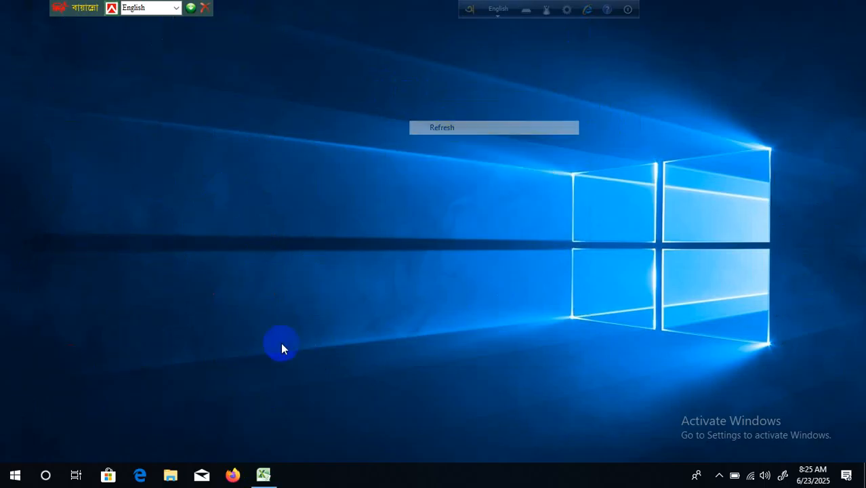
- Switch to the open Excel workbook and go to the blank Sheet3
click(264, 475)
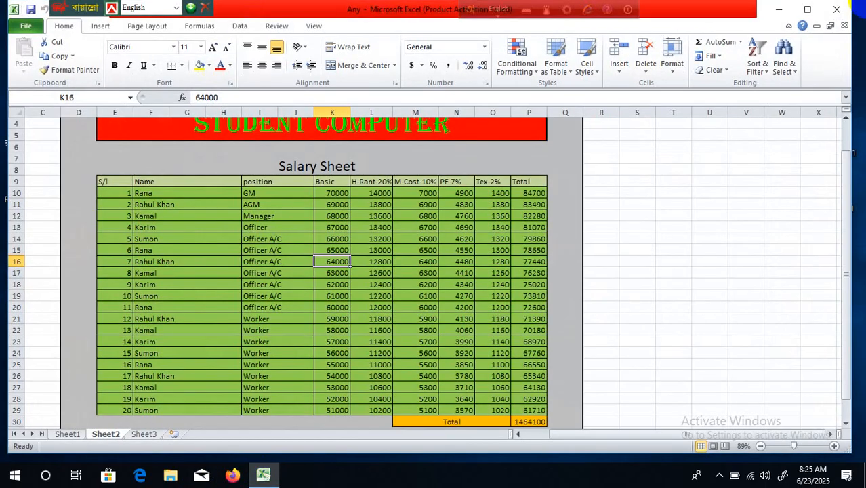
click(139, 434)
click(367, 243)
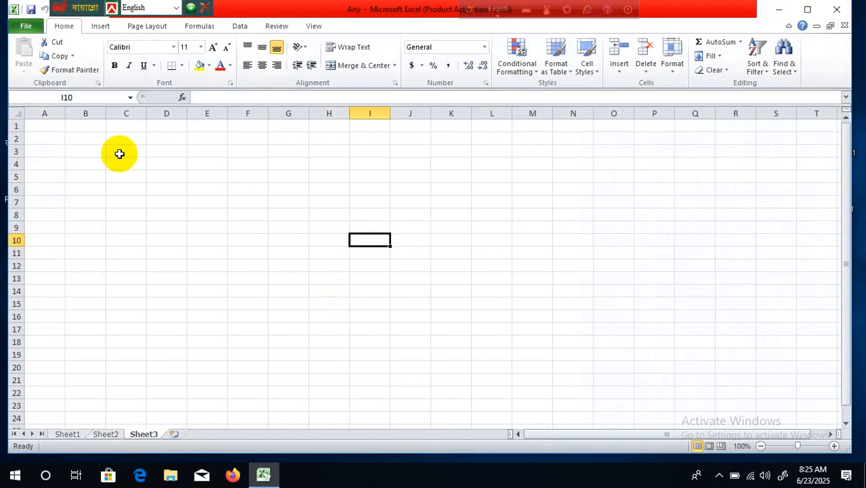
- Merge and center cells B2:C6 to form a block for the logo
click(75, 139)
drag(84, 170, 133, 189)
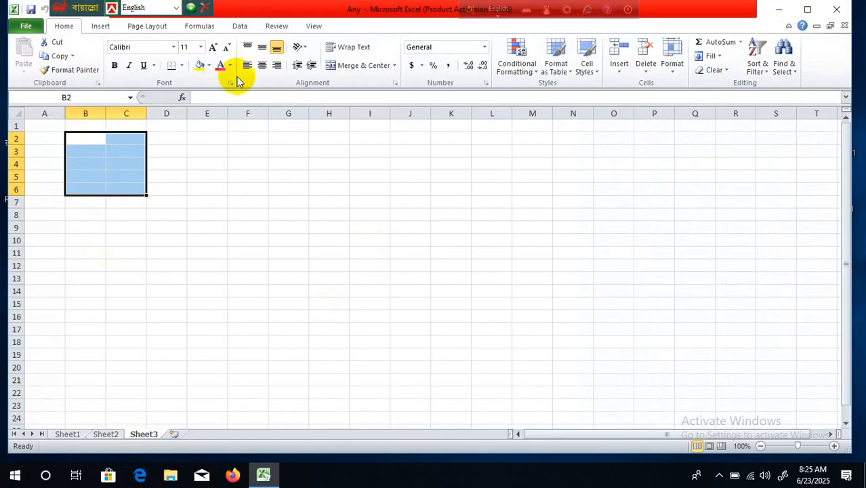
click(359, 66)
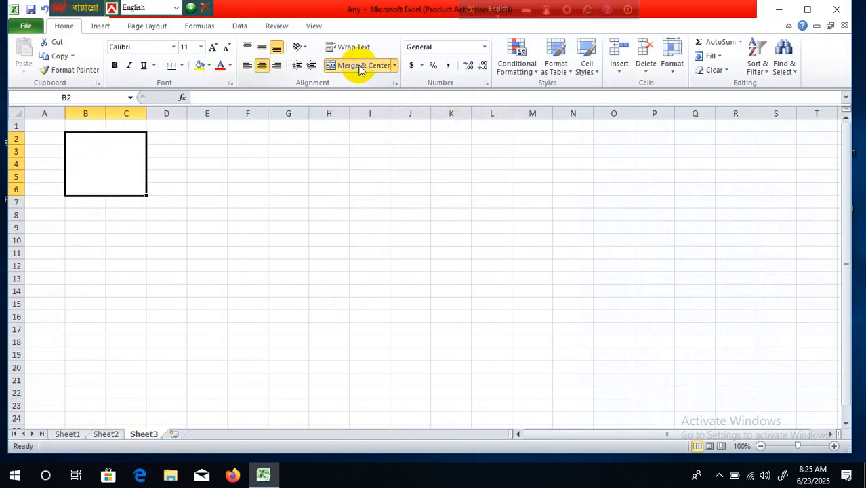
click(288, 315)
- Insert the picture named Untitled from the Desktop folder at the merged cell B2:C6
click(115, 176)
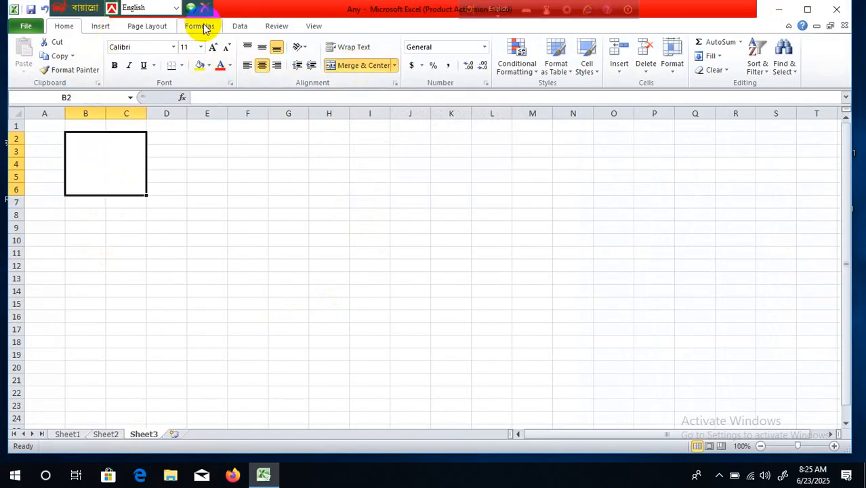
click(98, 31)
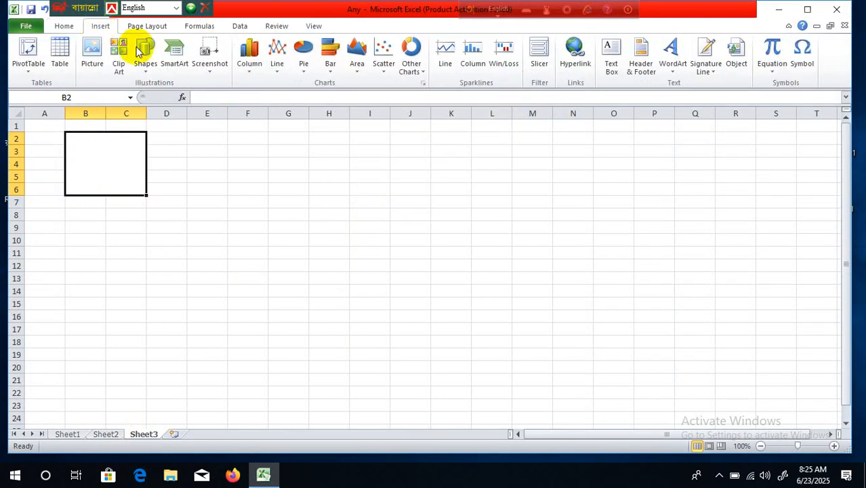
click(93, 53)
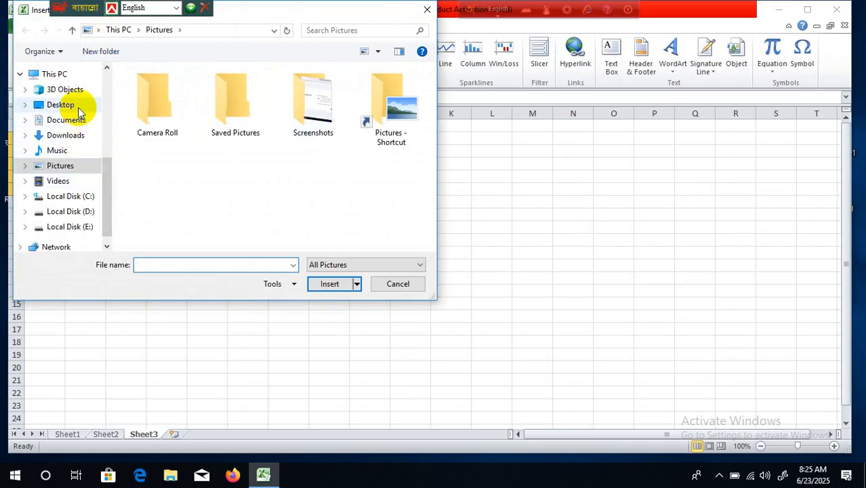
click(77, 106)
drag(430, 105, 415, 226)
click(233, 217)
click(325, 287)
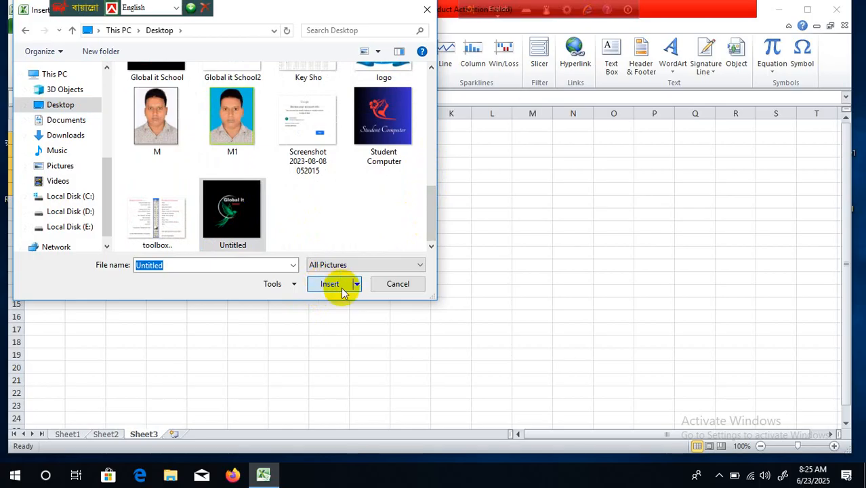
click(334, 281)
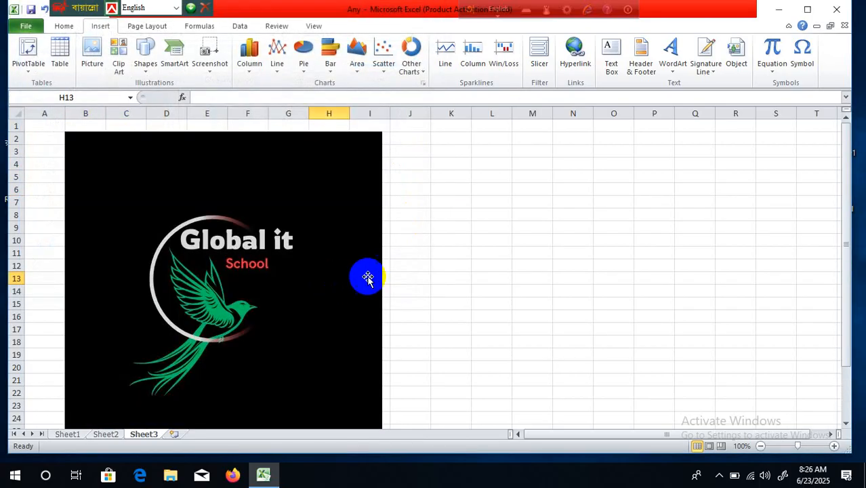
- Scale the inserted logo picture down proportionally to about the width of columns B and C
click(317, 358)
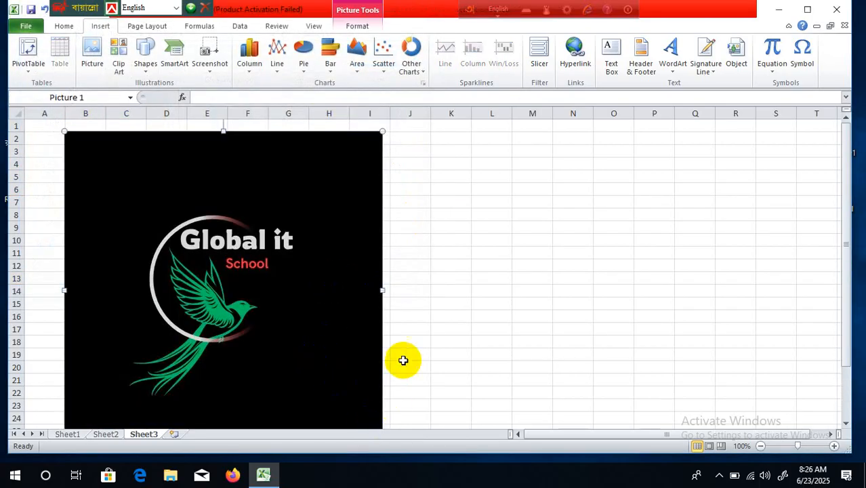
scroll(386, 364, down, 2)
drag(362, 360, 190, 181)
scroll(210, 224, up, 2)
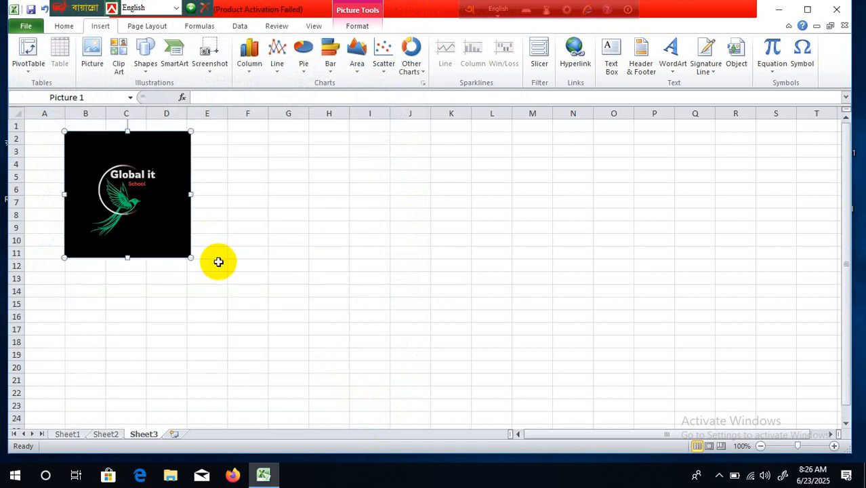
drag(191, 257, 142, 208)
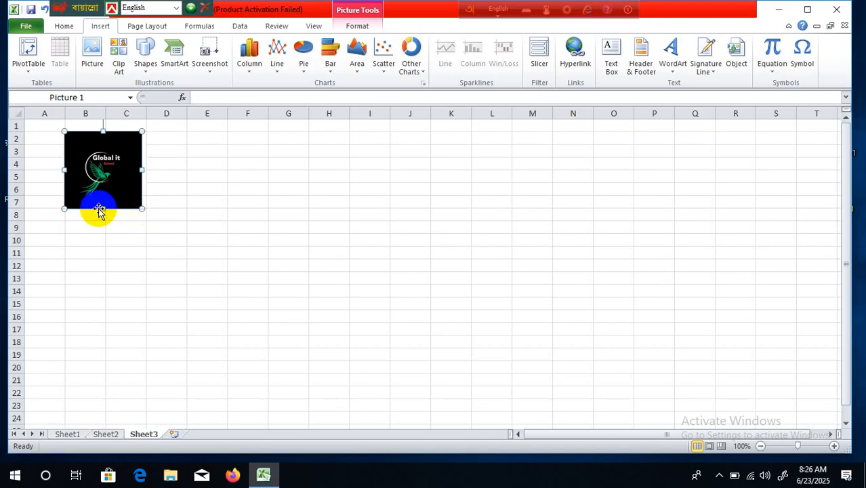
- Fine-tune the logo picture's height and width to roughly fit the merged block B2:C6
drag(103, 209, 105, 195)
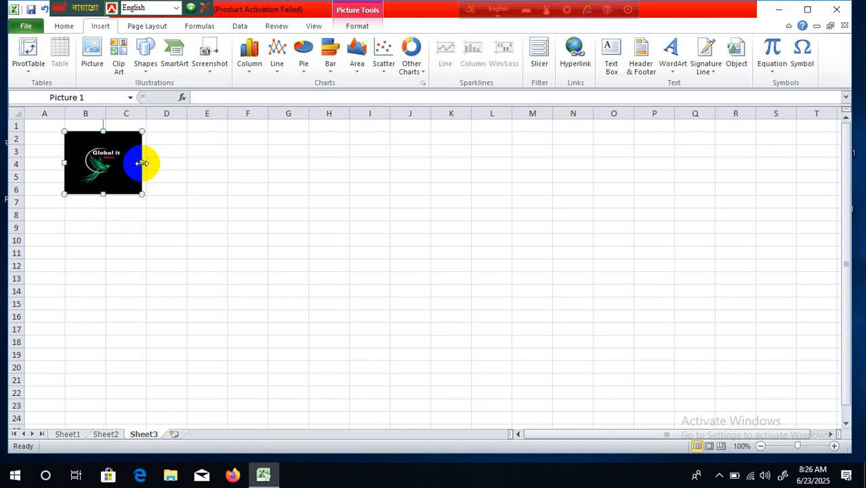
drag(142, 163, 146, 163)
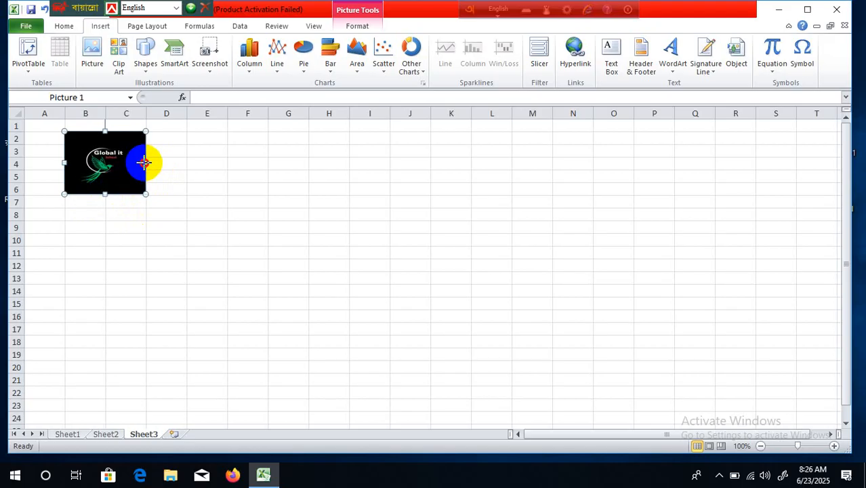
drag(134, 163, 130, 163)
key(ctrl+z)
drag(102, 193, 102, 200)
click(204, 213)
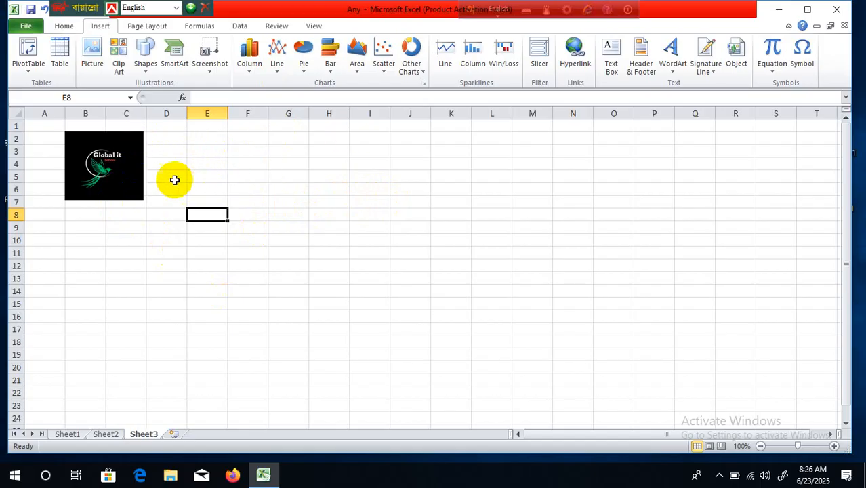
- Merge and center cells D2:T6 beside the logo as the title area
drag(166, 139, 805, 193)
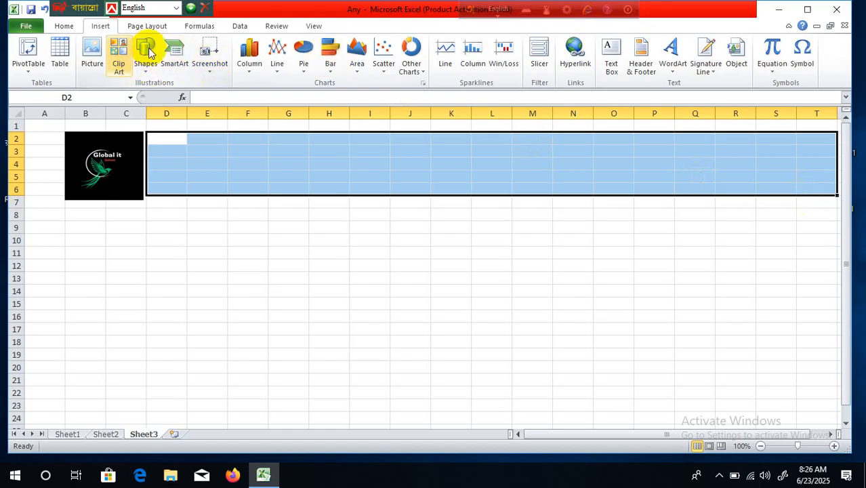
click(63, 30)
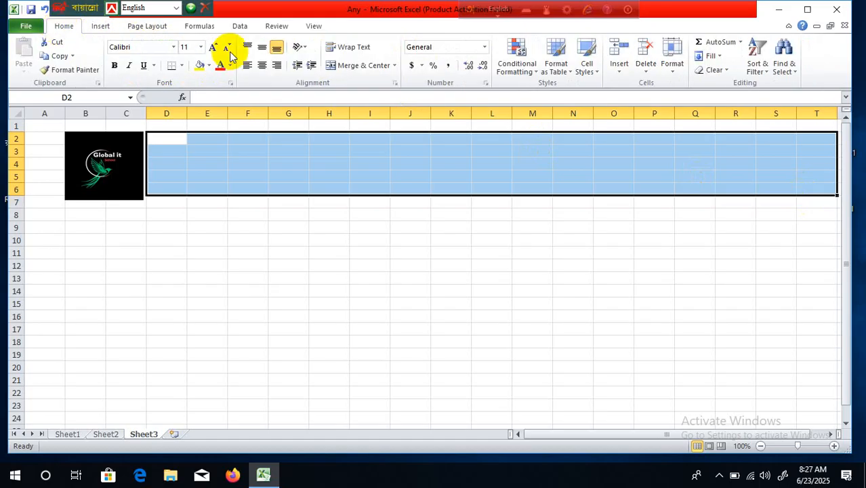
click(364, 66)
click(425, 288)
- Enter the title "Global it School" in the merged cell D2:T6
click(426, 164)
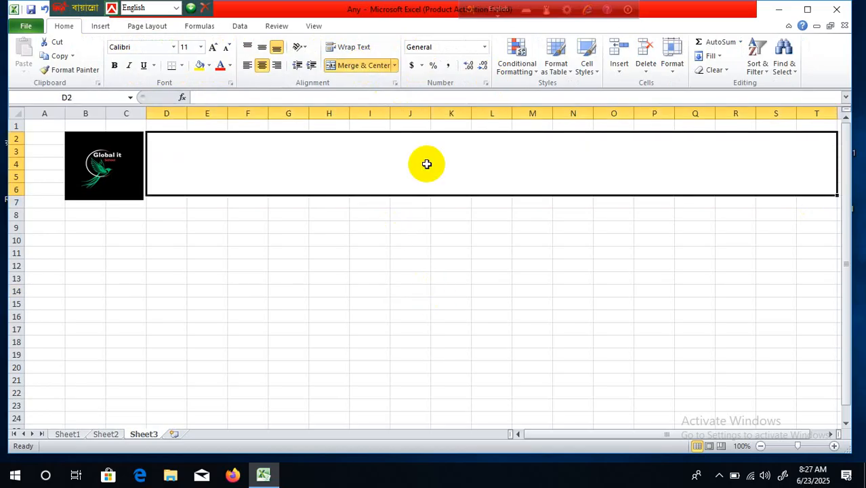
text(Sc)
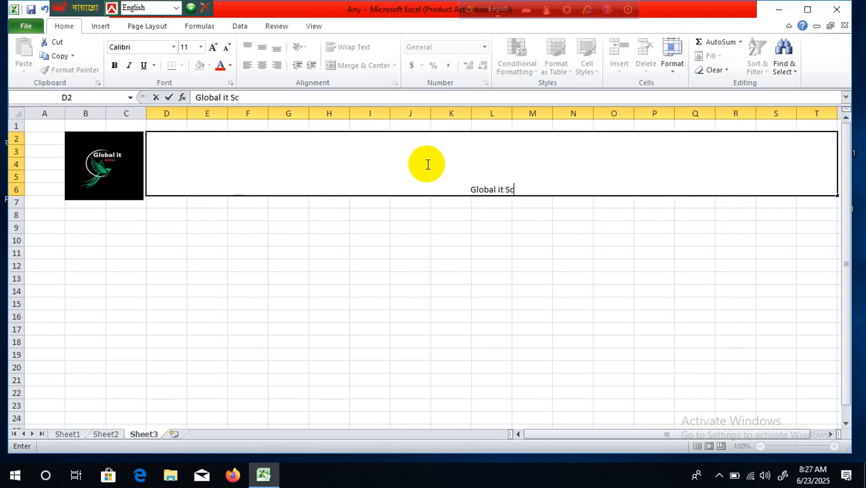
text(hoo)
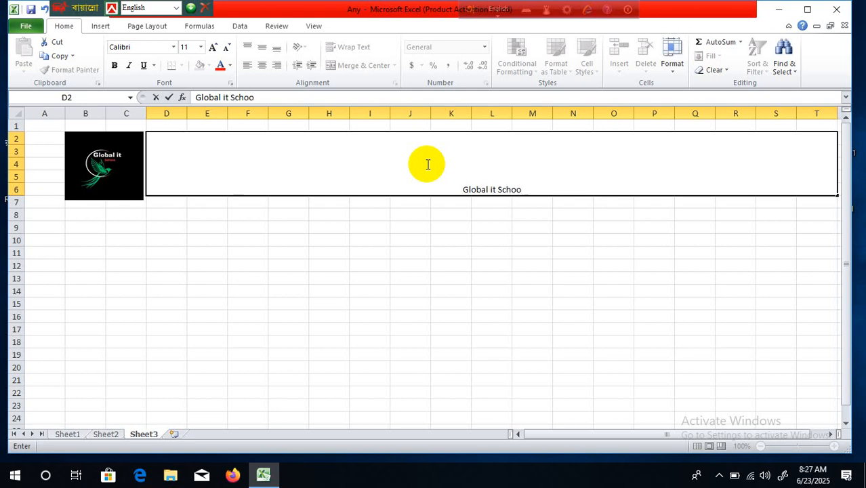
text(l)
click(502, 365)
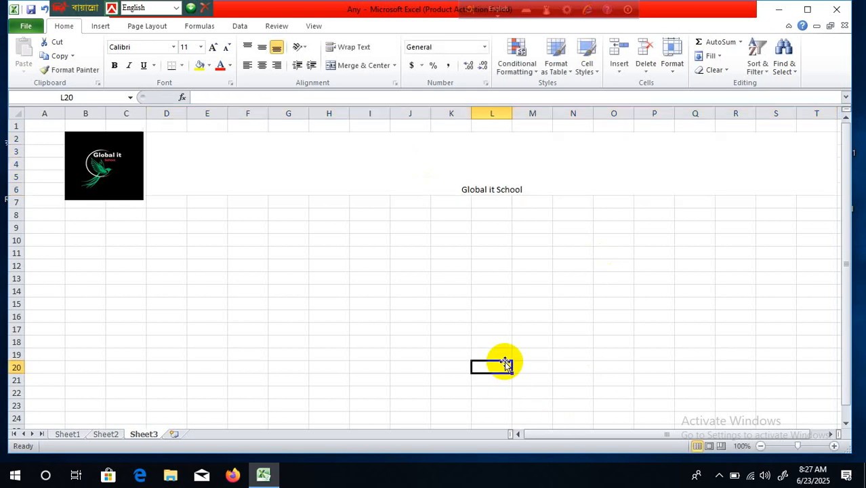
- Enlarge the "Global it School" title text to font size 48
click(383, 178)
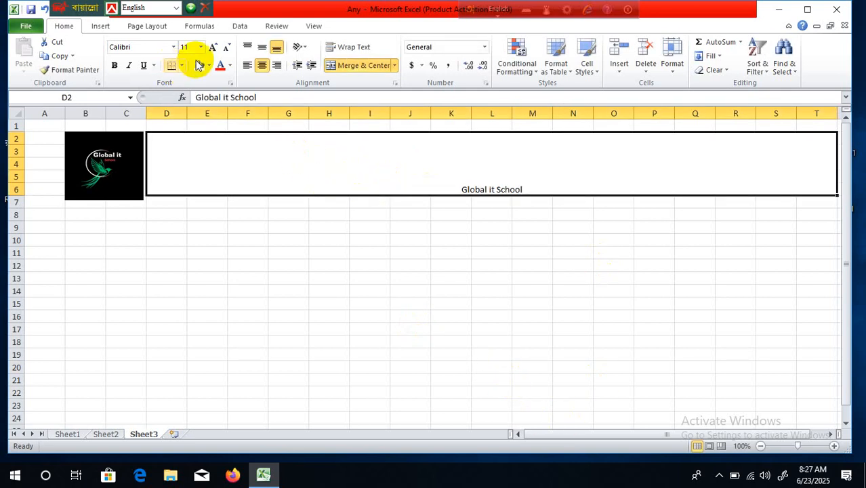
click(214, 47)
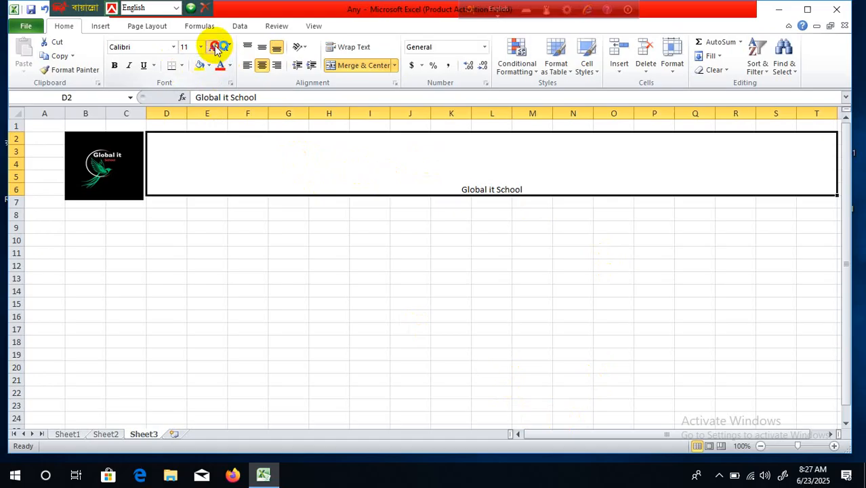
click(330, 266)
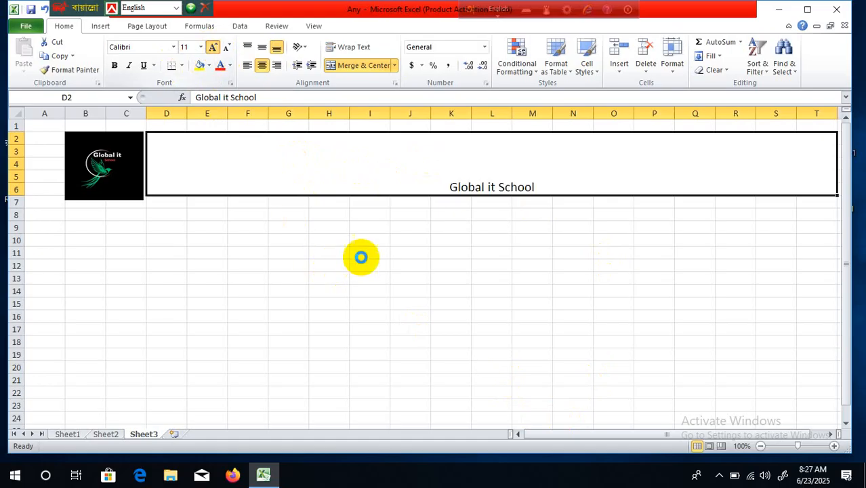
click(316, 168)
click(217, 47)
click(216, 46)
click(217, 46)
click(217, 46)
click(217, 46)
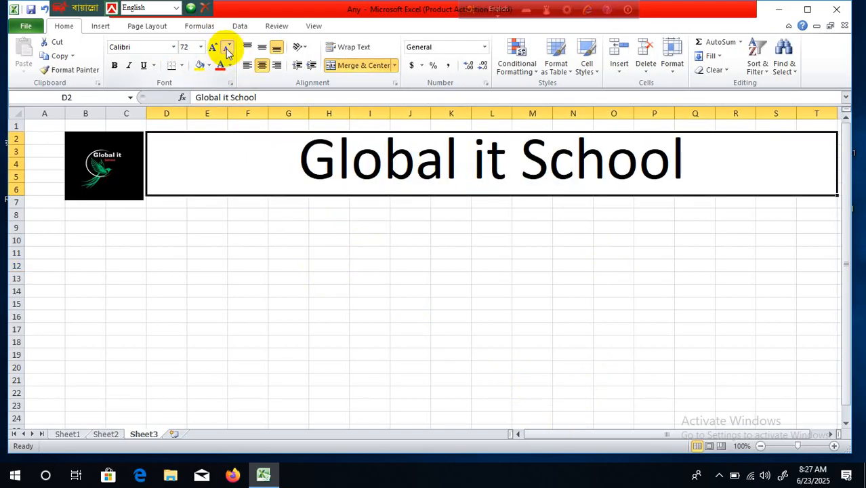
click(225, 47)
click(454, 329)
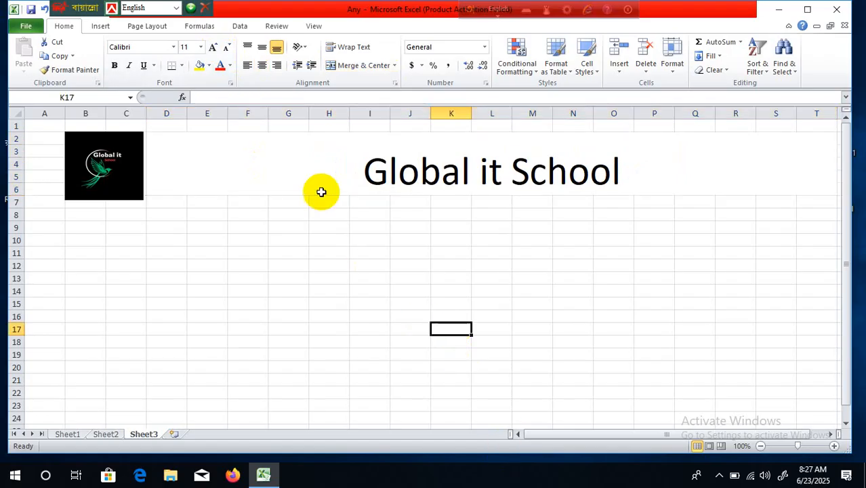
- Apply a Thick Box Border around the merged title cell D2:T6
click(308, 164)
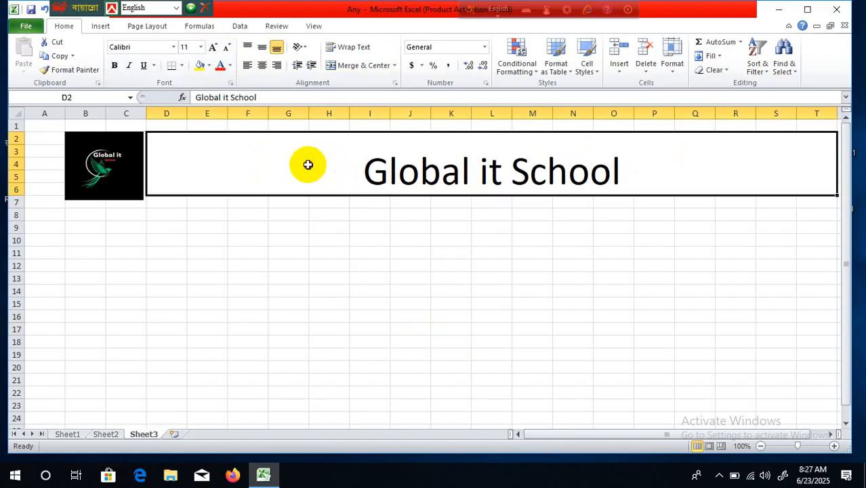
click(182, 66)
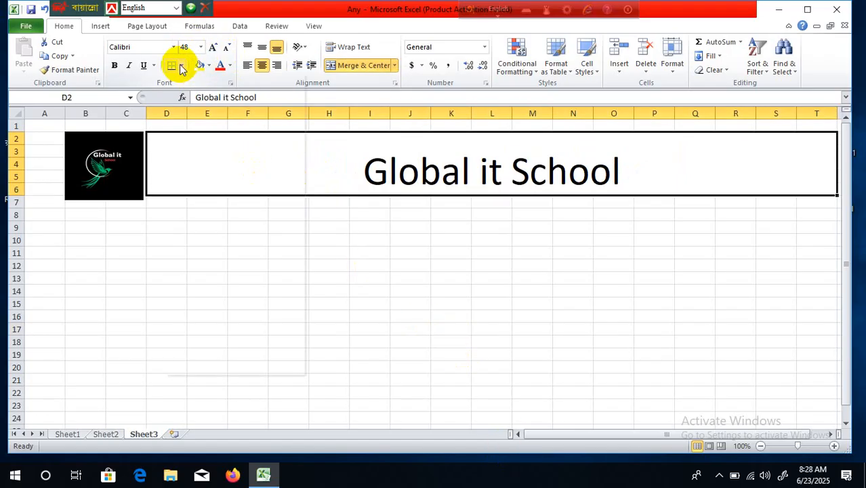
click(208, 195)
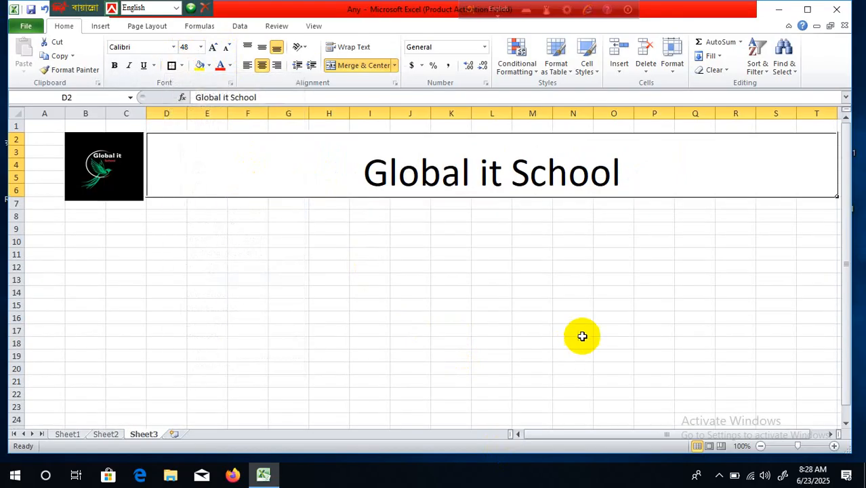
click(576, 331)
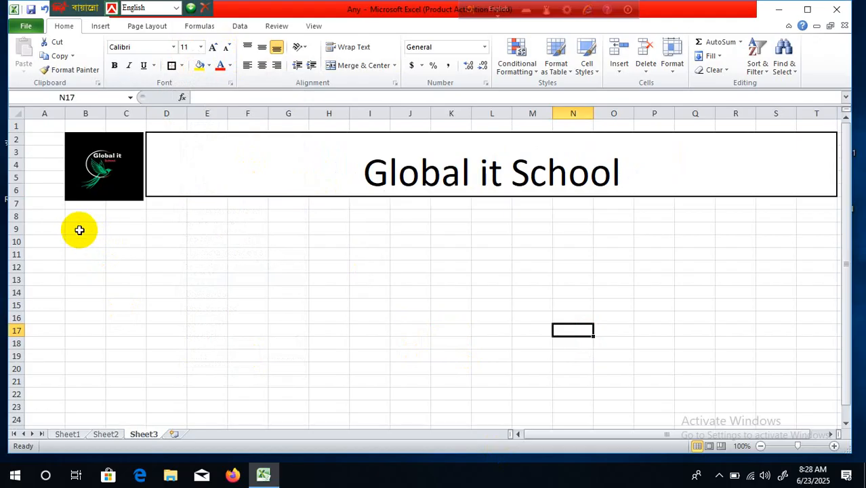
- Apply All Borders to the range B8:P24 to create the table grid
drag(81, 215, 654, 414)
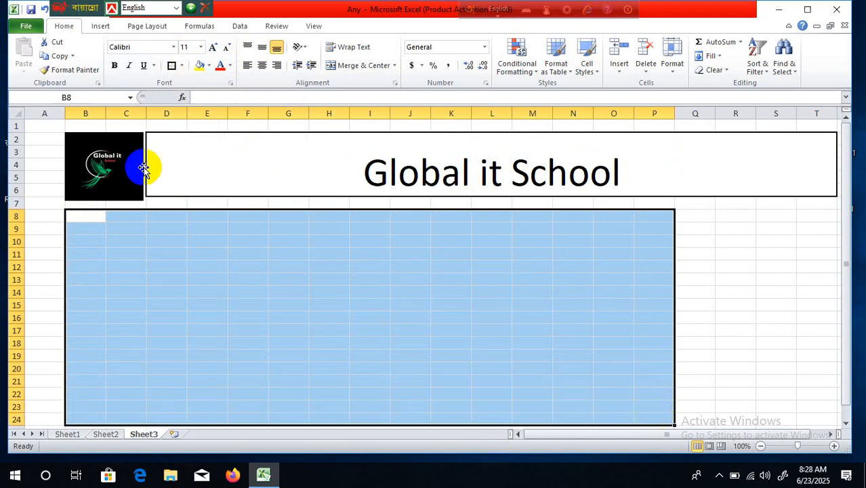
click(181, 67)
click(213, 168)
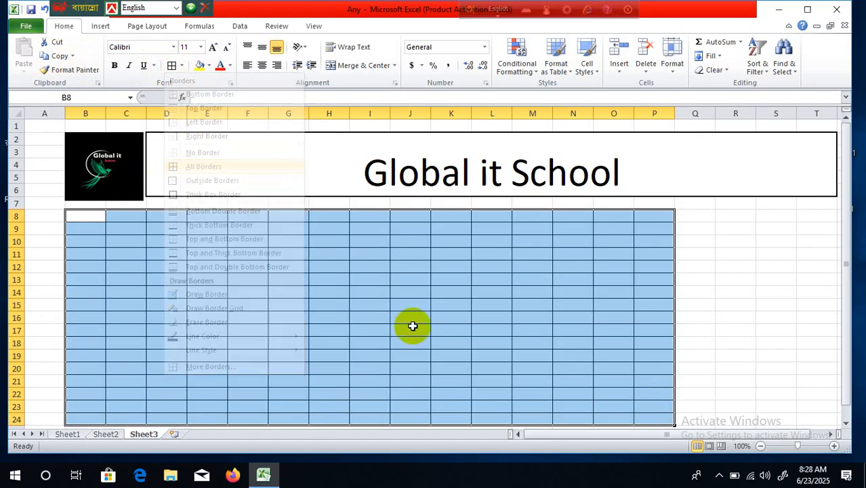
click(512, 342)
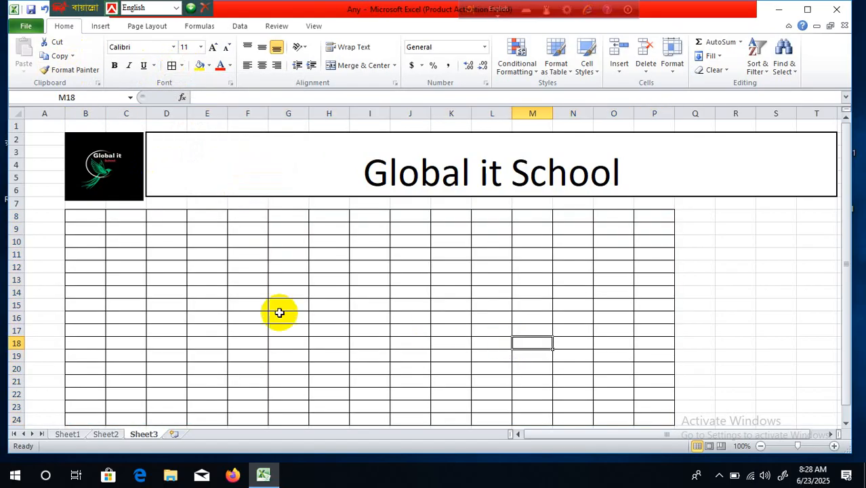
- Merge and center cells B8:B9 in the table's first column
click(95, 223)
drag(94, 223, 93, 228)
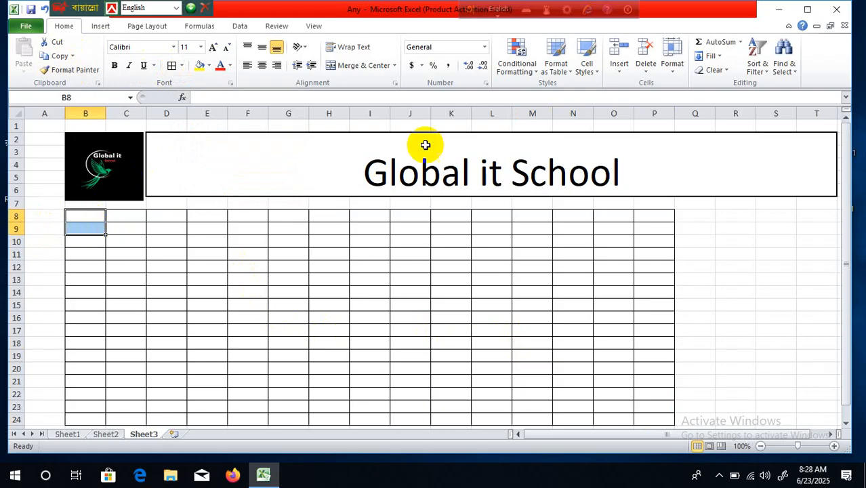
click(392, 66)
click(379, 82)
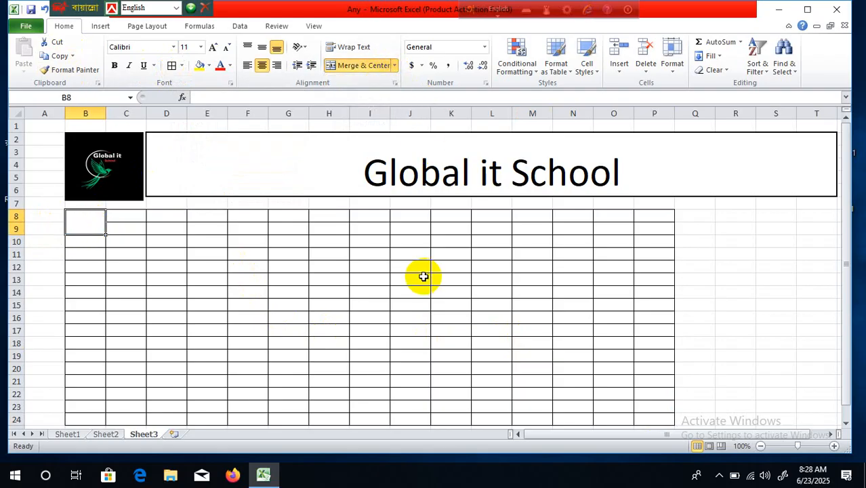
- Enter the header "S/L" in the merged cell B8:B9
click(423, 277)
click(83, 225)
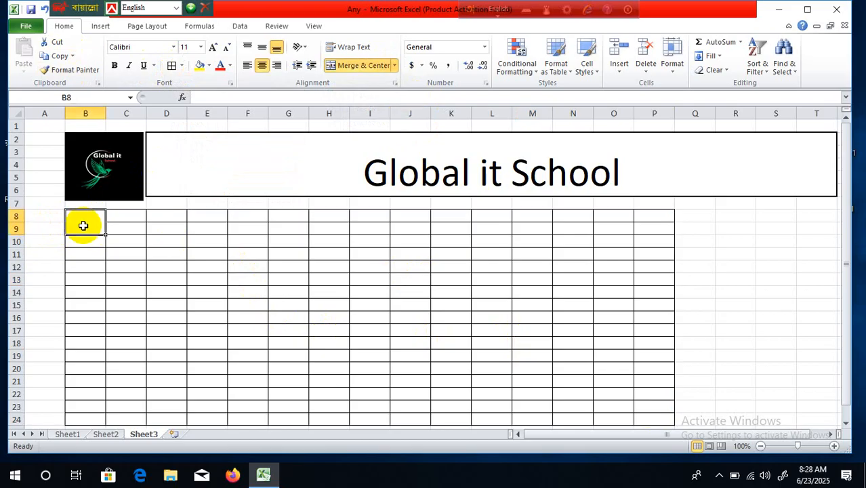
text(S/L)
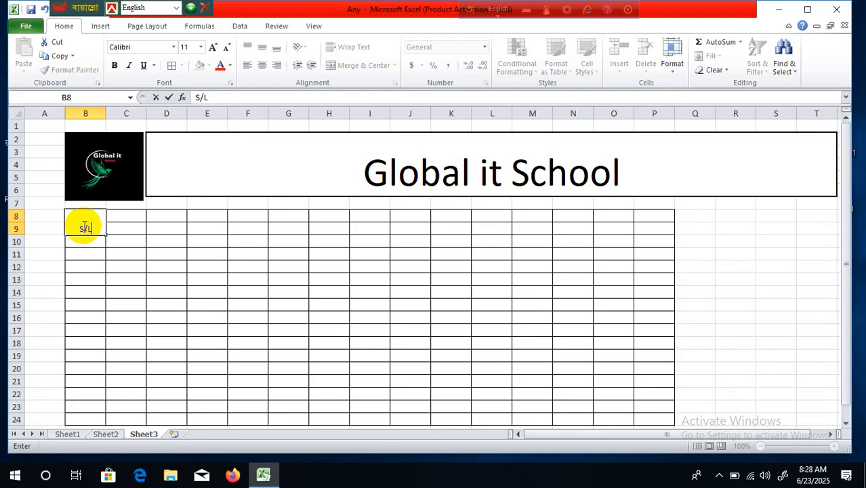
click(203, 330)
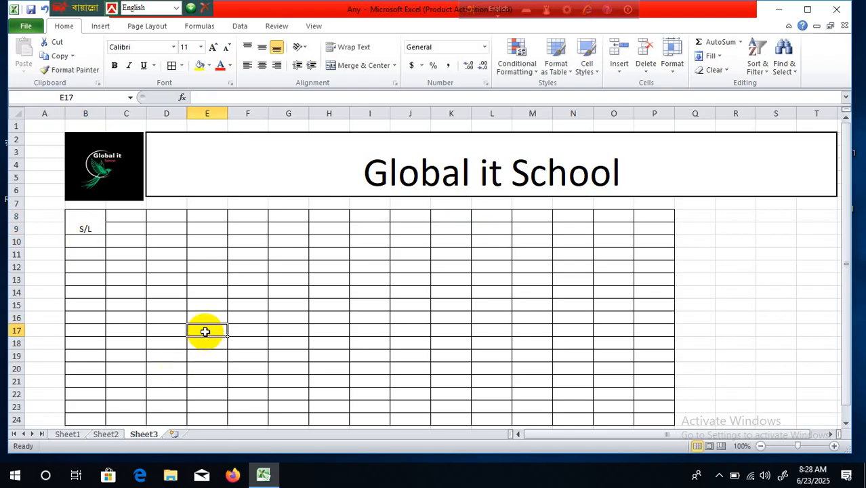
- Merge and center cells C8:E9 and enter the header "Name" in the merged cell
drag(124, 219, 187, 226)
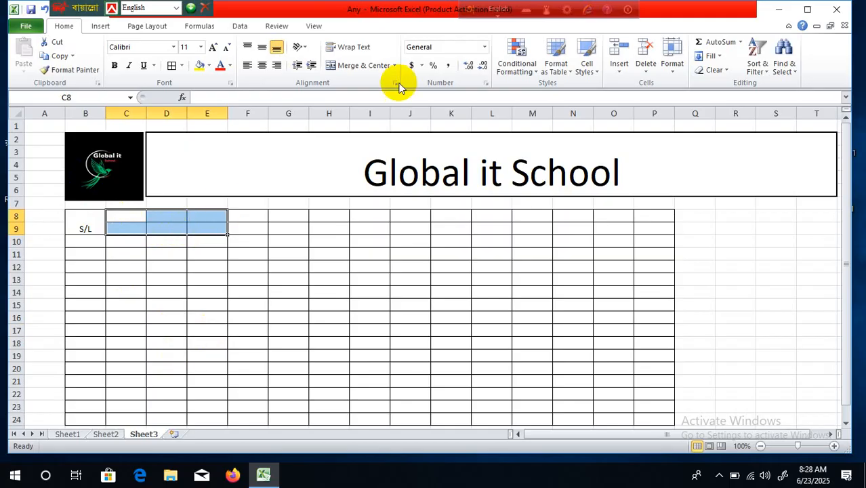
click(379, 65)
click(323, 359)
click(200, 225)
text(Name)
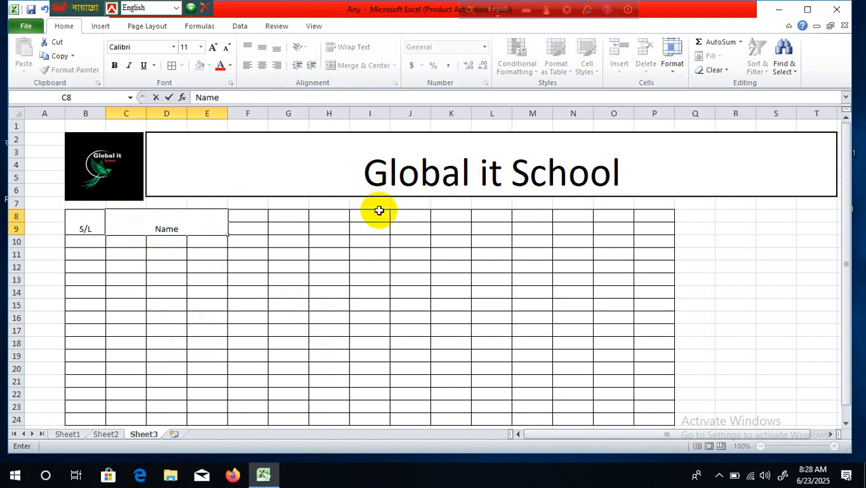
click(280, 254)
- Merge and center cells F8:F9 and enter the header "ID No" in the merged cell
drag(241, 217, 249, 228)
click(366, 71)
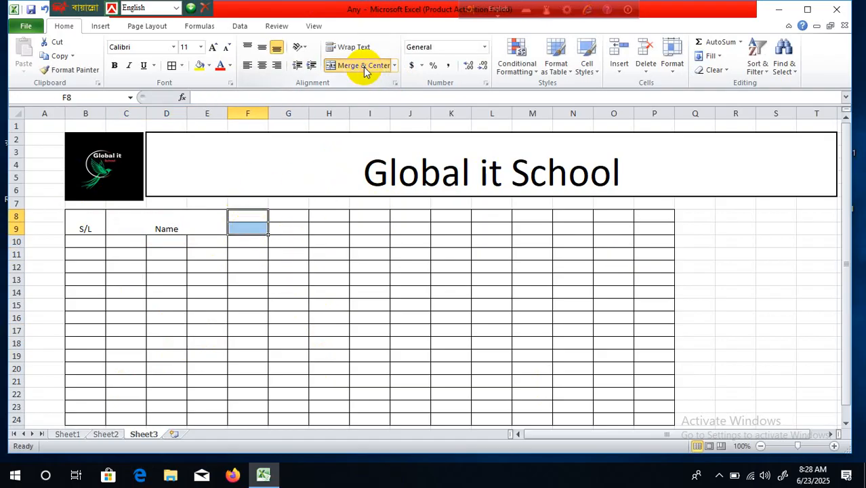
click(405, 280)
click(254, 225)
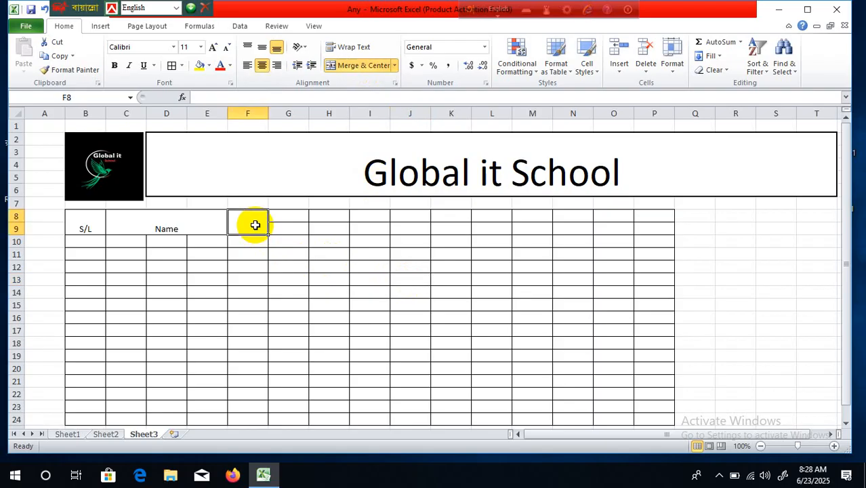
text(I)
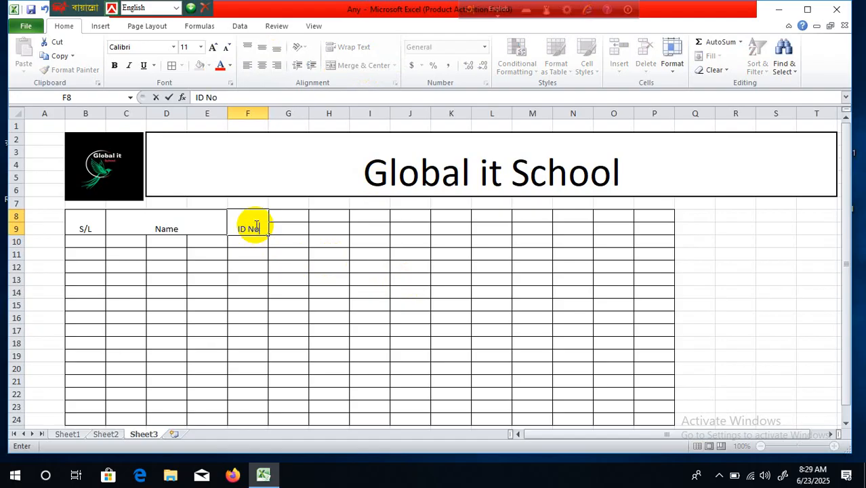
text(D No)
click(336, 329)
- Merge and center cells G8:G9 and enter the header "Desi" in the merged cell
drag(289, 218, 294, 228)
click(361, 65)
click(406, 291)
click(298, 224)
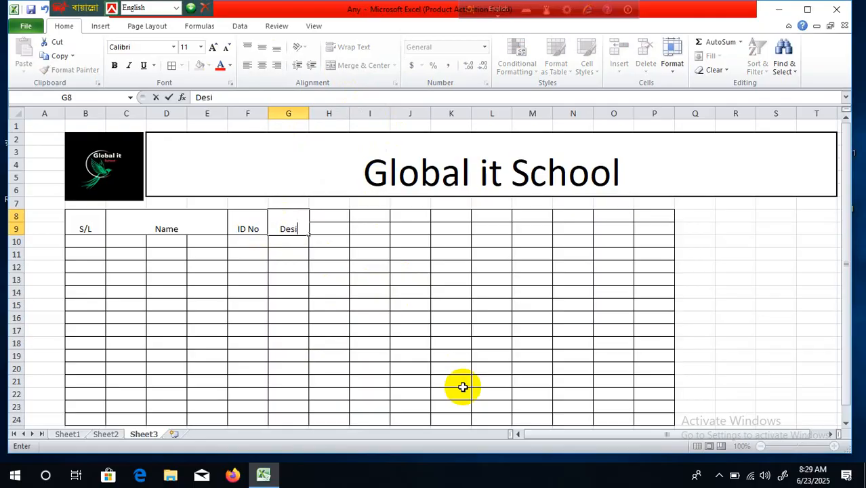
click(405, 352)
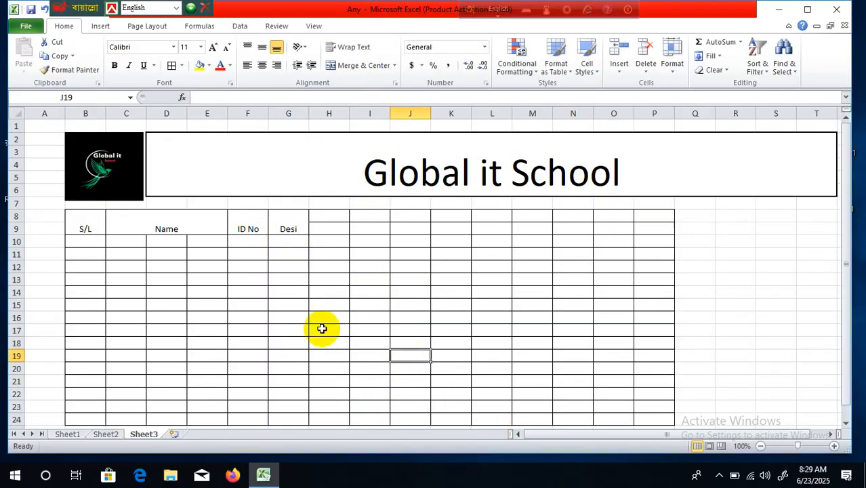
- Enter 1 and 2 in B10 and B11, and extend the series down to 15 in B24
click(90, 242)
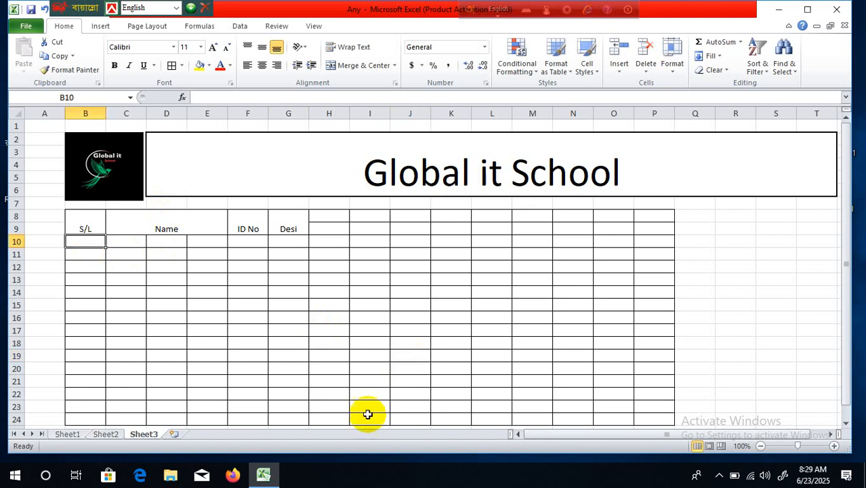
text(1)
key(Return)
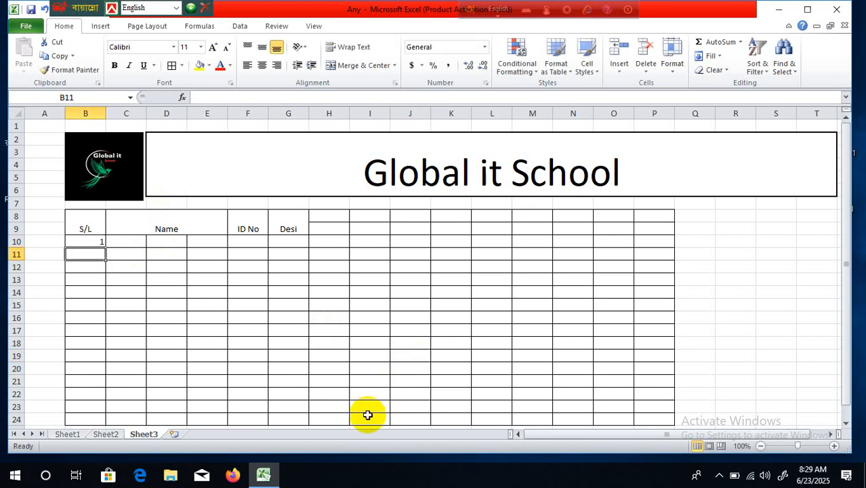
text(2)
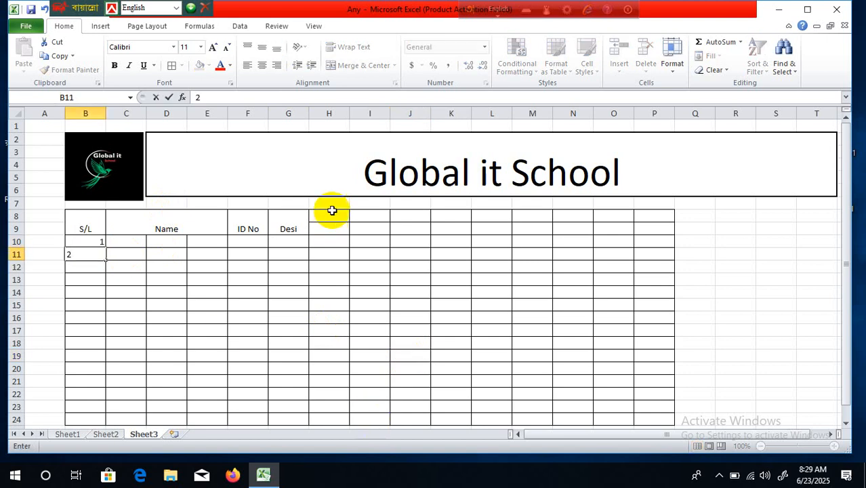
click(291, 305)
drag(91, 241, 131, 416)
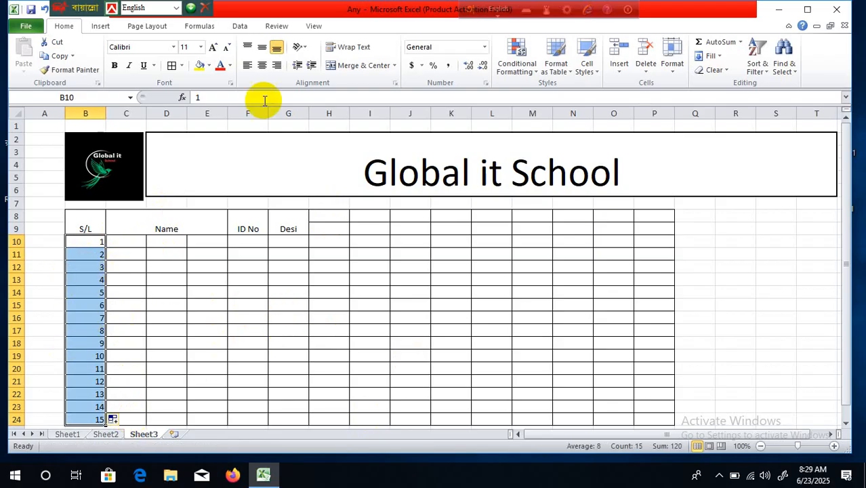
- Center the serial numbers in B10:B24 and narrow column B to fit the S/L header
click(261, 67)
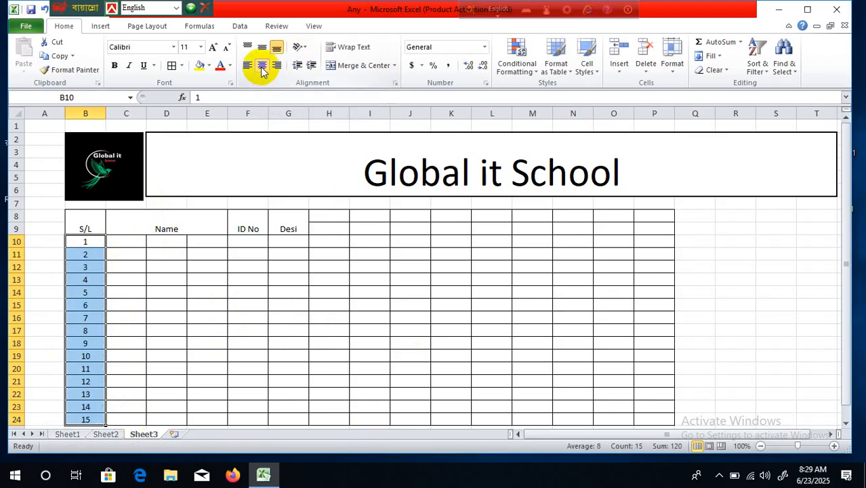
click(283, 360)
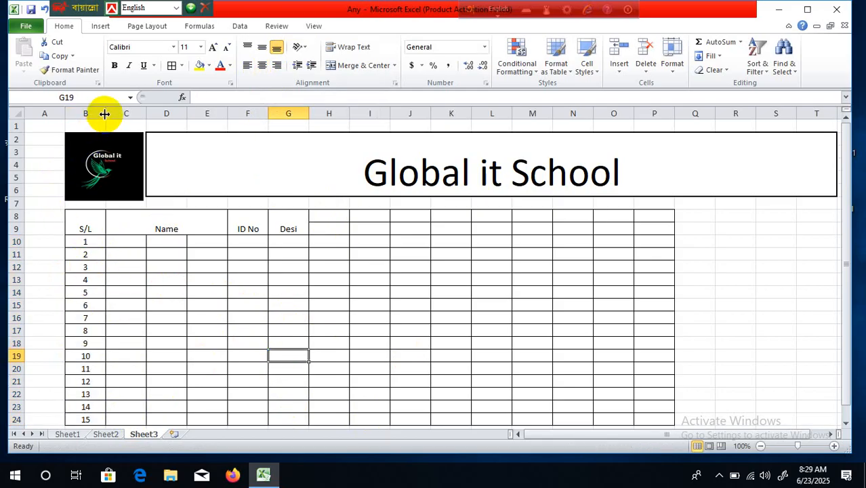
drag(105, 114, 81, 114)
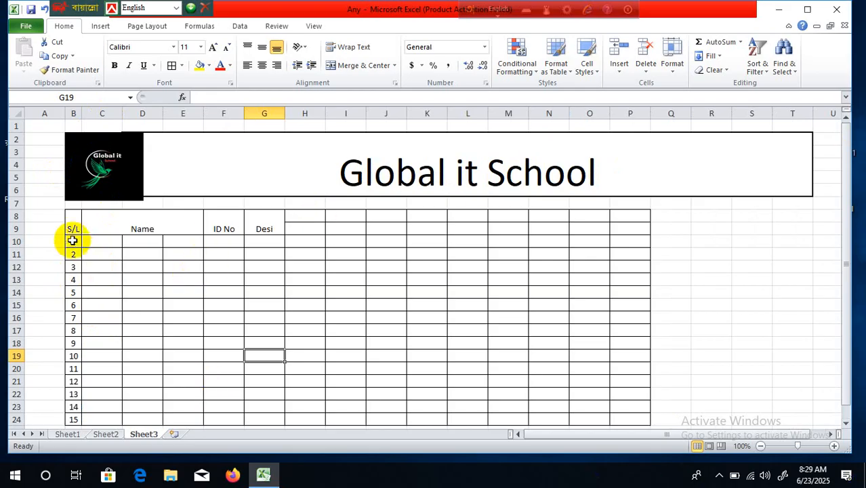
- Apply Merge Across to C10:E24 so each row has one wide cell under the Name header
click(109, 228)
click(102, 241)
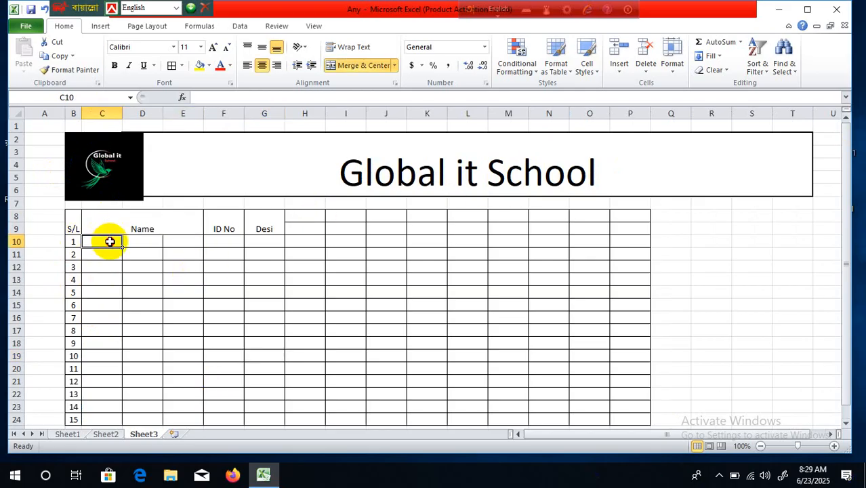
drag(100, 243, 178, 419)
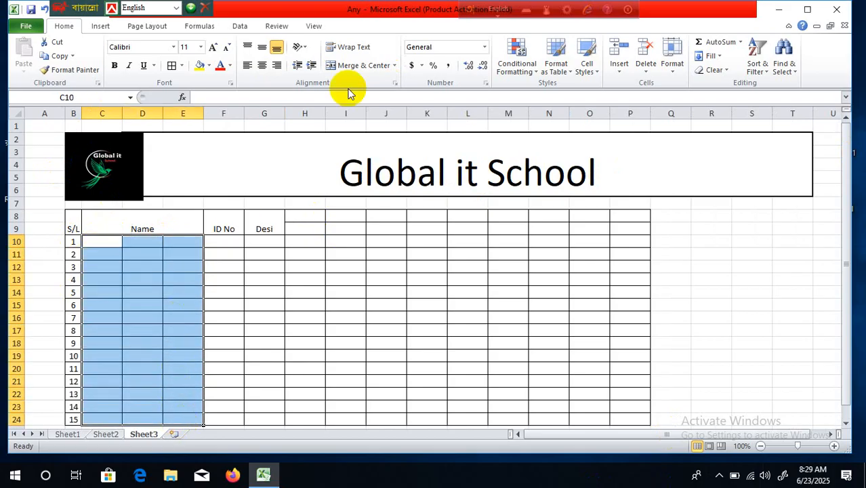
click(395, 65)
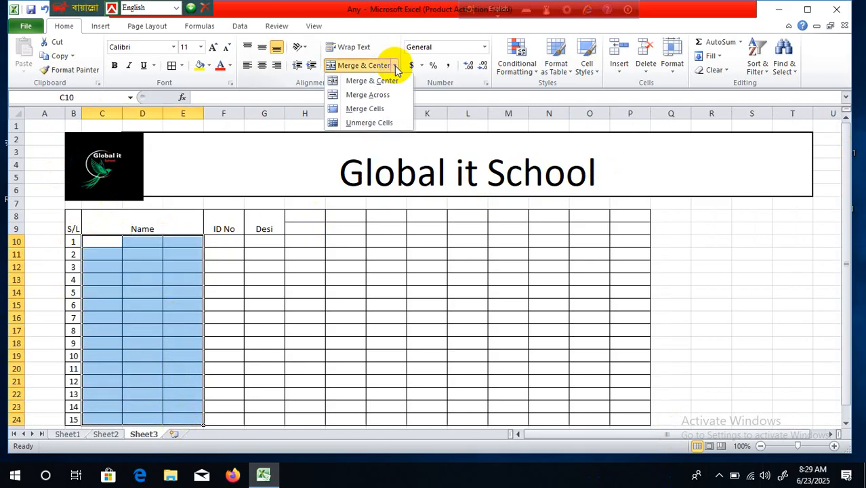
click(369, 94)
click(308, 304)
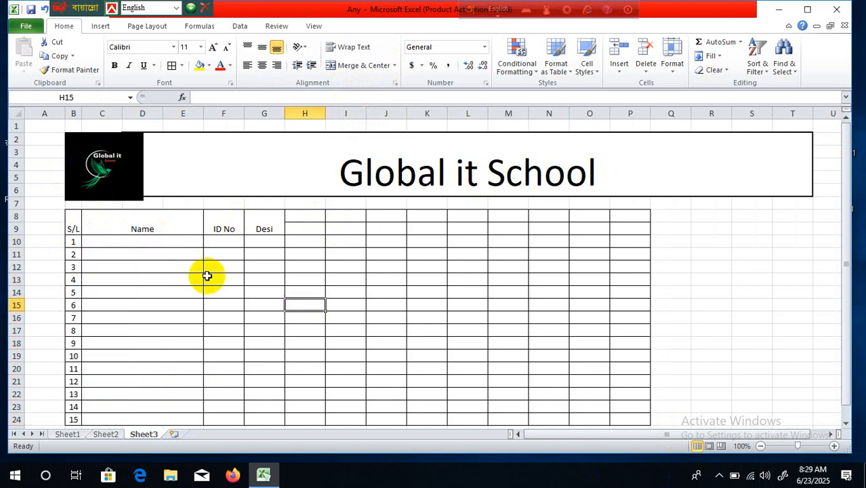
click(156, 244)
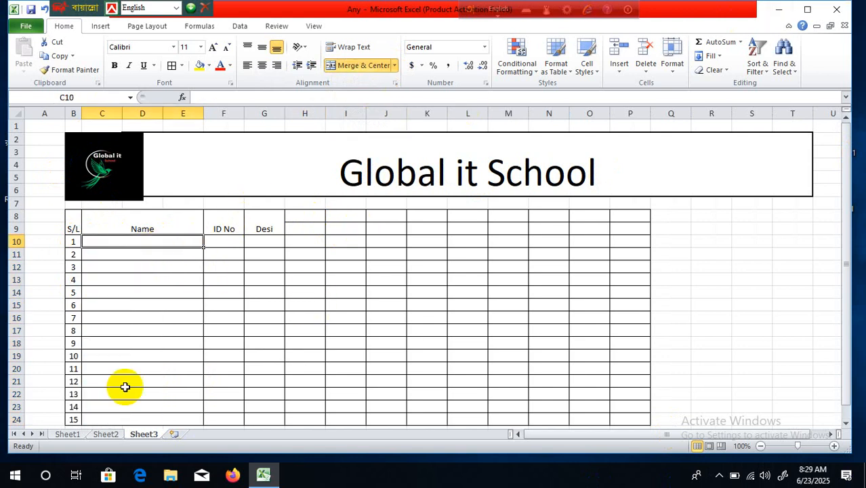
click(248, 265)
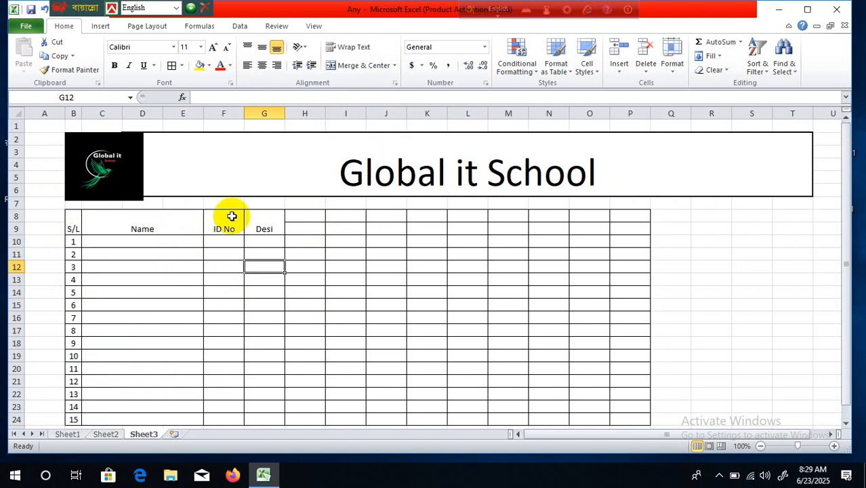
click(229, 219)
click(274, 222)
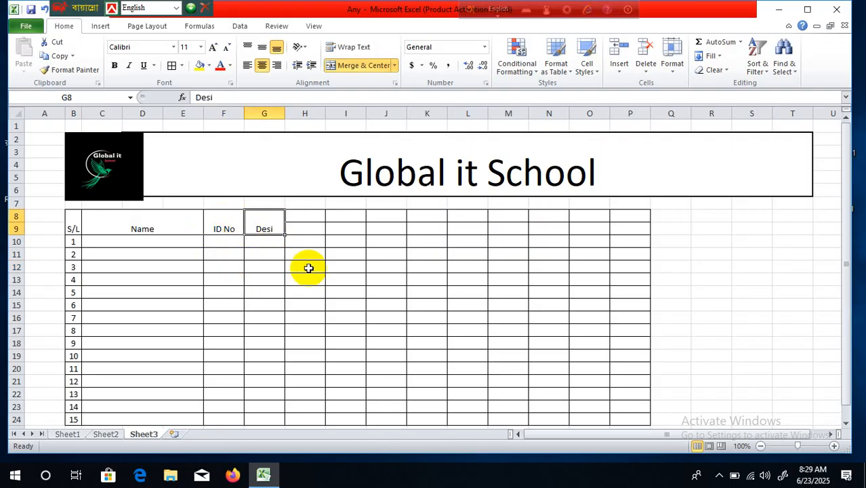
- Enter the labels "Days" in cell H8 and "Date" in cell H9
click(304, 219)
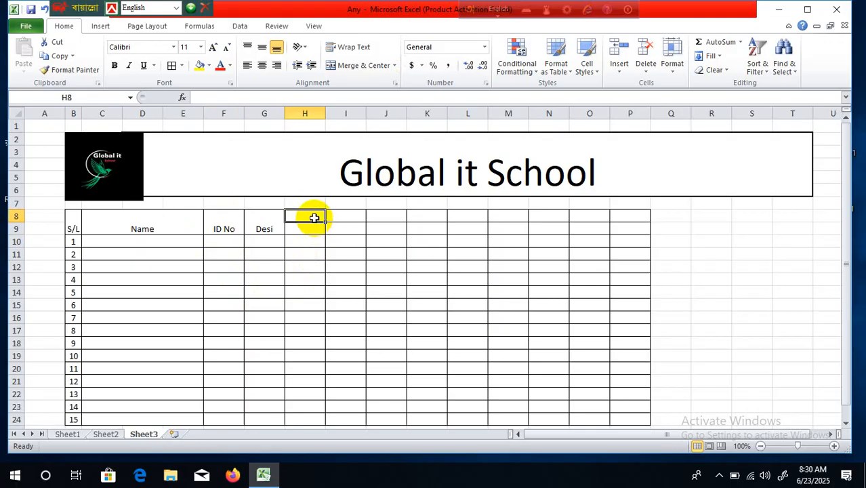
text(D)
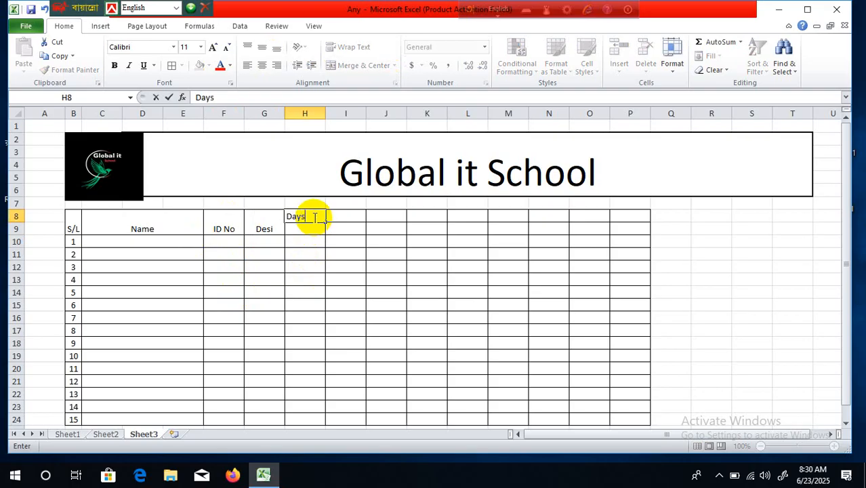
text(ays)
click(421, 304)
click(308, 229)
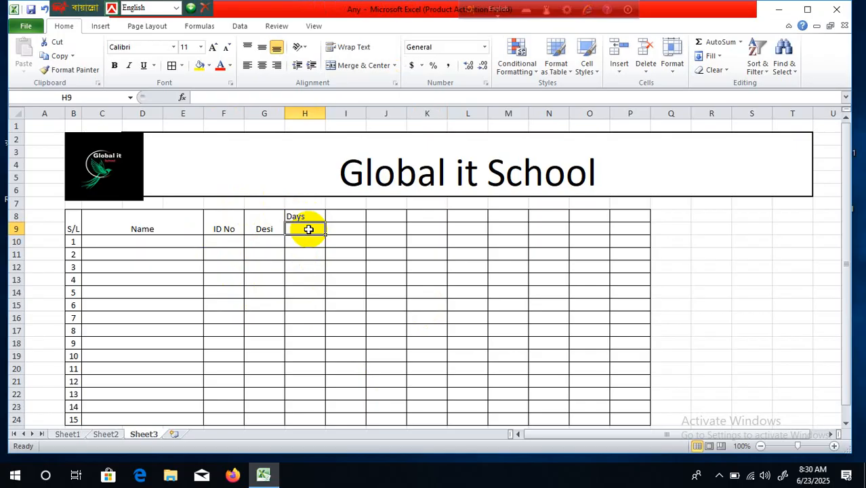
text(D)
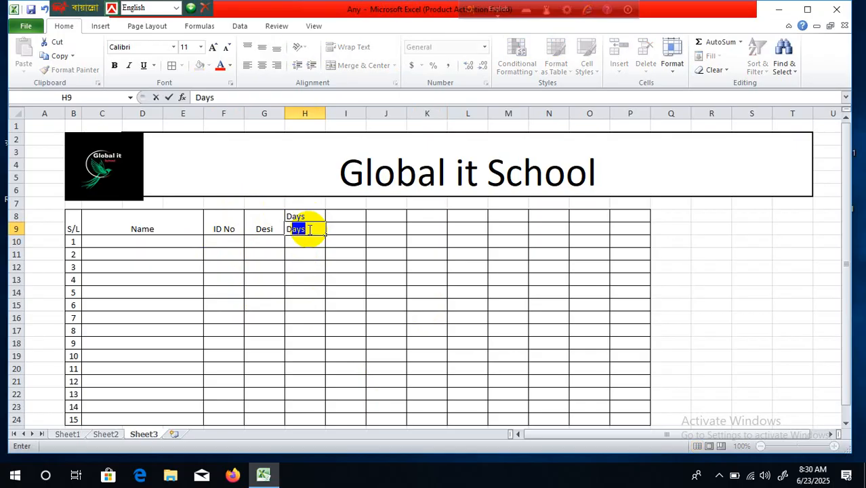
text(ate)
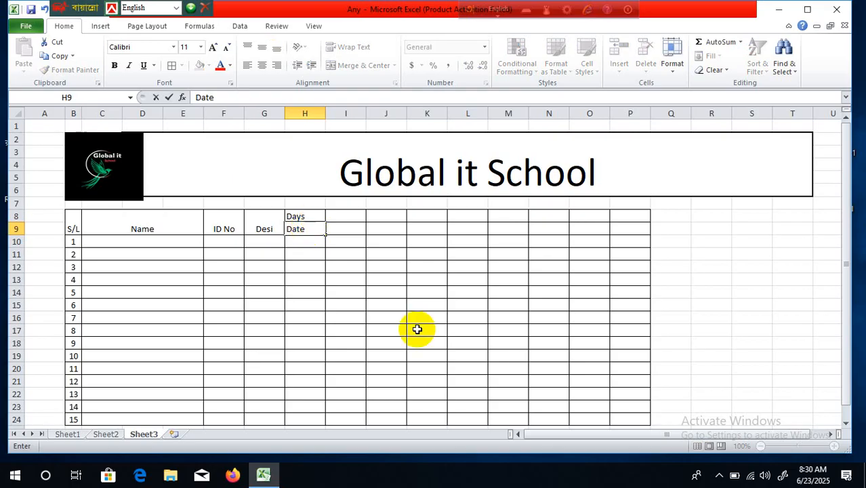
click(481, 329)
click(305, 232)
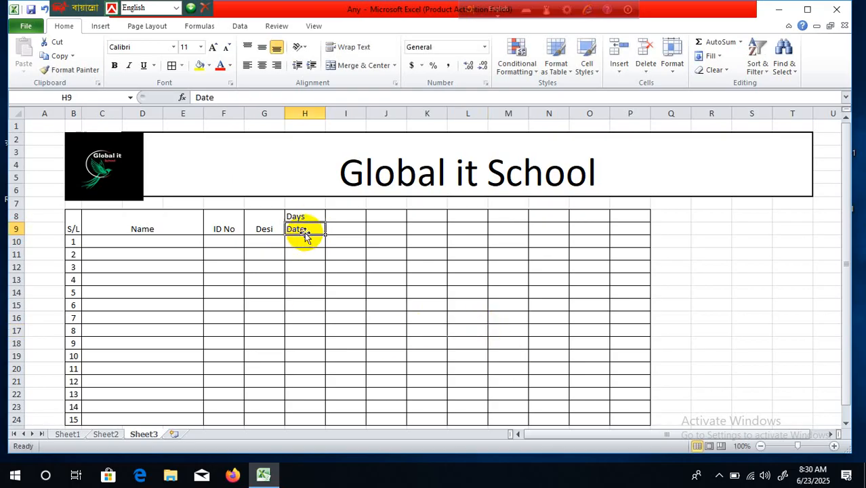
- Enter the weekday headers "Sat" in cell I8 and "Sun" in cell J8
click(341, 215)
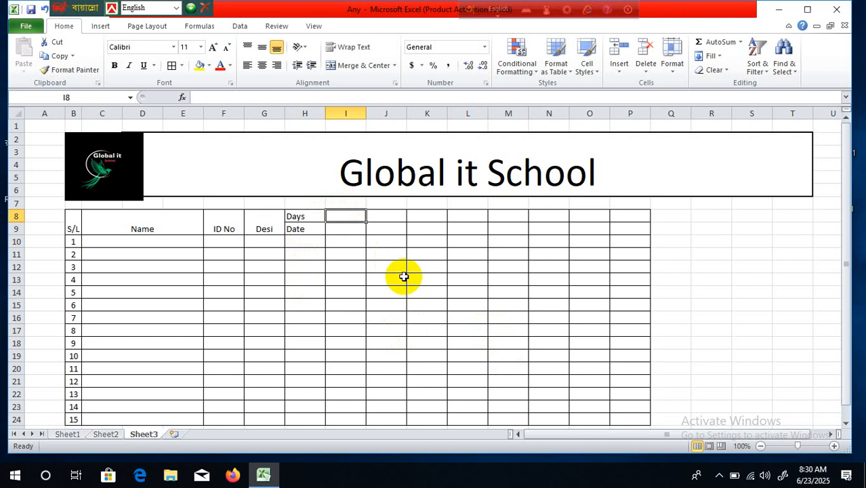
text(S)
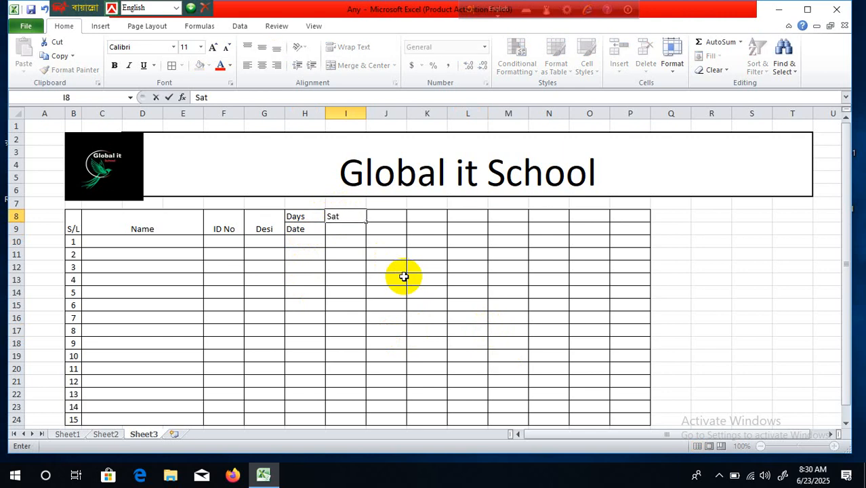
text(at)
key(Tab)
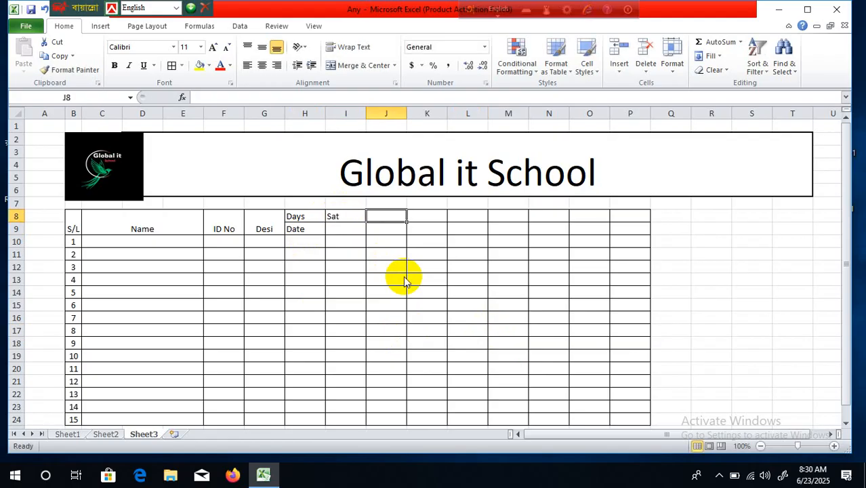
text(S)
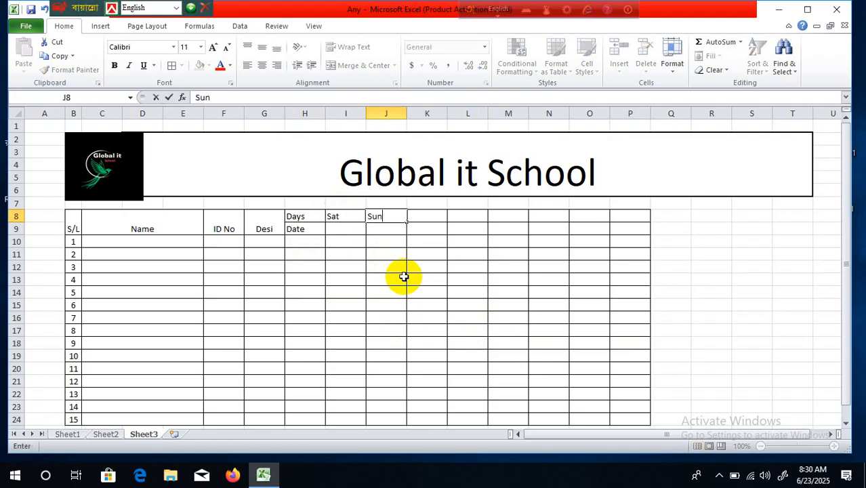
text(un)
click(332, 304)
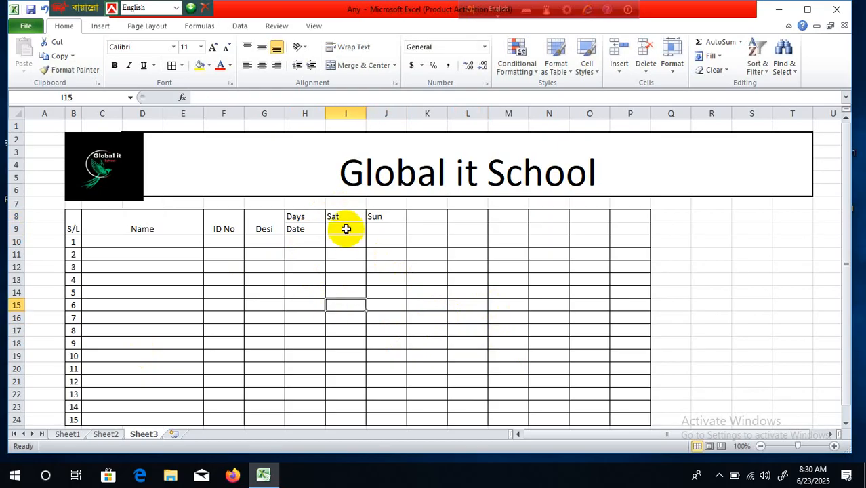
- Fill the weekday names across row 8 from I8 to AD8, continuing the series that starts with Sat
click(334, 216)
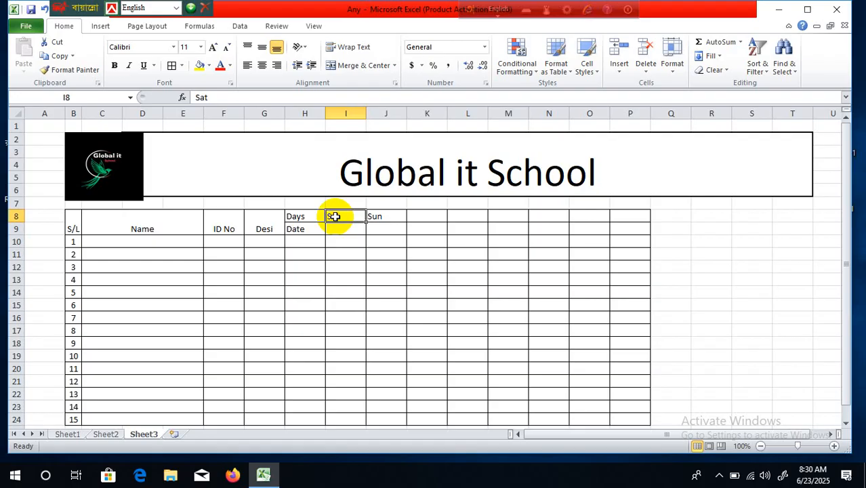
drag(335, 217, 745, 232)
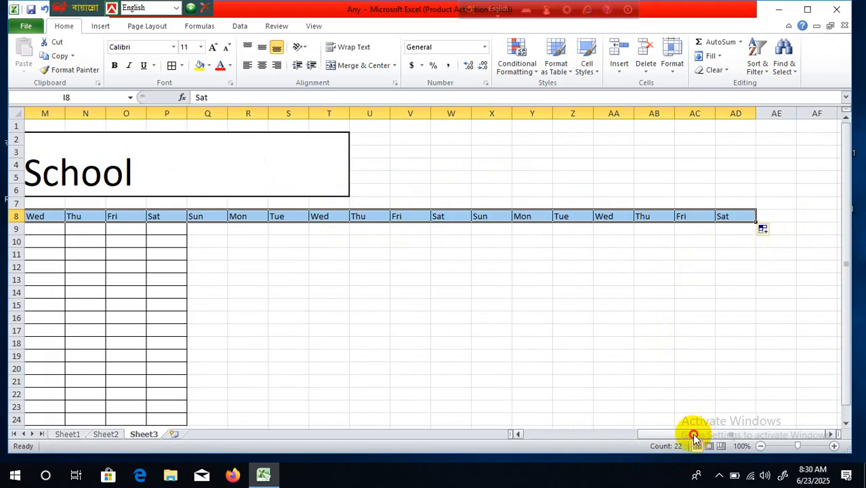
drag(693, 434, 429, 433)
- Enter 1 in I9 and 2 in J9, and fill the date numbers across row 9 up to 30 in AL9
click(342, 229)
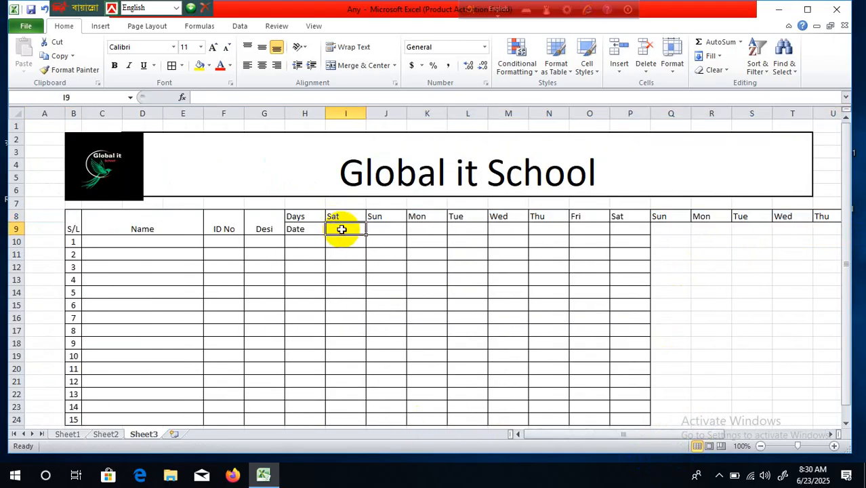
text(1)
key(Tab)
text(2)
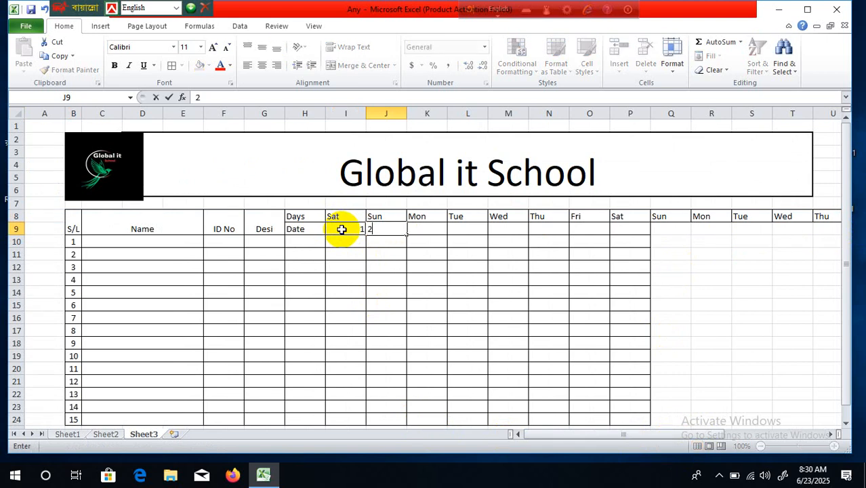
drag(413, 241, 411, 252)
drag(342, 229, 695, 273)
- Extend the weekday series in row 8 from AD8 to AL8, above the date number 30
click(379, 218)
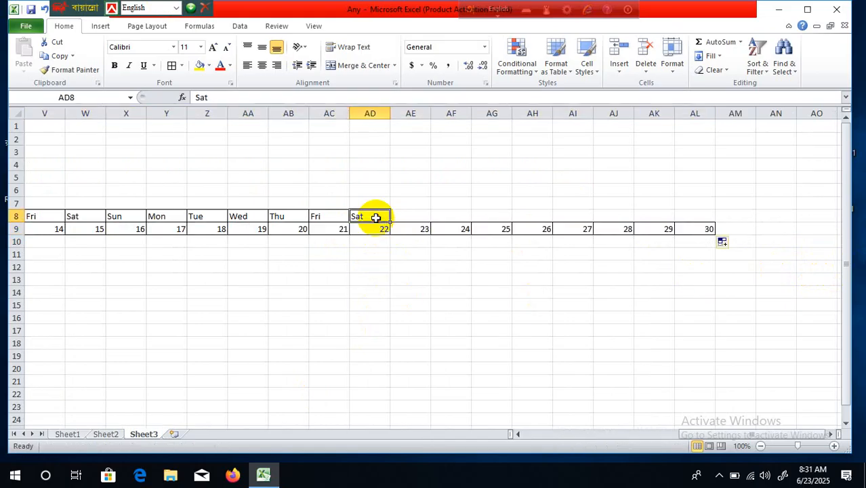
drag(392, 222, 727, 215)
click(735, 279)
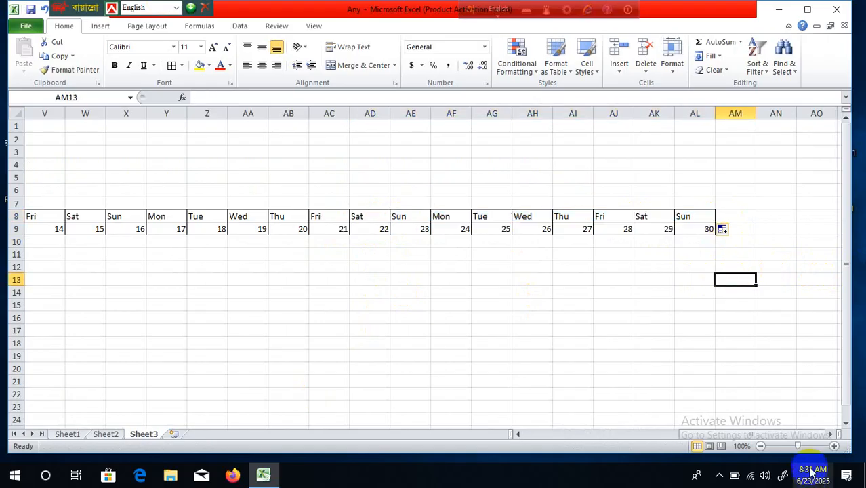
- Add all borders to the empty table cells Q10:AL24 below the remaining date columns
drag(768, 435, 660, 453)
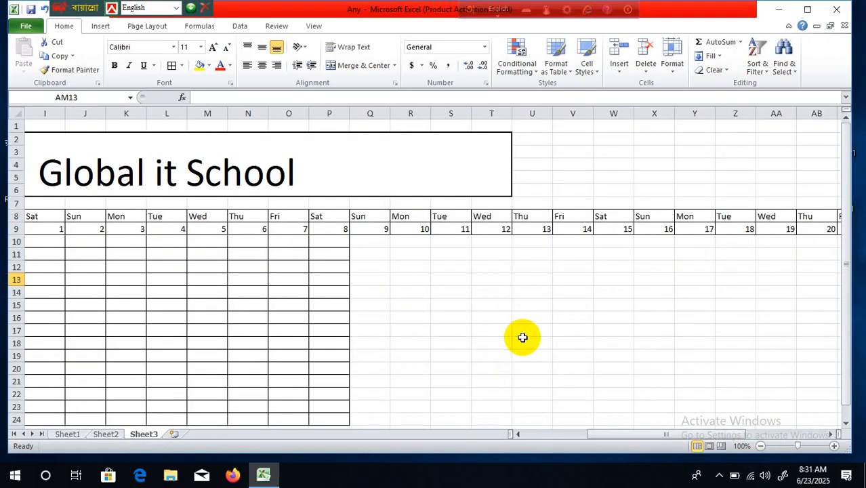
drag(368, 242, 738, 420)
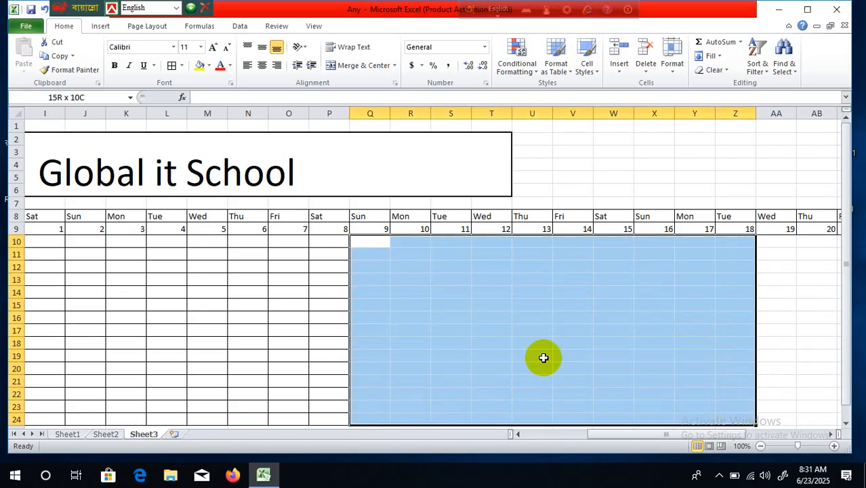
click(172, 65)
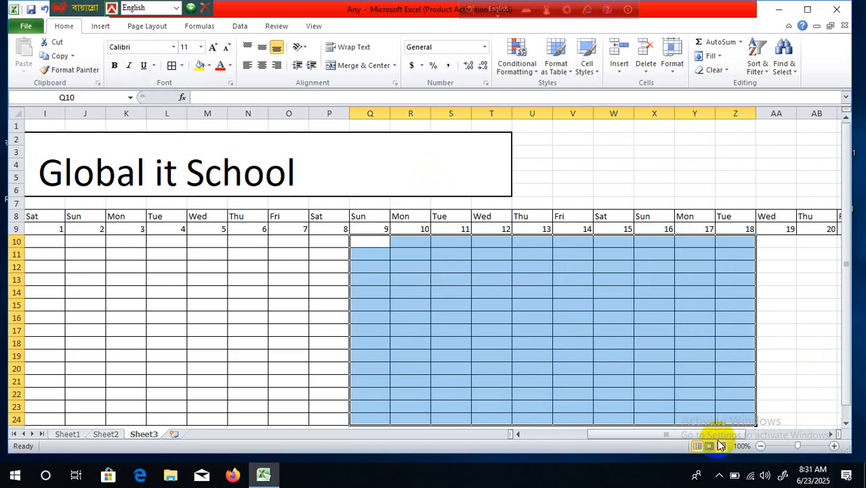
drag(721, 435, 821, 435)
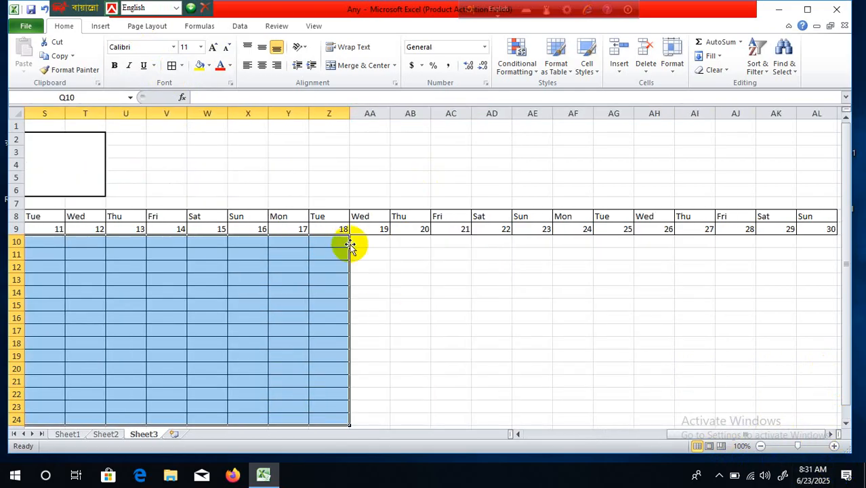
click(372, 244)
drag(383, 255, 627, 407)
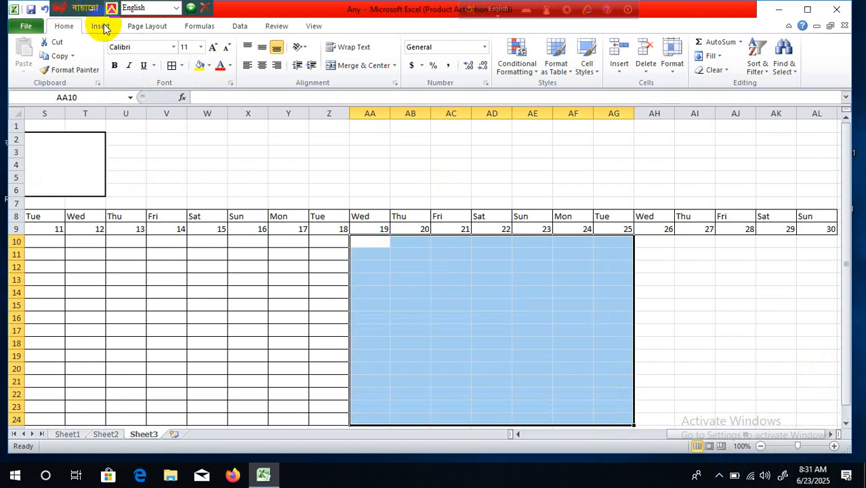
click(171, 65)
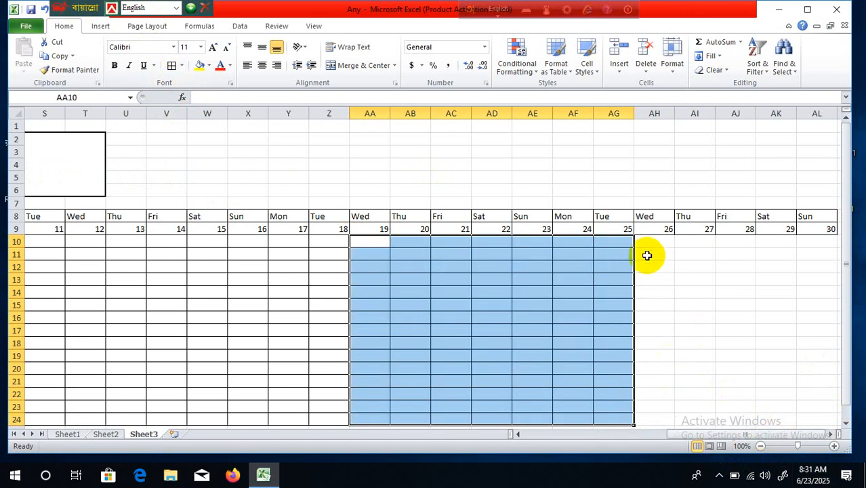
drag(649, 242, 819, 422)
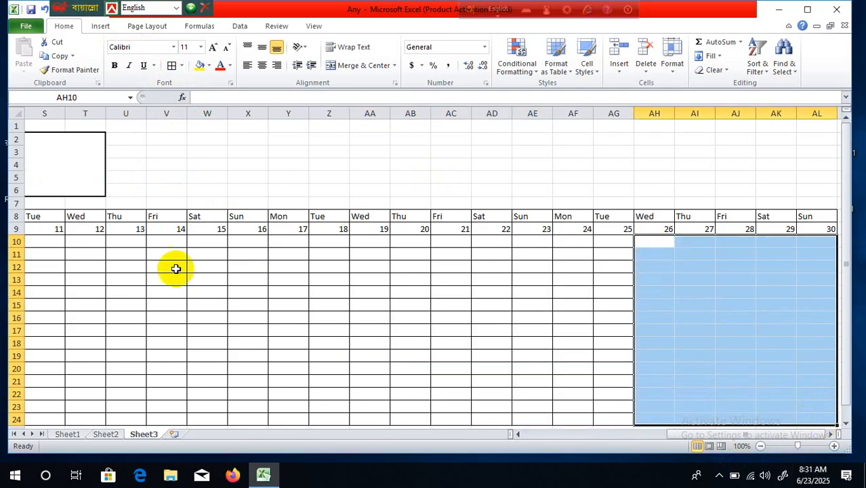
click(172, 65)
click(610, 393)
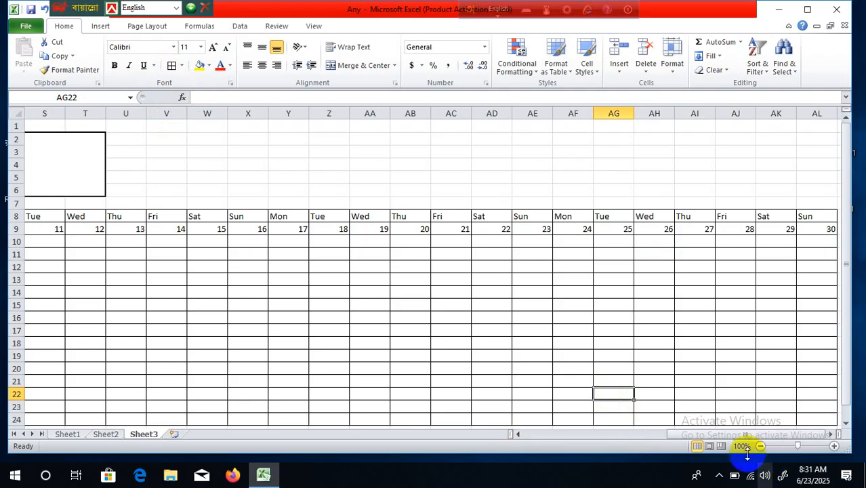
- Try Rotate Text Up on the Date label in H9, and undo the rotation
drag(707, 443, 537, 447)
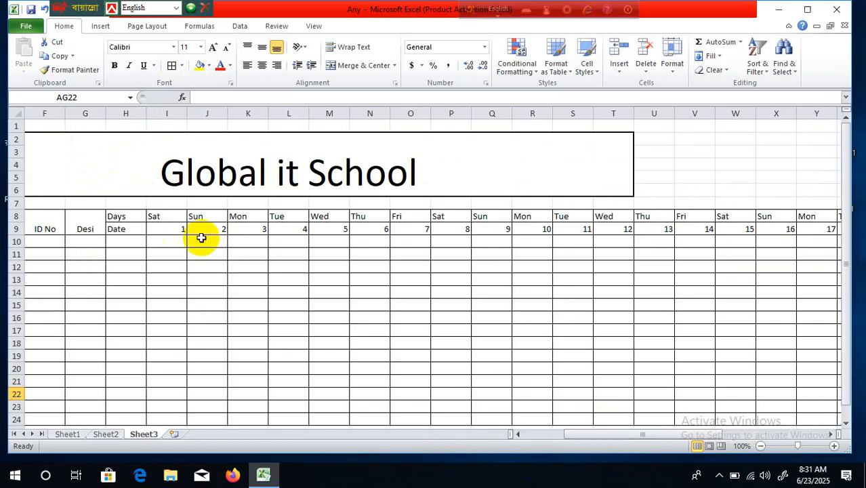
click(122, 229)
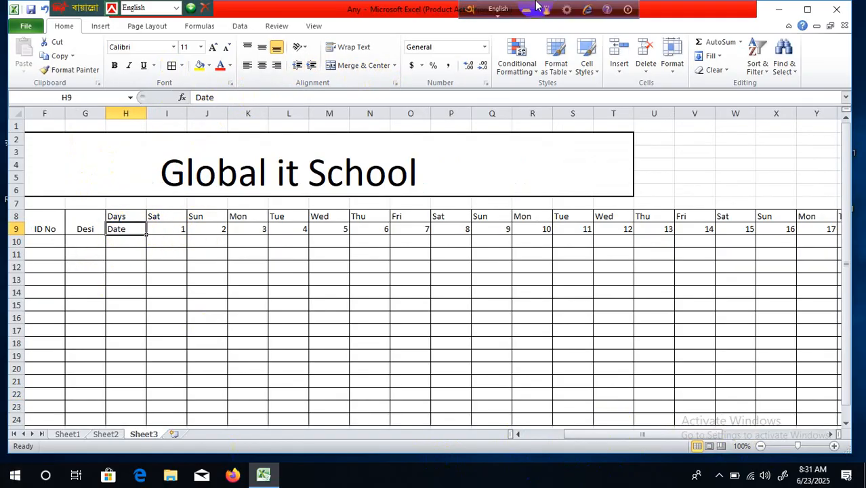
click(305, 48)
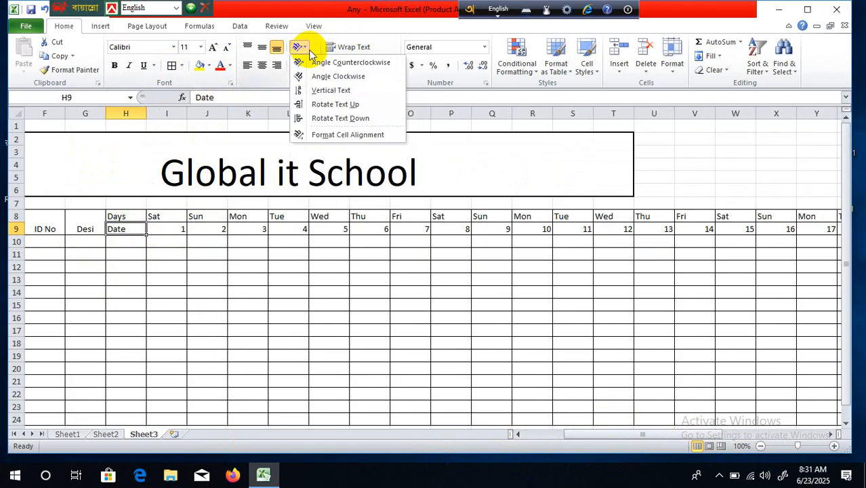
click(303, 111)
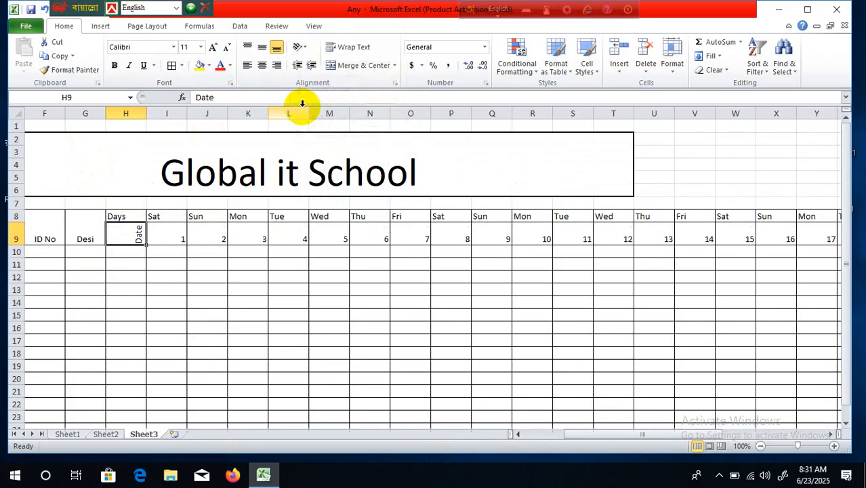
click(171, 272)
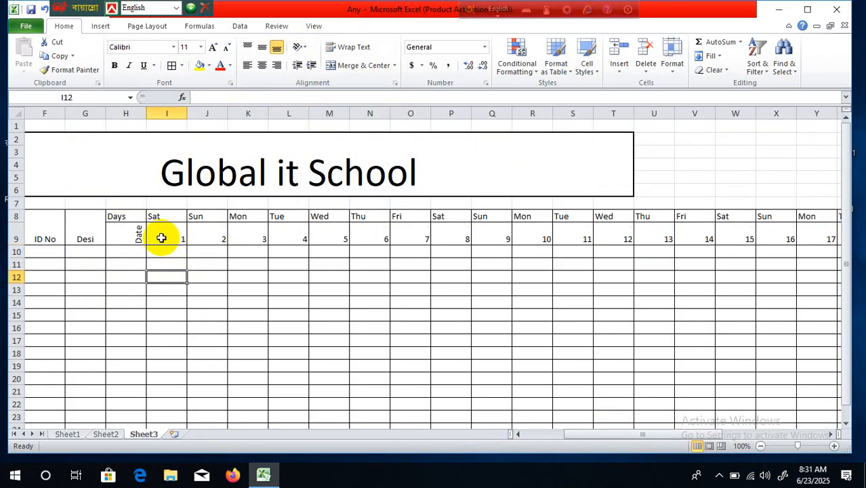
drag(159, 236, 802, 239)
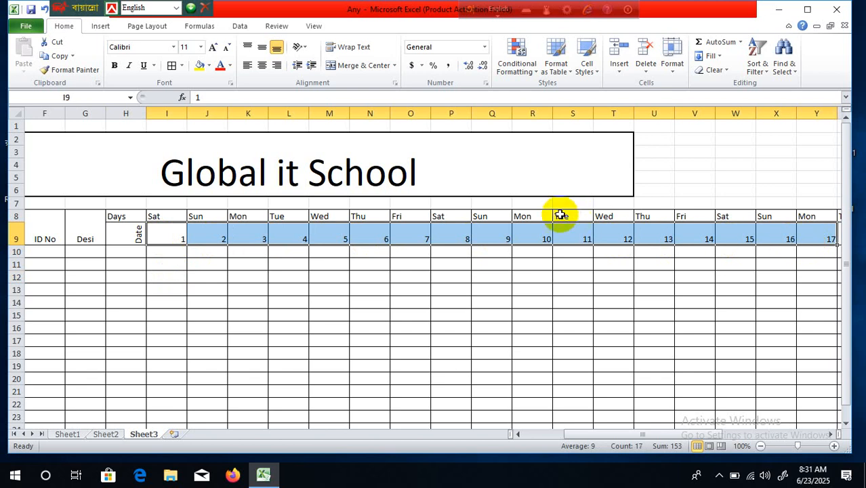
drag(152, 215, 322, 215)
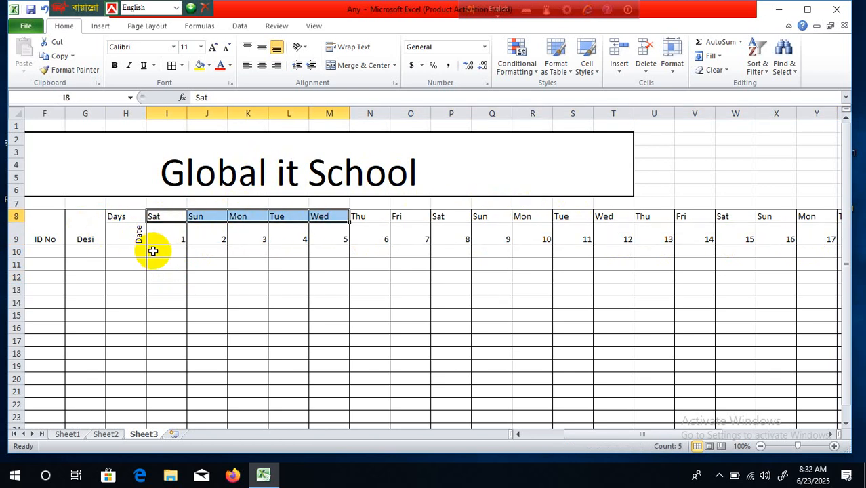
key(ctrl+z)
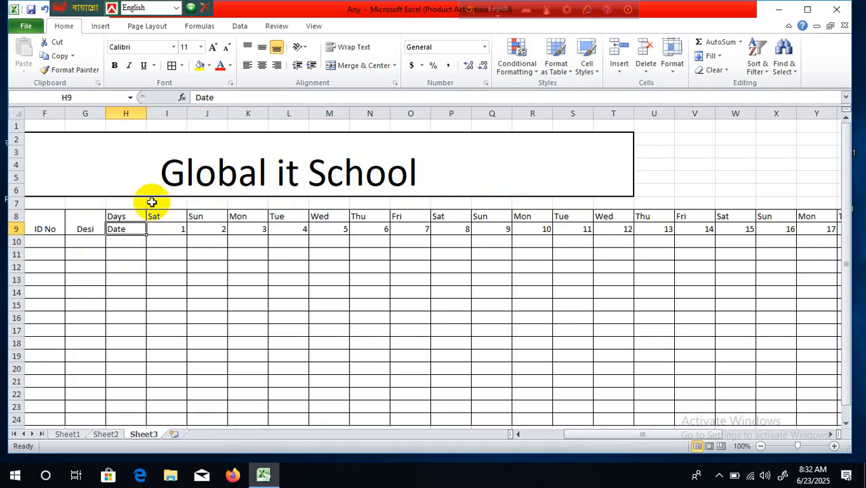
click(198, 275)
- Apply Rotate Text Up to the Days label in H8 and to the weekday names in I8:AL8
click(123, 217)
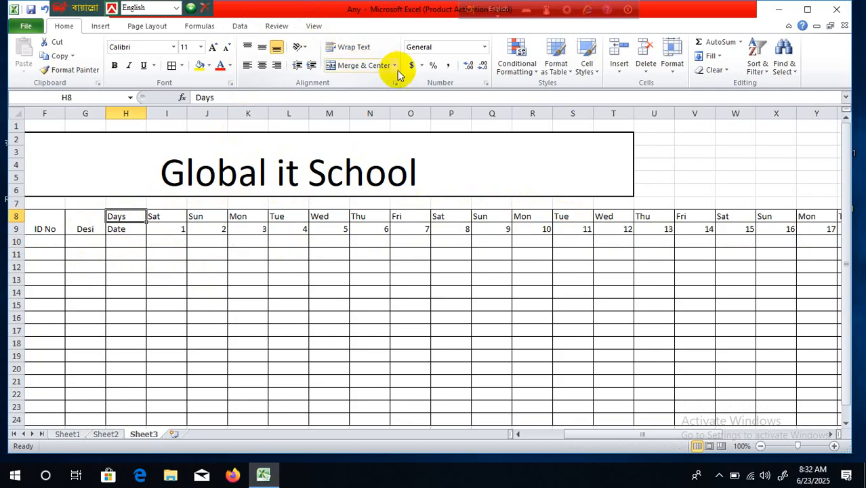
click(302, 48)
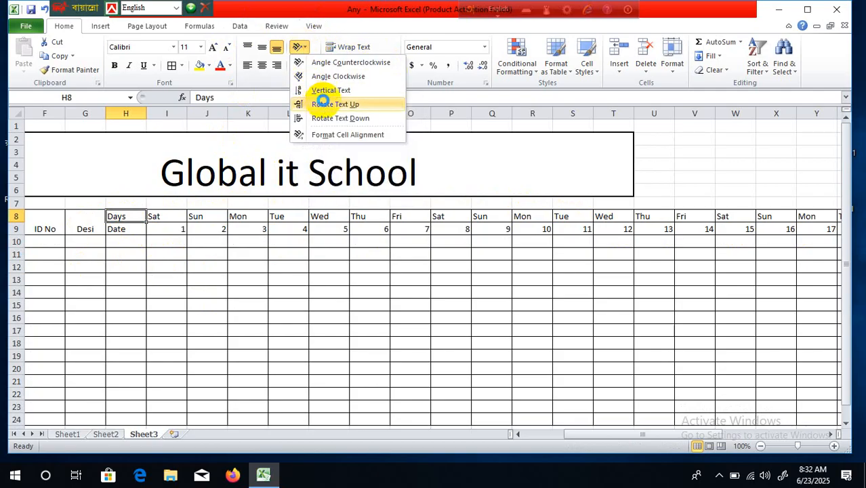
click(321, 106)
click(370, 315)
drag(171, 226, 599, 218)
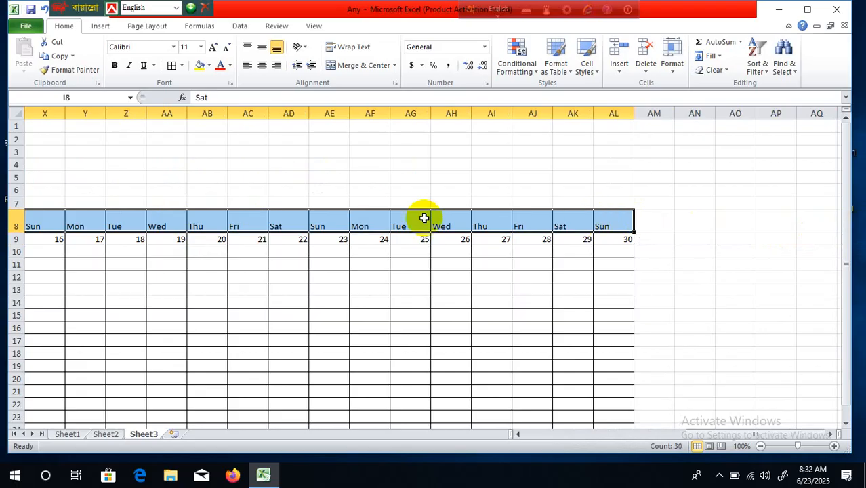
click(301, 47)
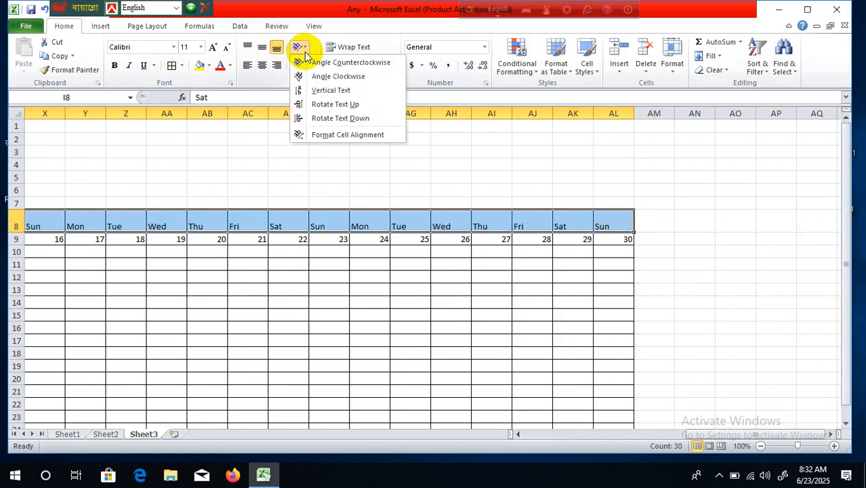
click(302, 104)
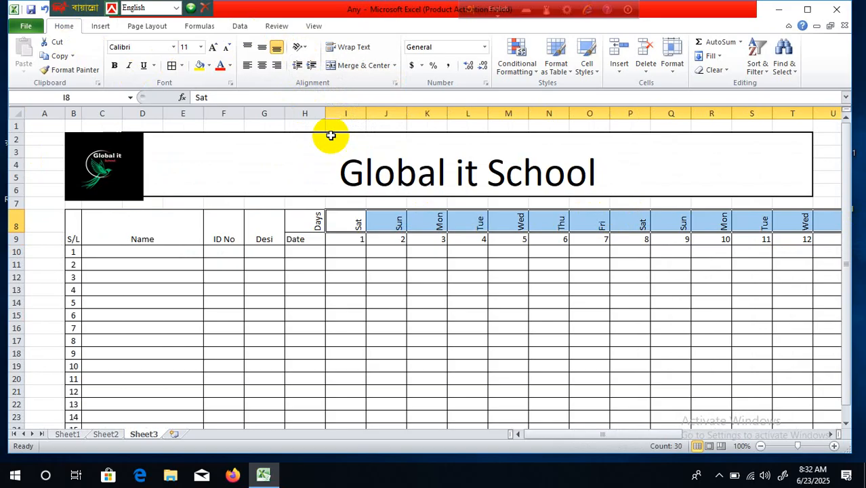
click(527, 278)
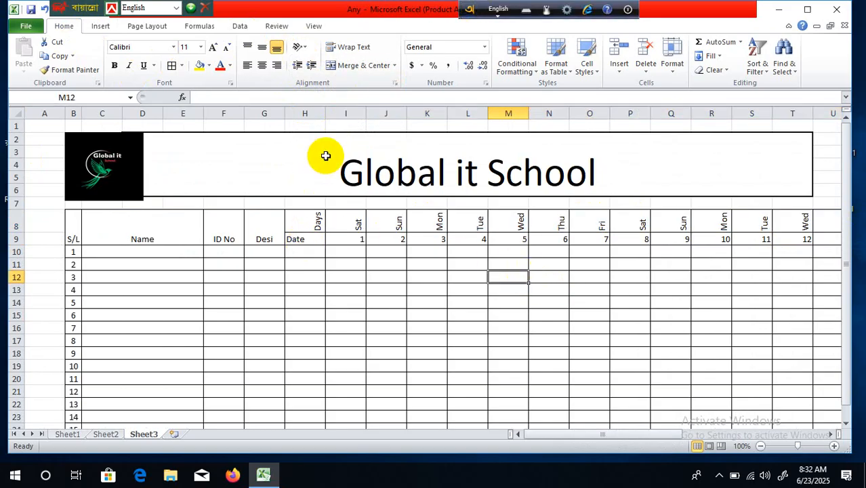
- AutoFit columns H through AL so the Days/Date column and all 30 date columns shrink to their contents
double_click(326, 111)
double_click(348, 112)
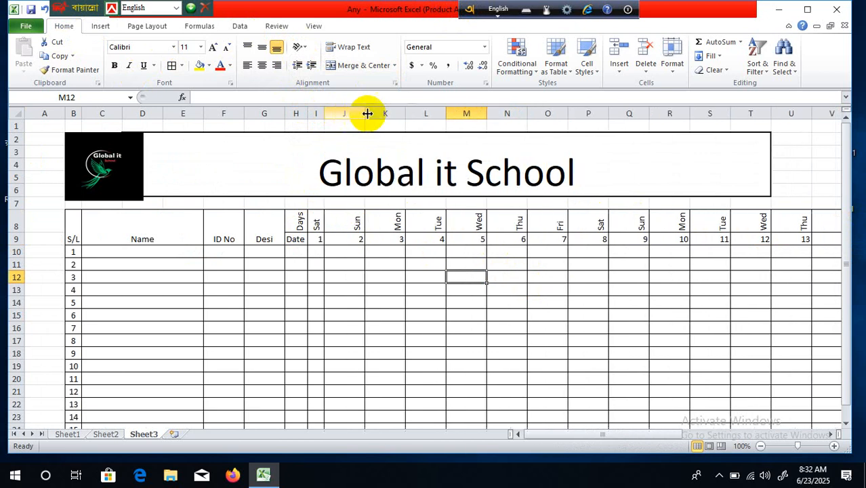
double_click(364, 111)
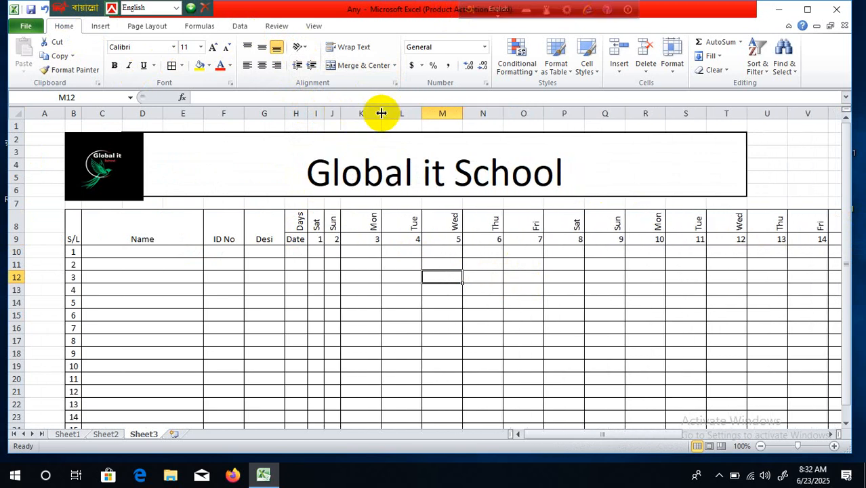
double_click(381, 112)
double_click(399, 111)
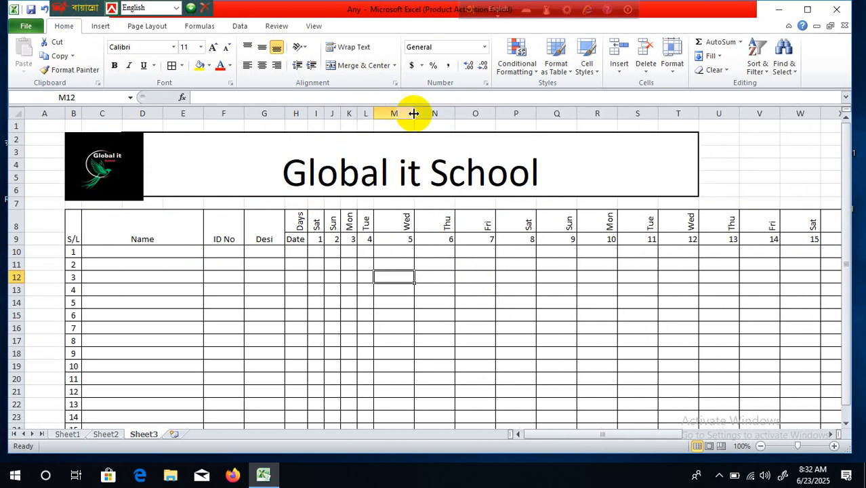
double_click(414, 113)
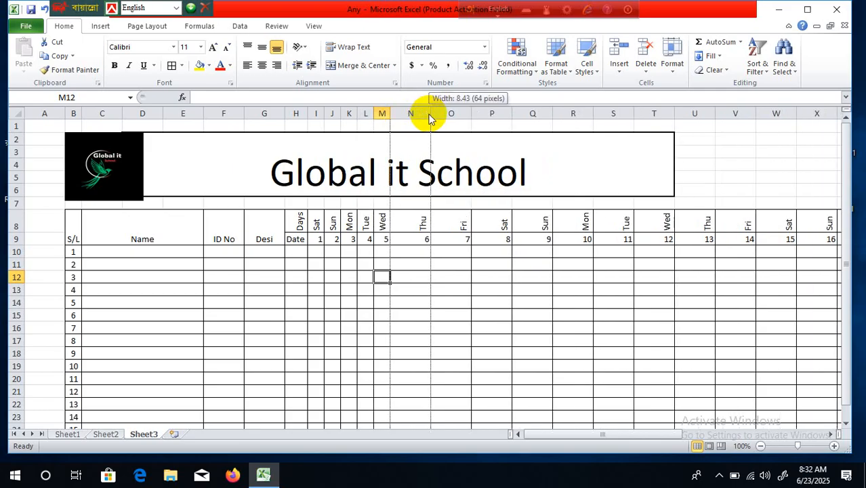
double_click(428, 113)
double_click(446, 112)
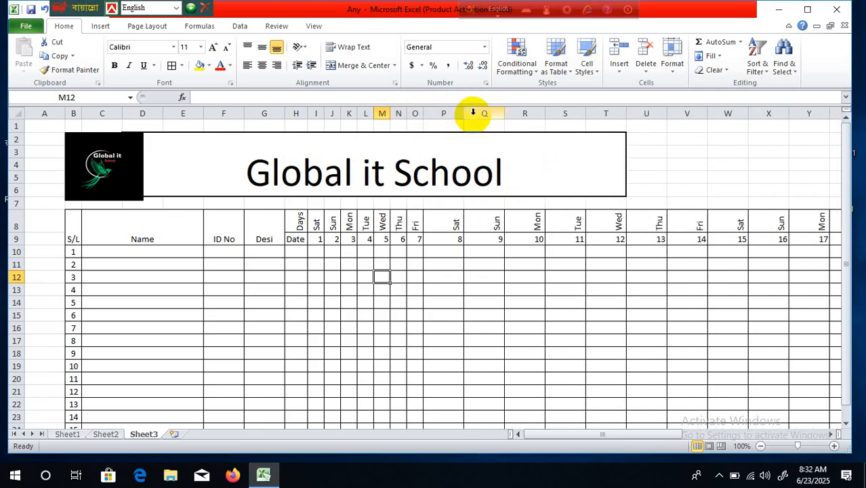
double_click(464, 112)
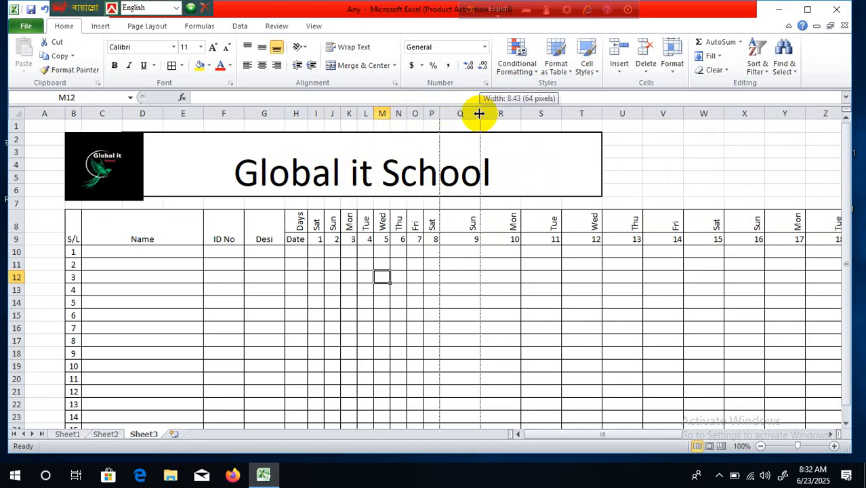
double_click(479, 113)
double_click(494, 112)
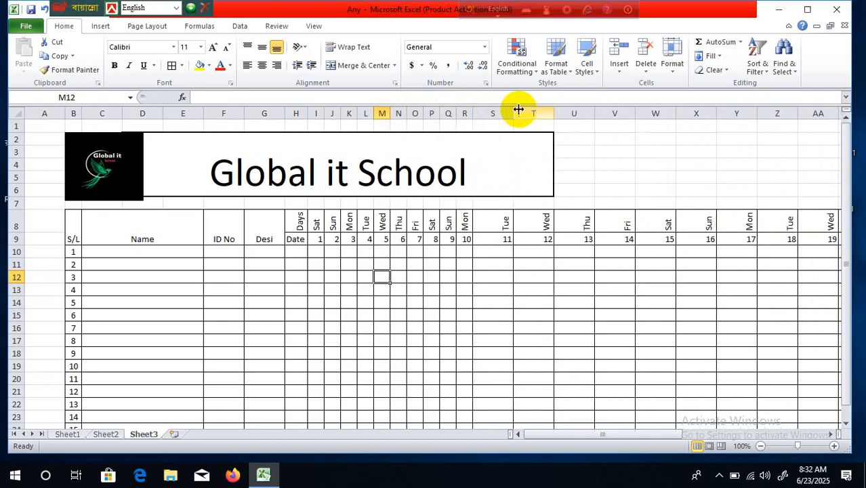
double_click(512, 112)
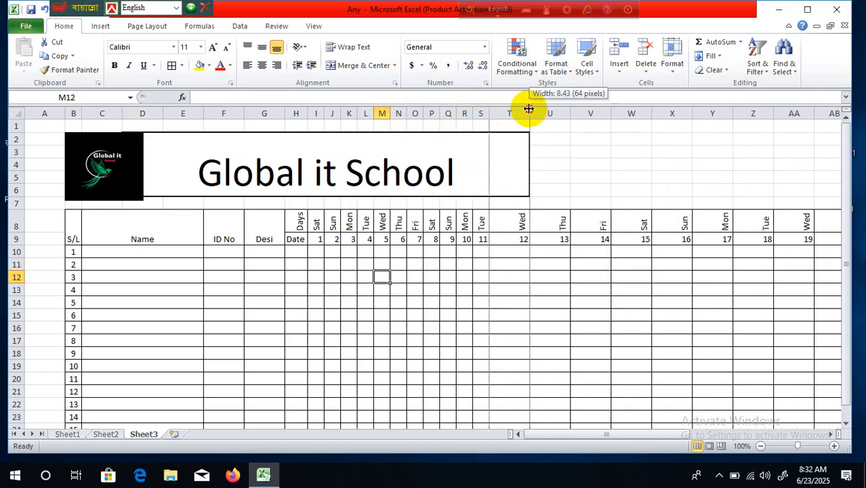
double_click(529, 112)
double_click(546, 113)
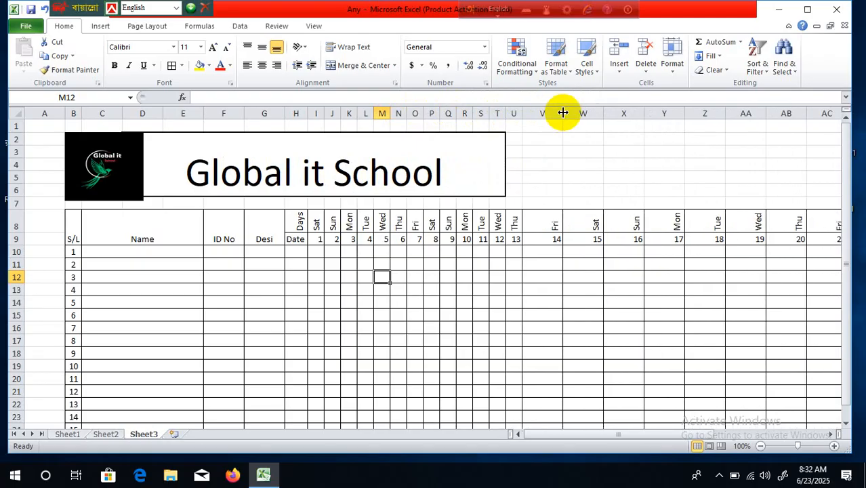
double_click(560, 112)
double_click(579, 113)
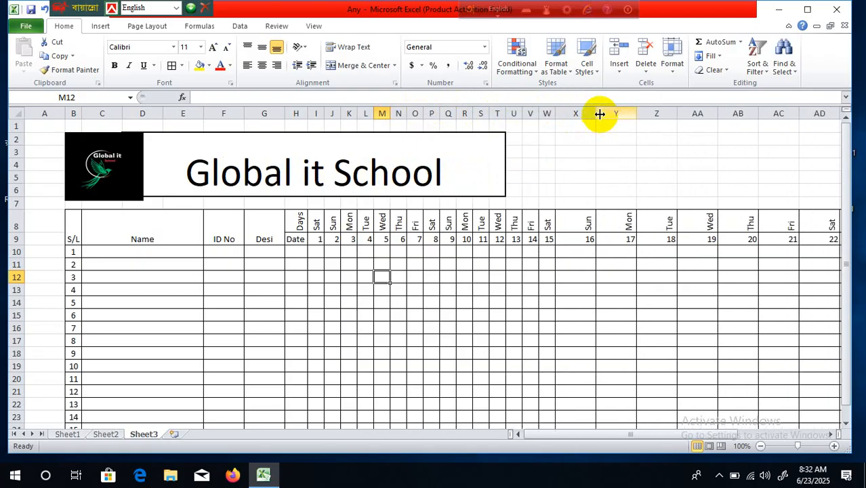
double_click(596, 112)
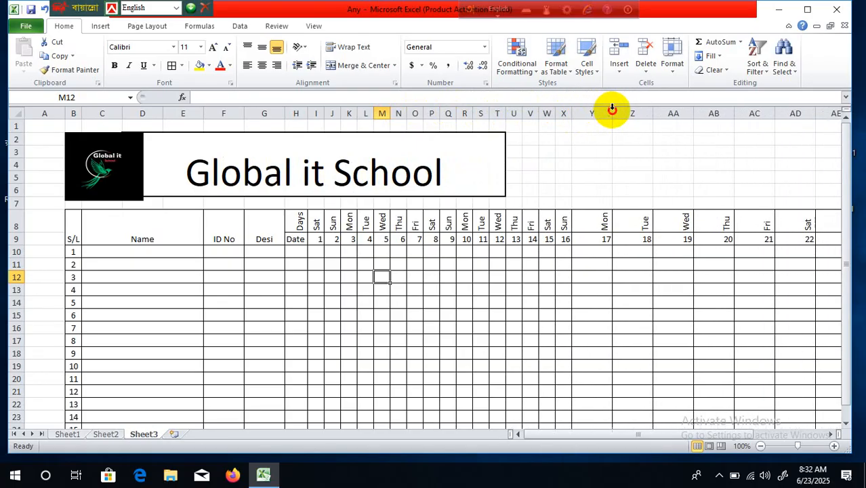
double_click(611, 112)
double_click(626, 112)
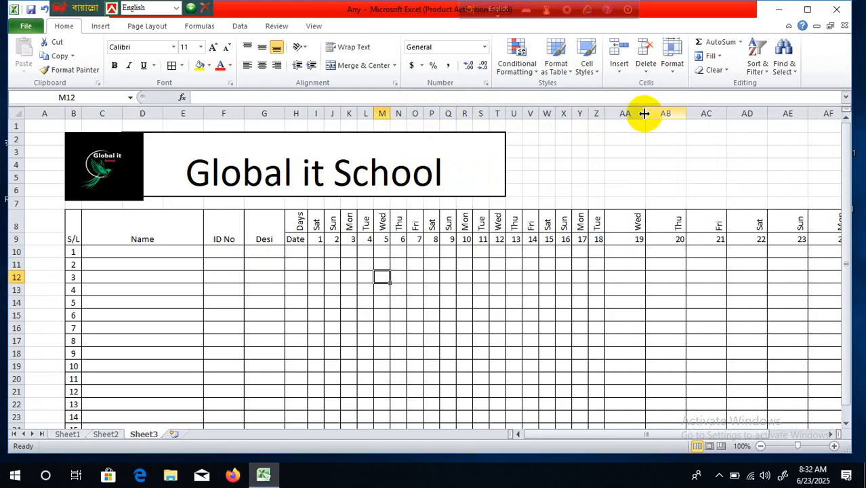
double_click(645, 112)
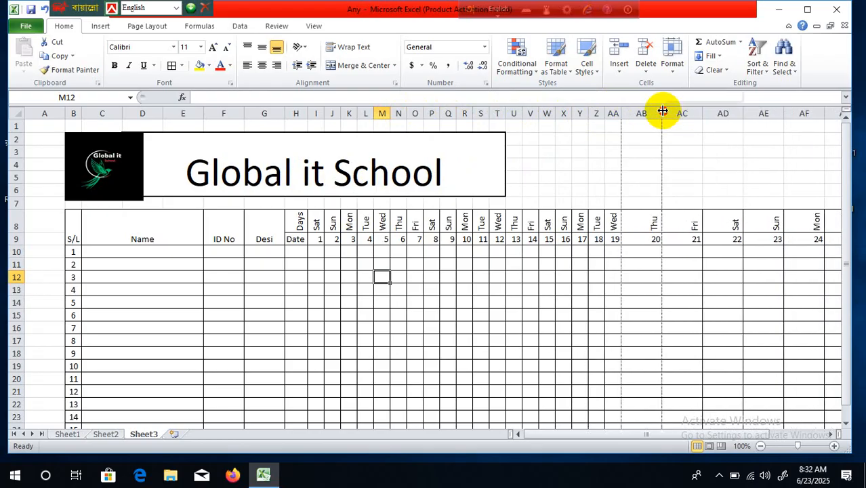
double_click(663, 110)
double_click(680, 108)
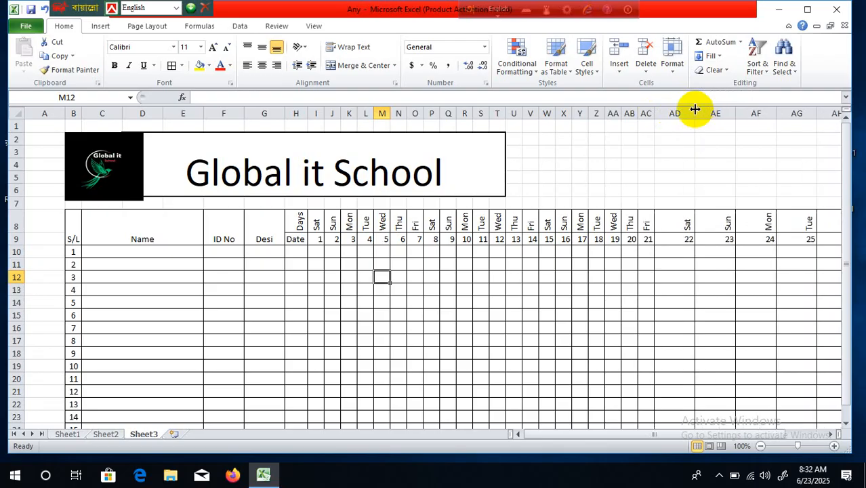
double_click(694, 113)
double_click(713, 113)
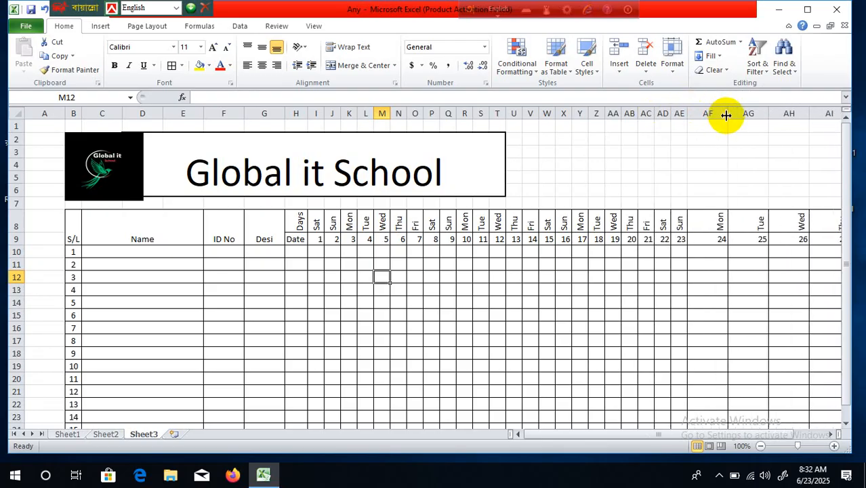
double_click(727, 113)
double_click(744, 113)
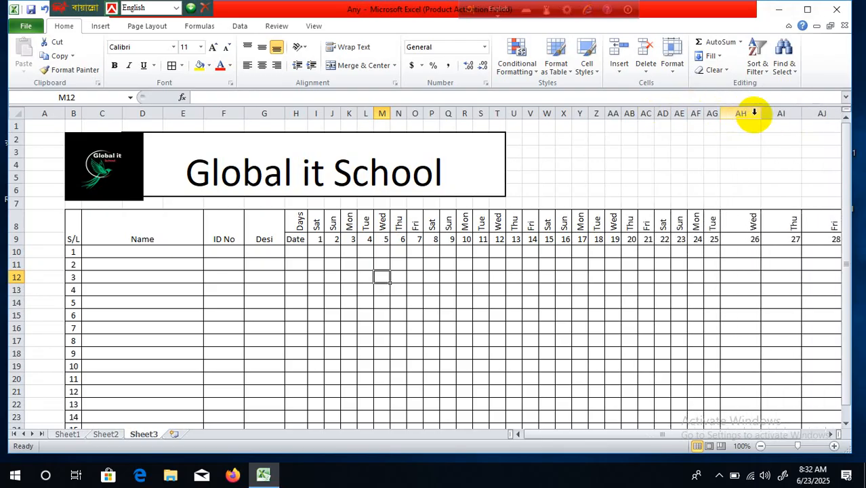
double_click(760, 112)
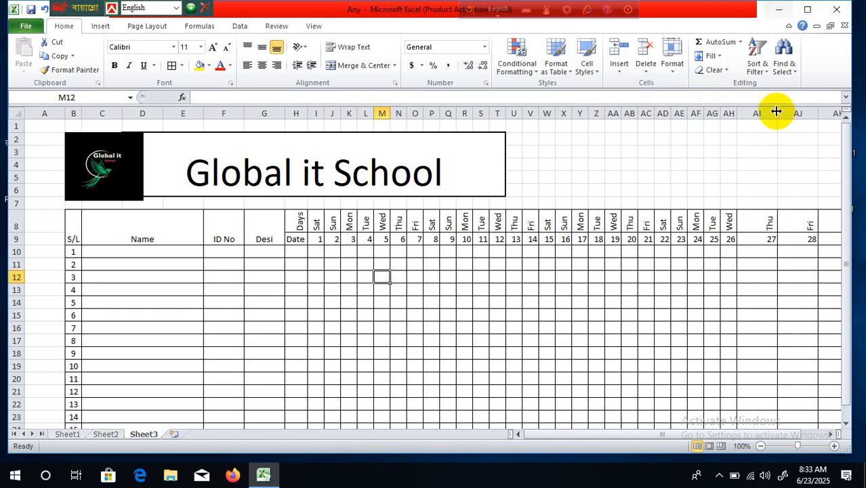
double_click(774, 112)
double_click(793, 109)
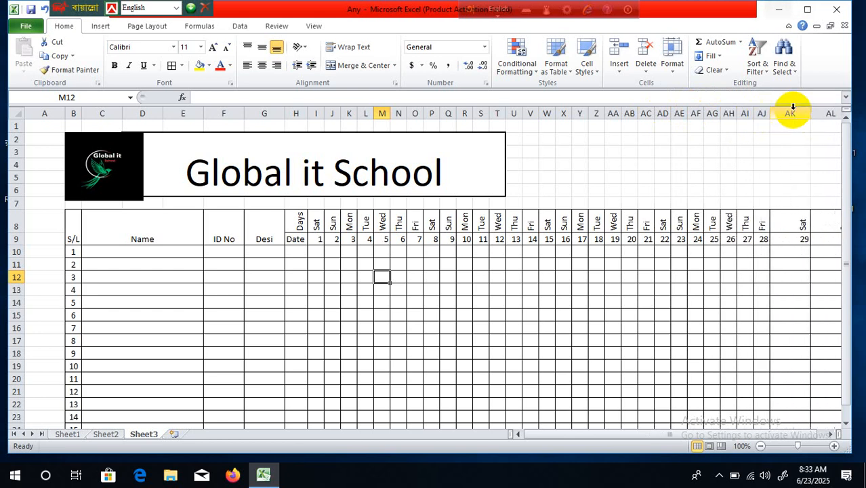
double_click(808, 110)
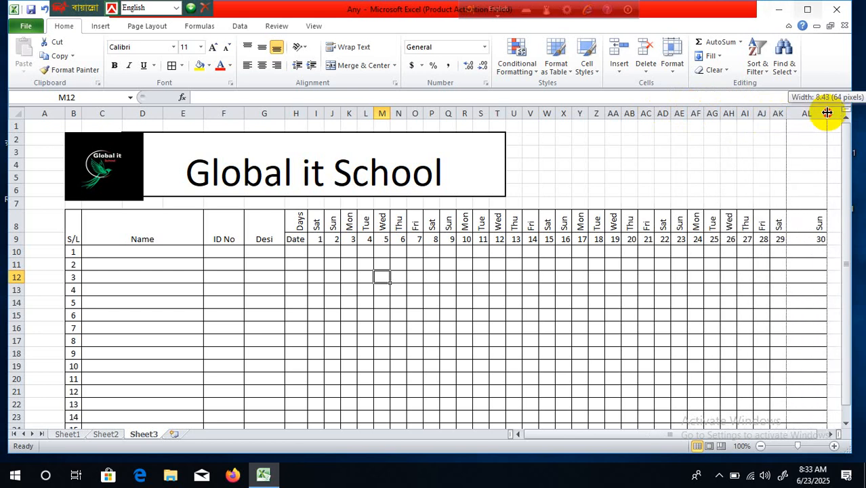
double_click(827, 109)
click(400, 314)
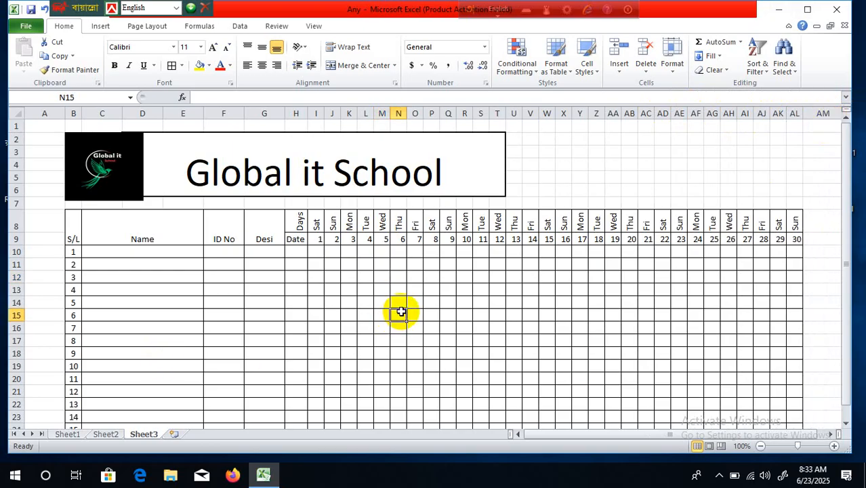
- Merge and center the cells H10:H24 below the Date label
scroll(399, 312, down, 2)
scroll(400, 253, up, 1)
click(454, 277)
click(298, 217)
drag(298, 218, 290, 390)
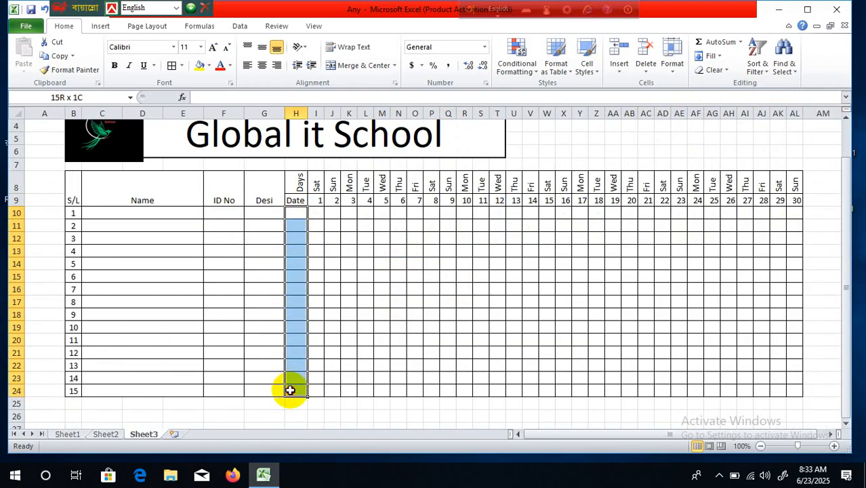
click(350, 66)
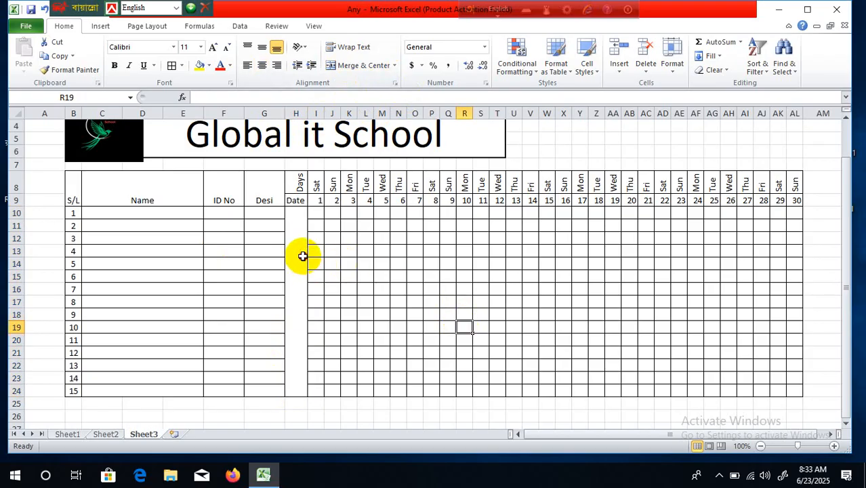
- Enter Jun-2025 in the merged cell below the Date label
text(Jun-2)
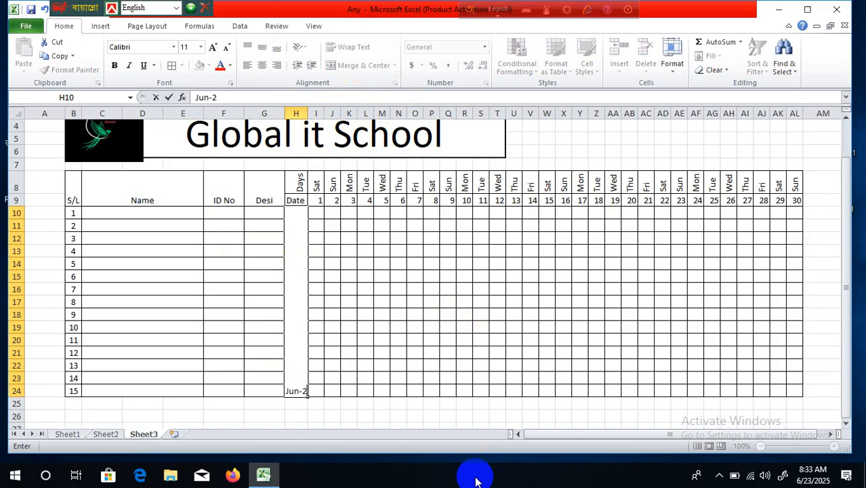
text(02)
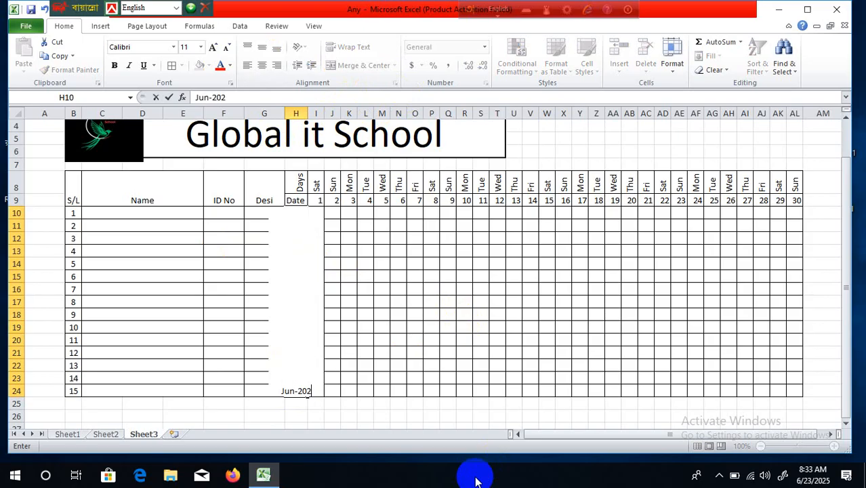
text(5)
click(476, 312)
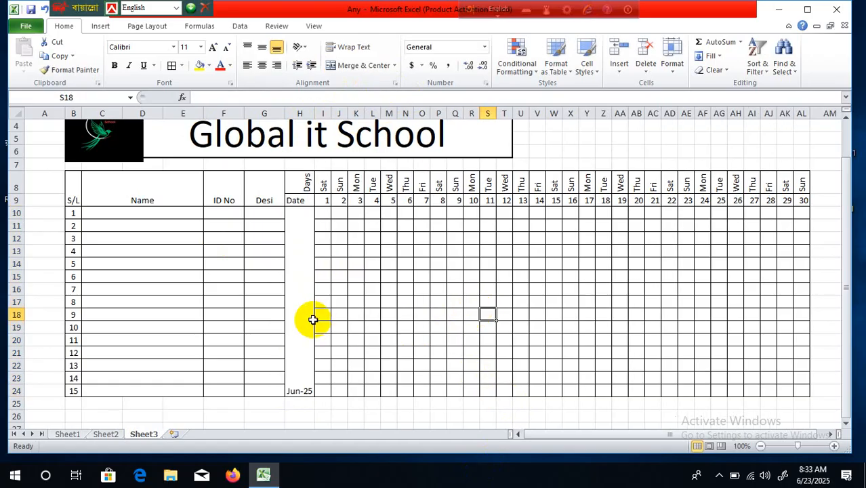
- Format the merged month cell below the Date label with Vertical Text, middle alignment and a larger font size
click(306, 315)
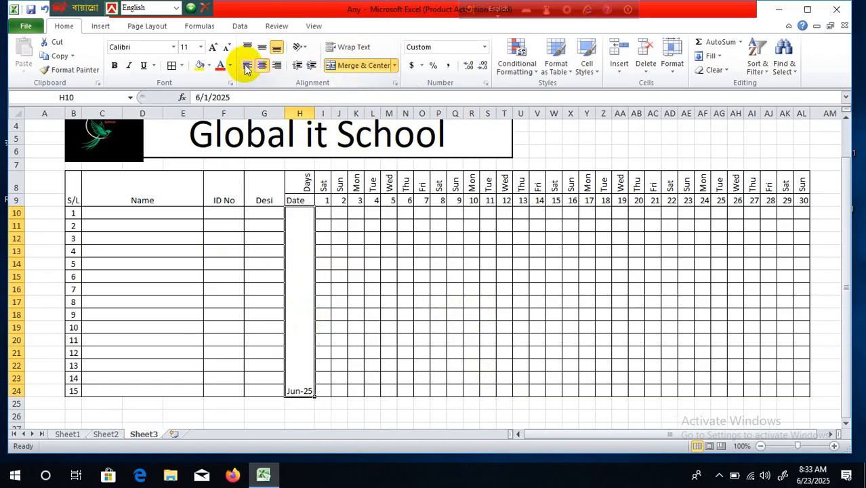
click(301, 47)
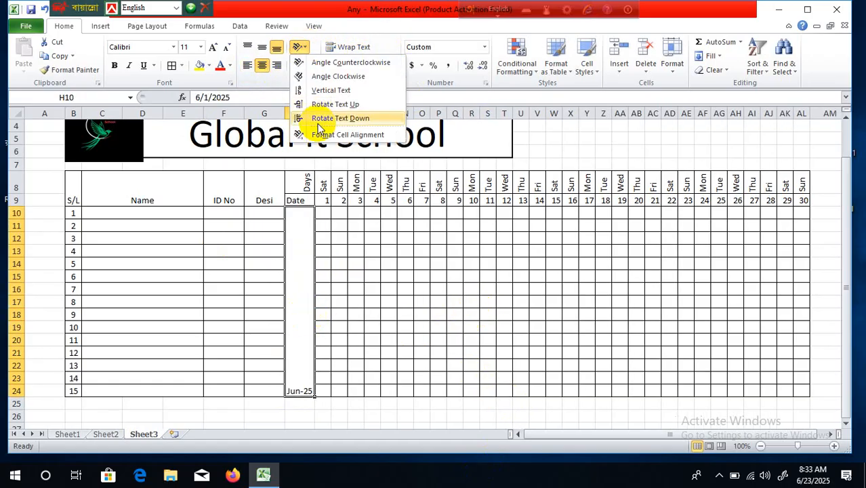
click(312, 91)
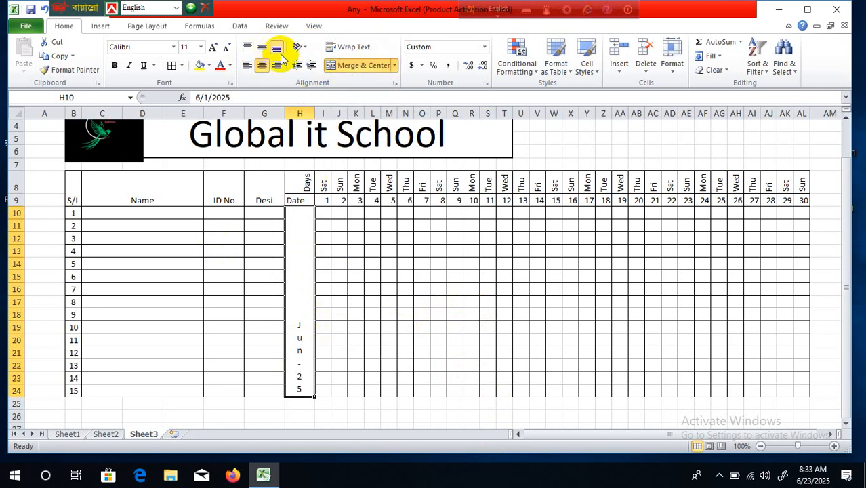
click(260, 49)
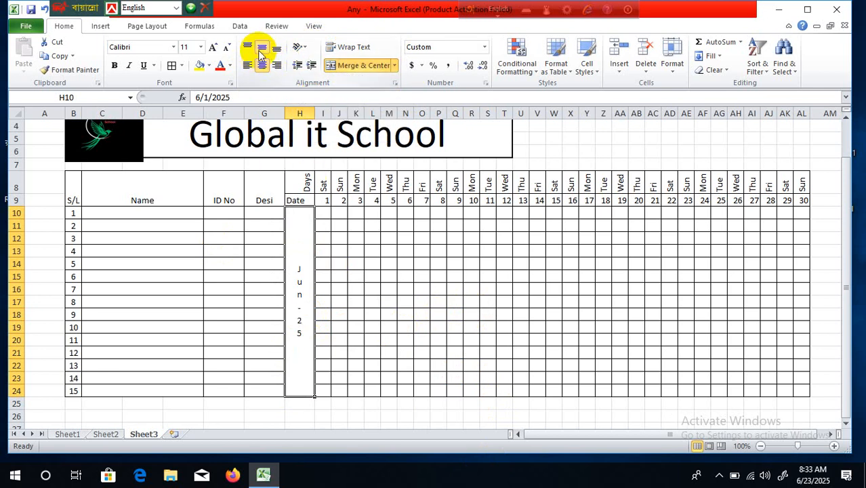
click(212, 49)
click(404, 252)
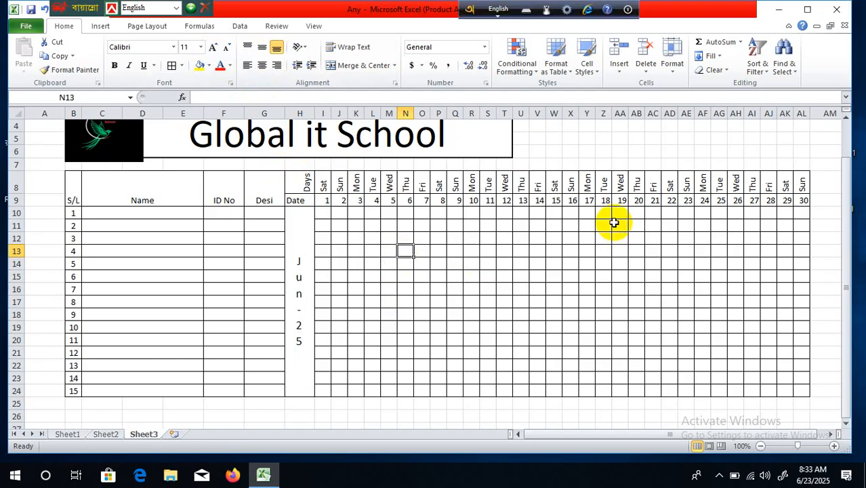
- Apply all borders to the range AM8:AT24, just past the date columns
scroll(585, 223, up, 1)
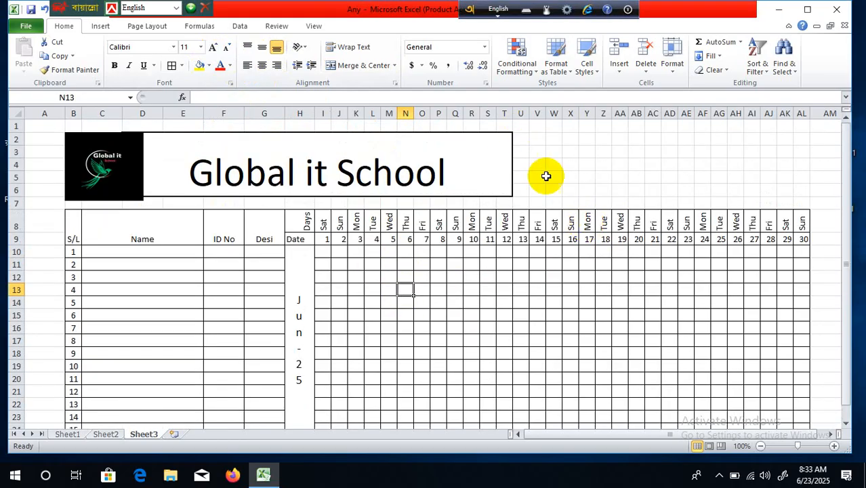
click(837, 435)
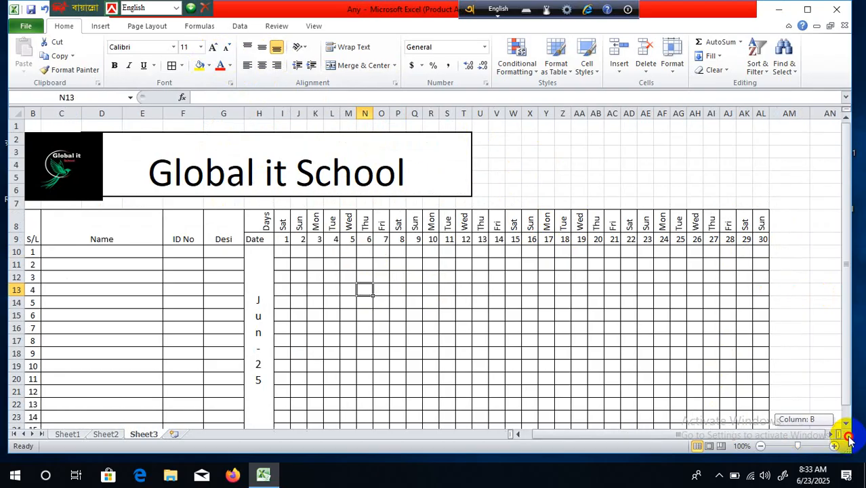
click(832, 435)
click(831, 435)
click(831, 435)
click(832, 435)
click(831, 435)
click(832, 435)
click(831, 435)
click(831, 435)
scroll(711, 330, down, 1)
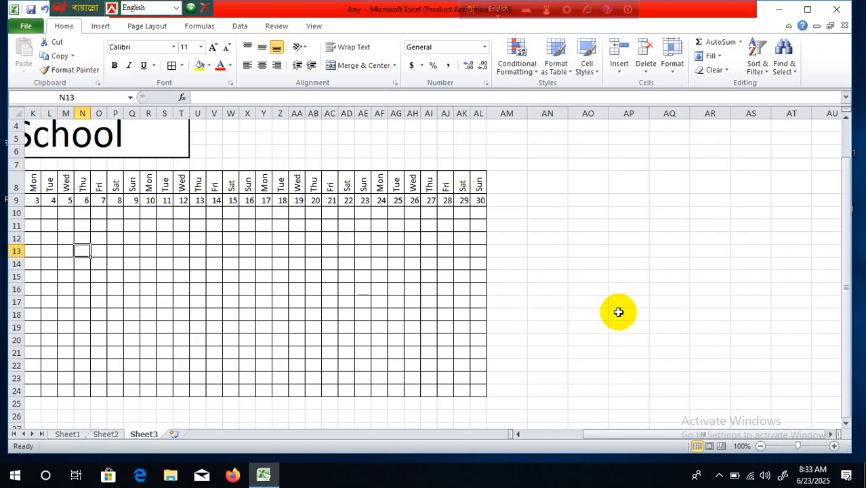
click(547, 210)
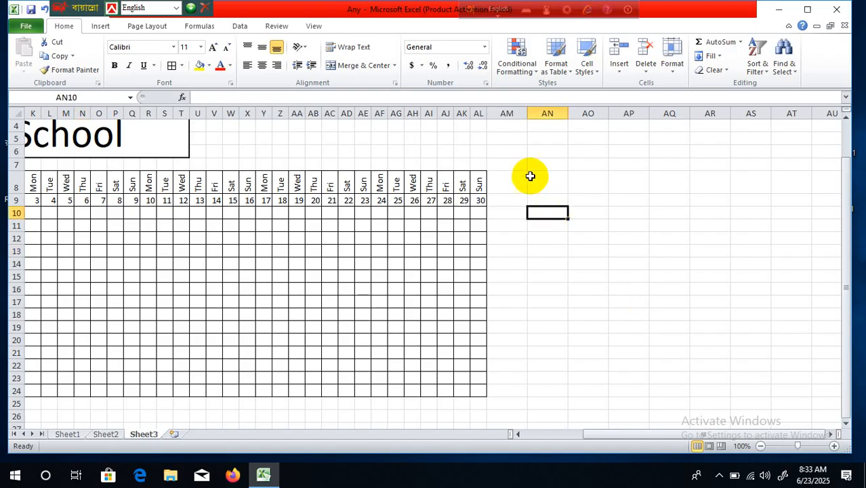
drag(500, 177, 788, 391)
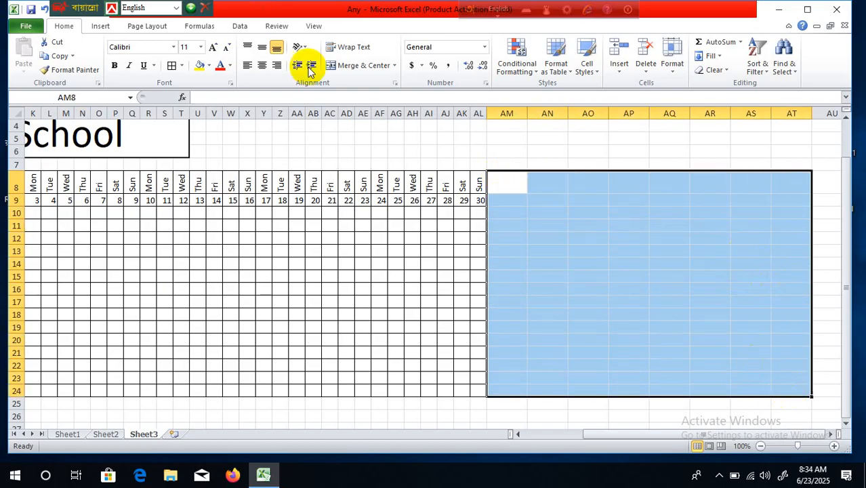
click(172, 65)
click(595, 288)
- Merge and center the header cells AM8:AM9 beside the last date column
drag(505, 180, 506, 192)
click(379, 65)
click(671, 309)
click(508, 192)
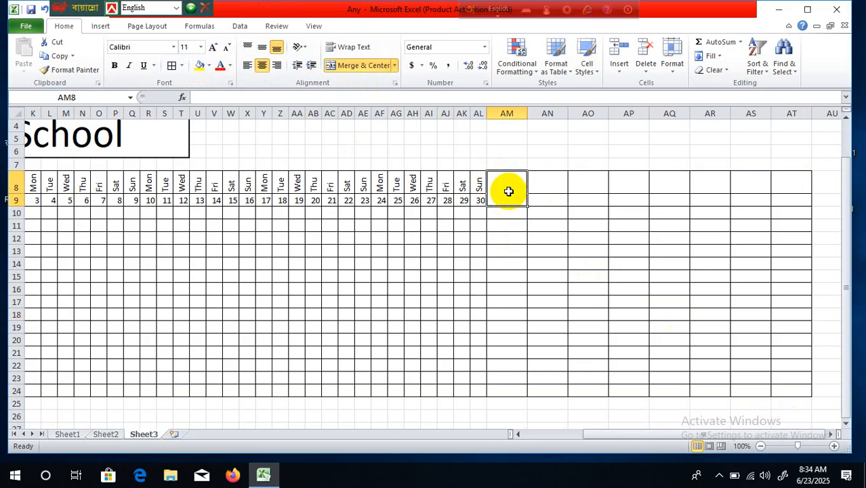
text(Bi)
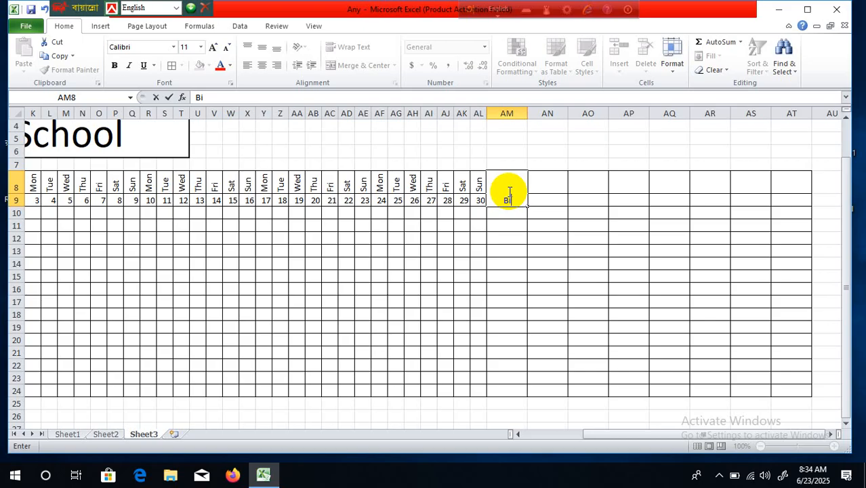
click(779, 10)
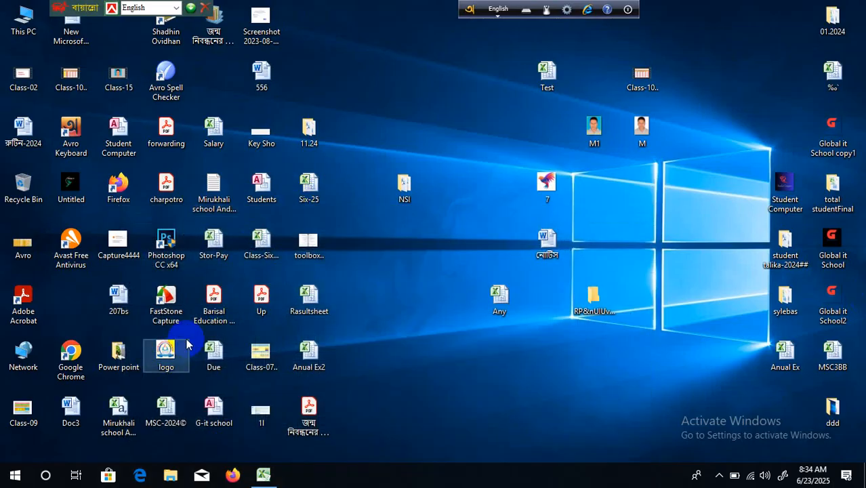
click(167, 304)
click(378, 440)
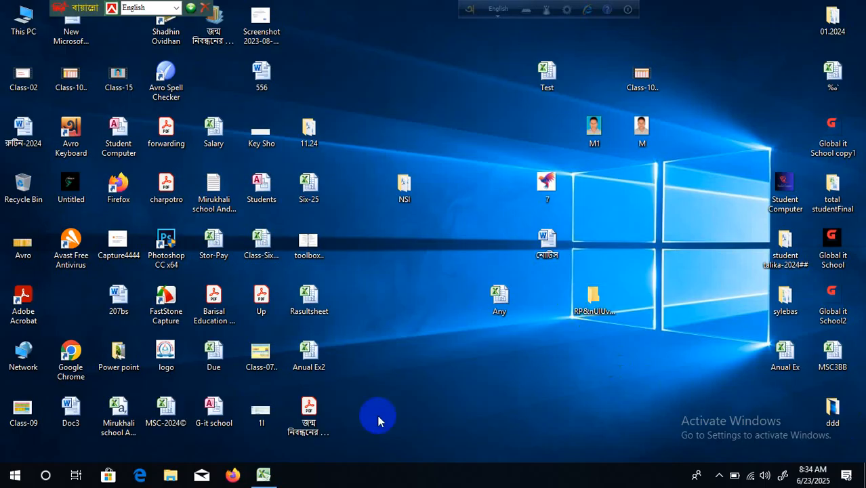
click(164, 290)
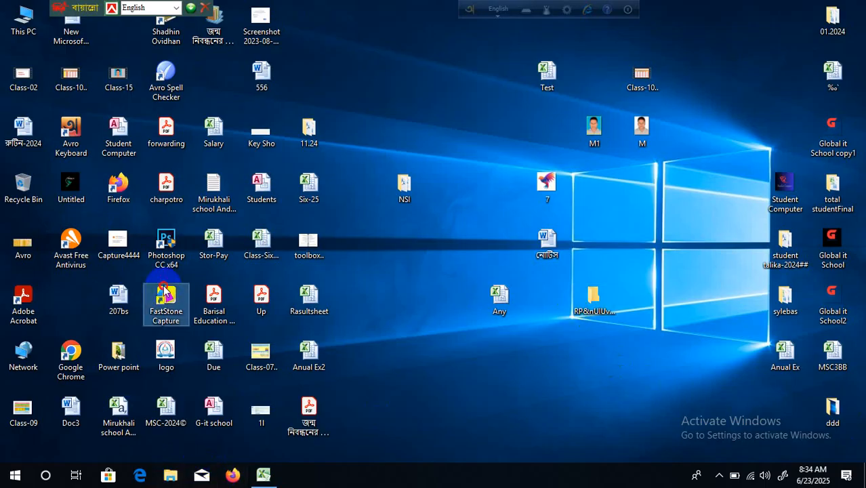
click(264, 474)
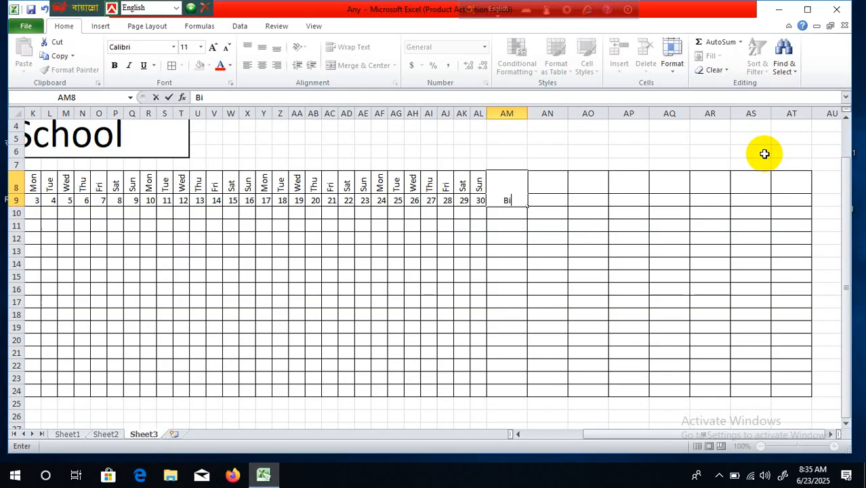
click(546, 249)
- Enter the header Basic in the merged cell AM8
click(506, 203)
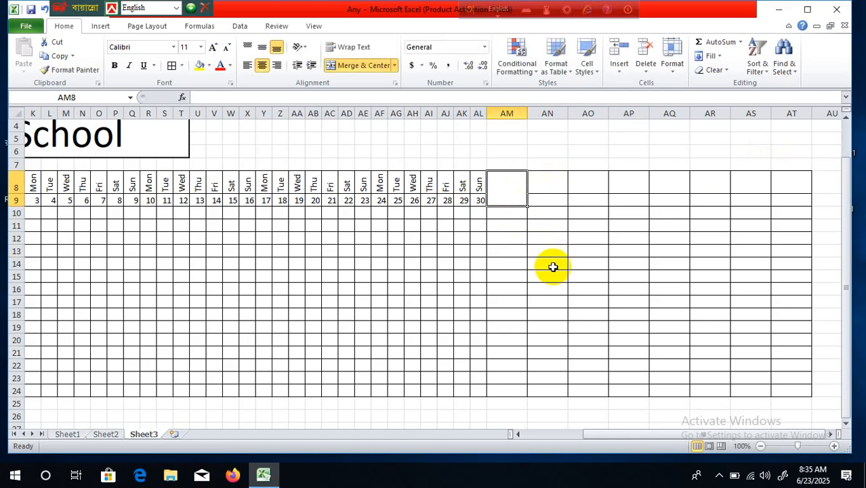
text(Basic)
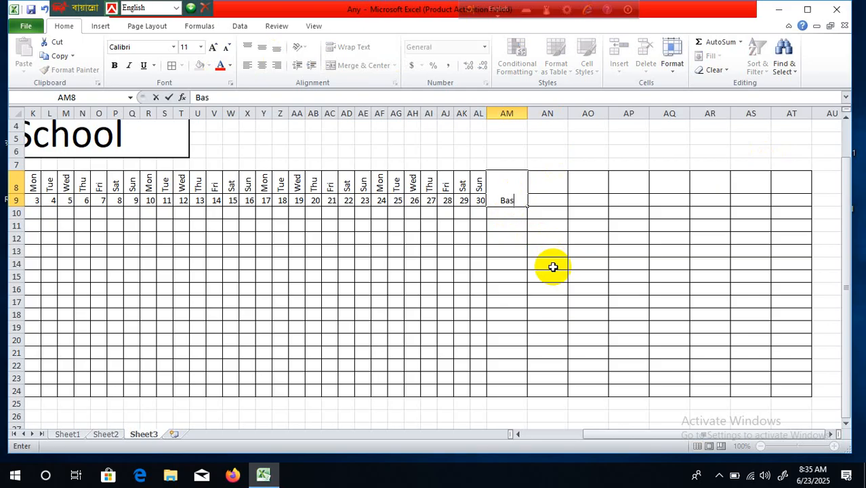
click(662, 351)
- Merge and center AN8:AN9 and enter the header Par Day
drag(557, 183, 556, 199)
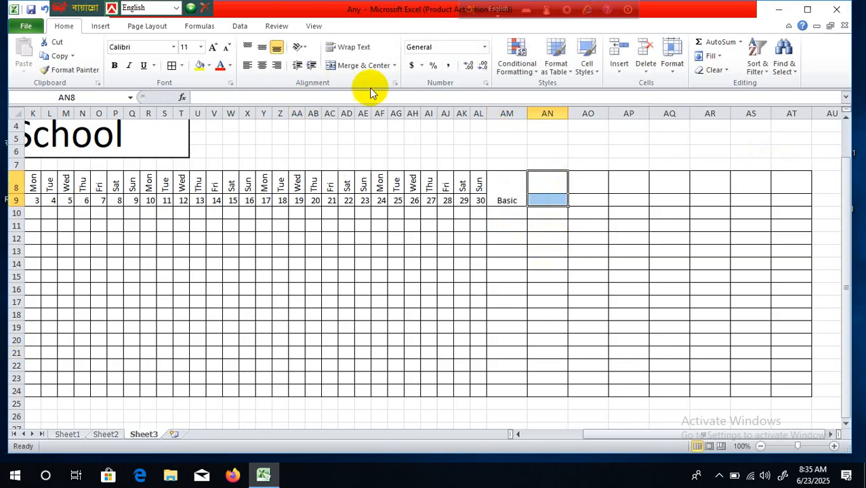
click(367, 70)
click(589, 276)
click(550, 192)
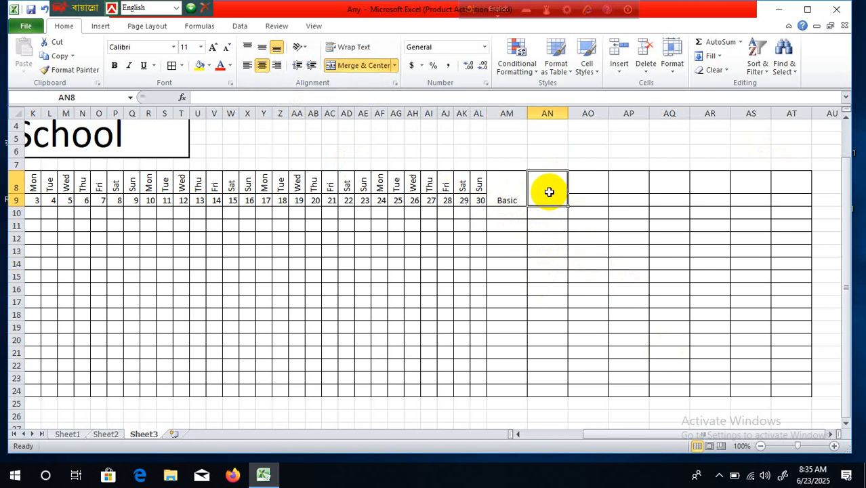
text(Par)
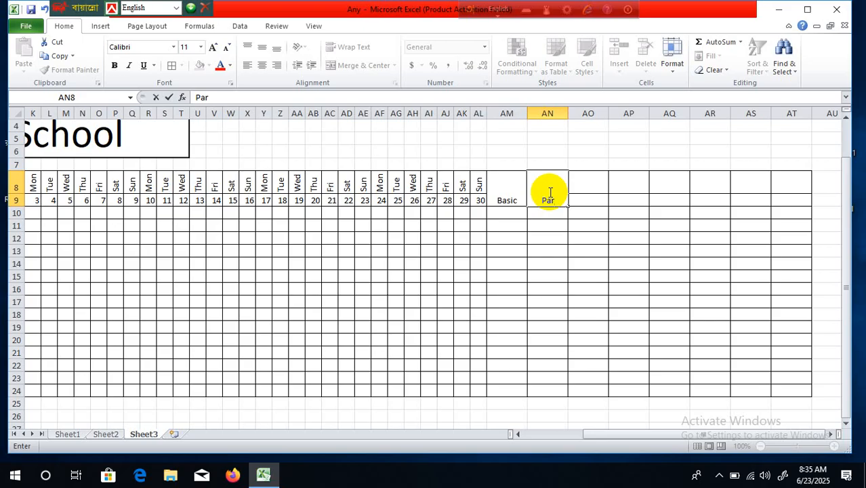
text( Day)
click(614, 402)
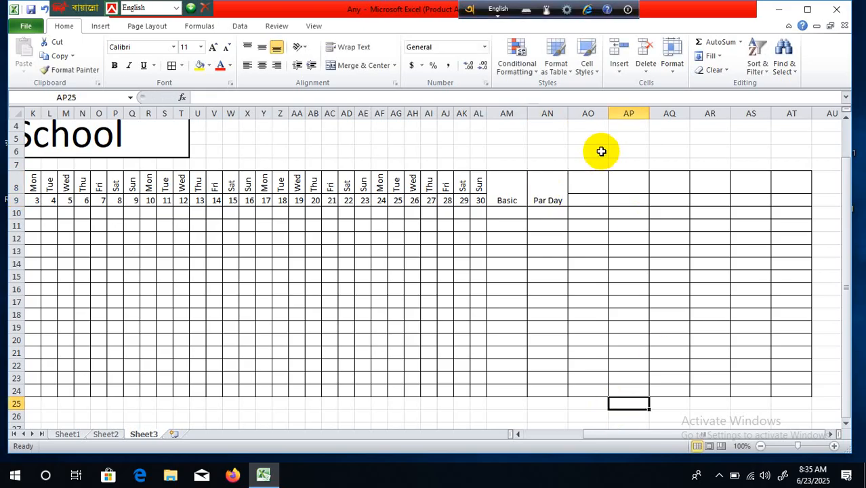
- Merge and center AO8:AO9 and enter the header Total Parsent
drag(599, 172, 595, 200)
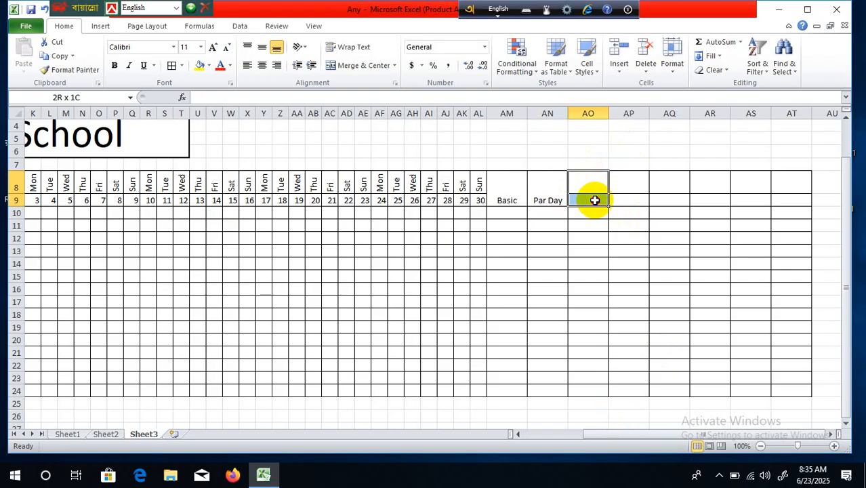
click(373, 67)
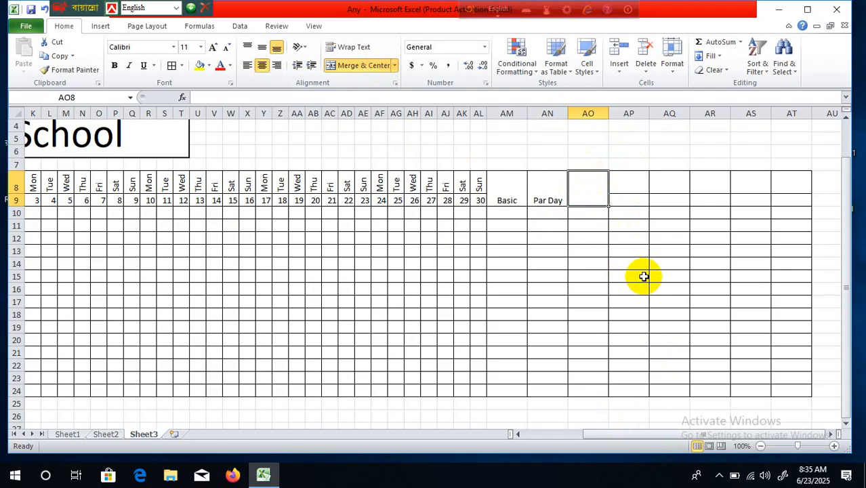
text(Tota)
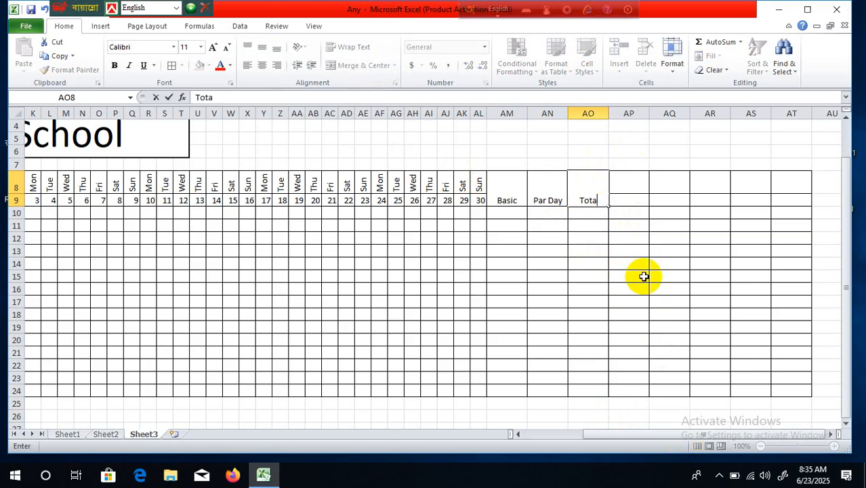
text(l Parsent)
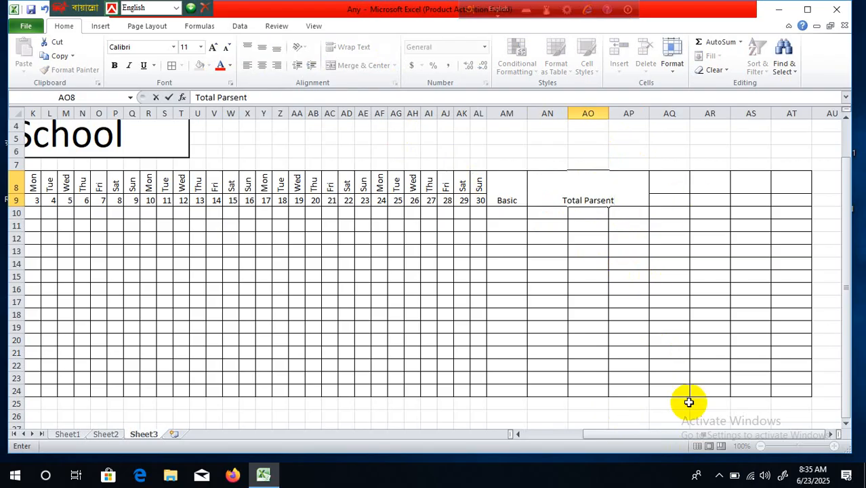
click(699, 361)
- Merge and center AP8:AP9 and enter the header Total absent
click(630, 201)
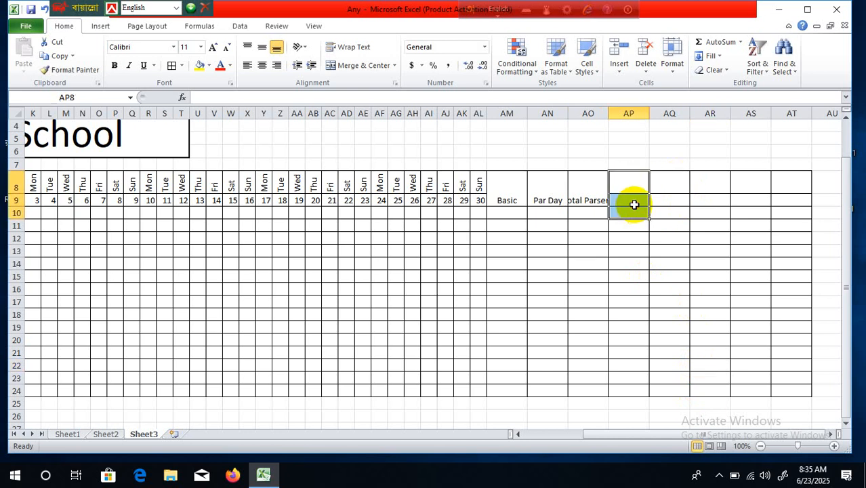
drag(632, 192, 630, 200)
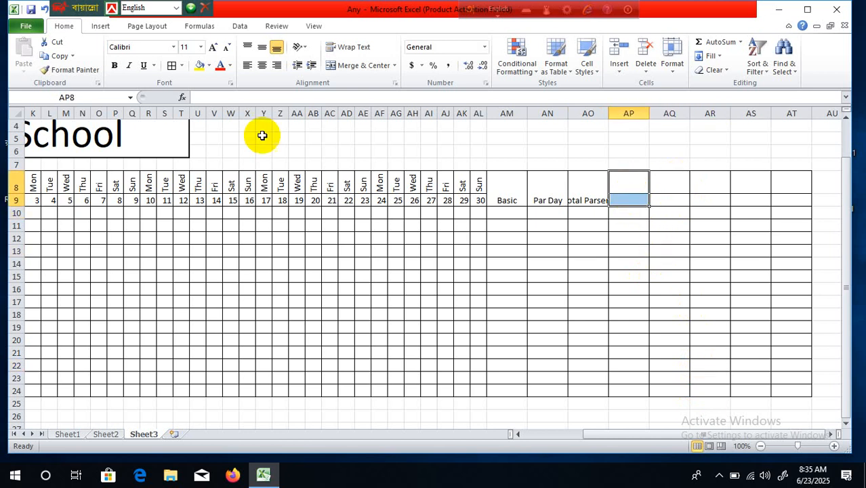
click(338, 66)
click(622, 194)
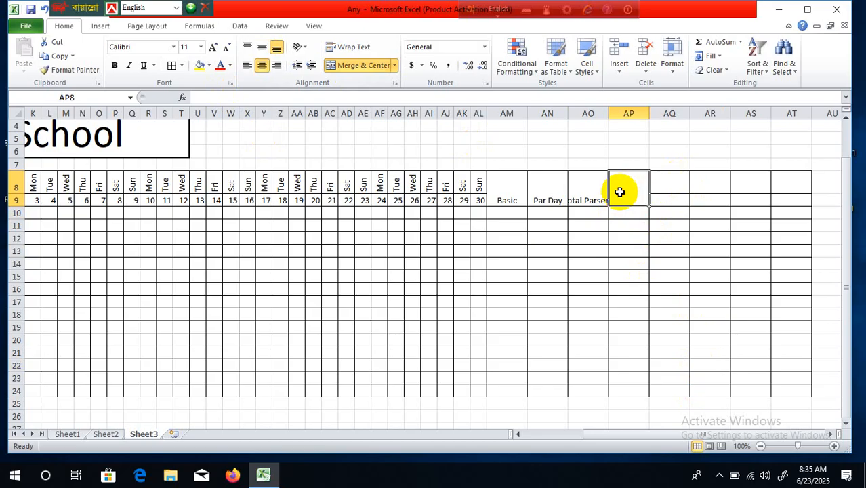
text(T)
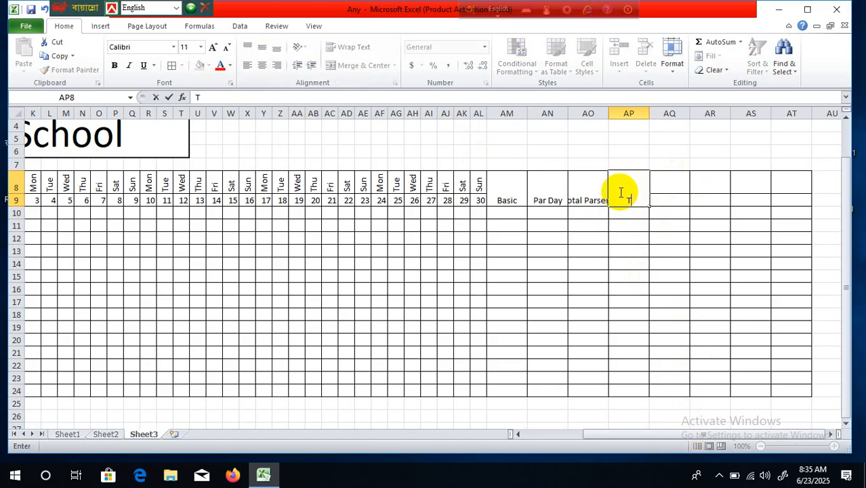
text(otal absent)
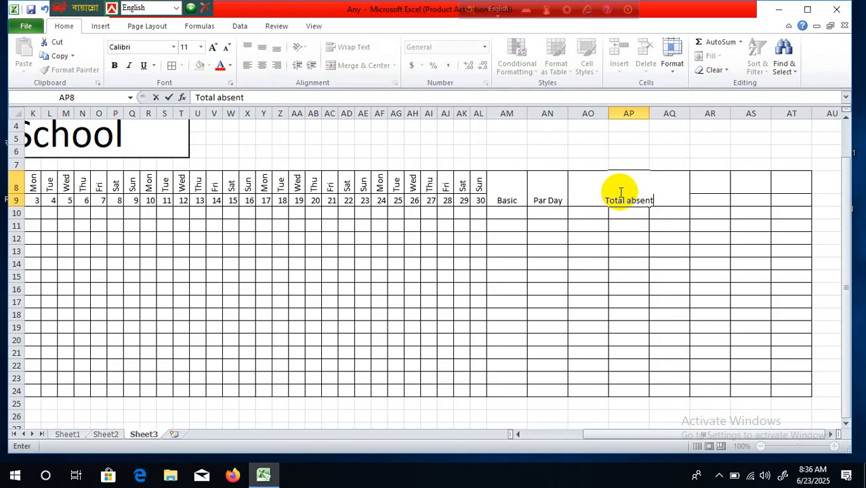
click(702, 218)
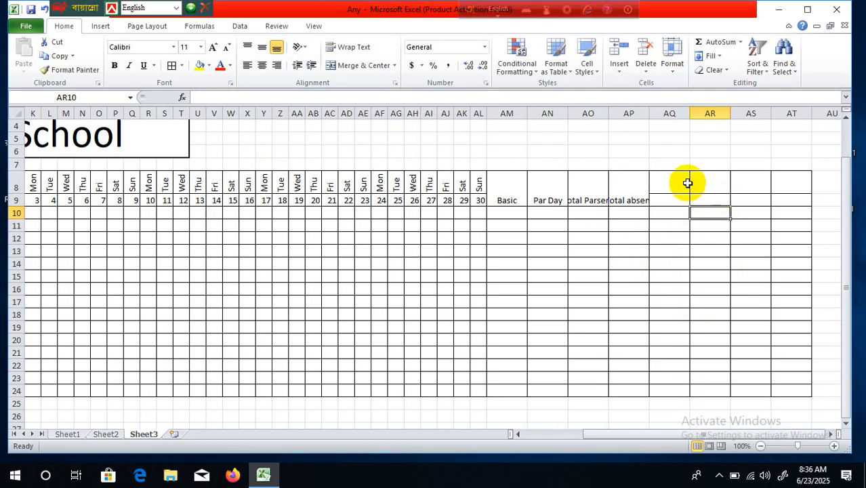
- Merge and center AQ8:AQ9 and enter the header Off Day
drag(673, 180, 677, 199)
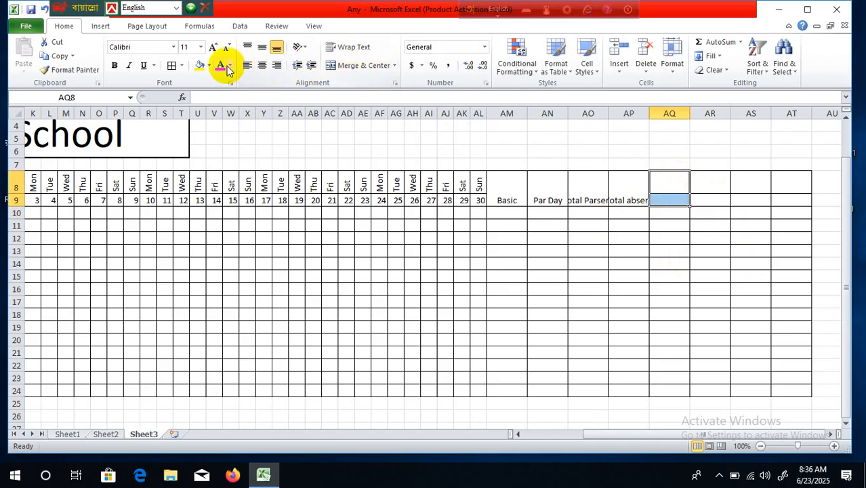
click(362, 66)
click(735, 339)
click(673, 190)
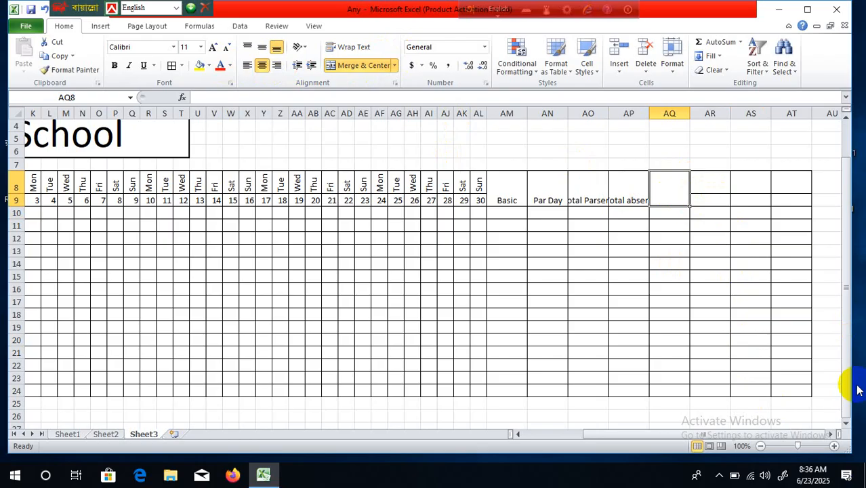
text(Off)
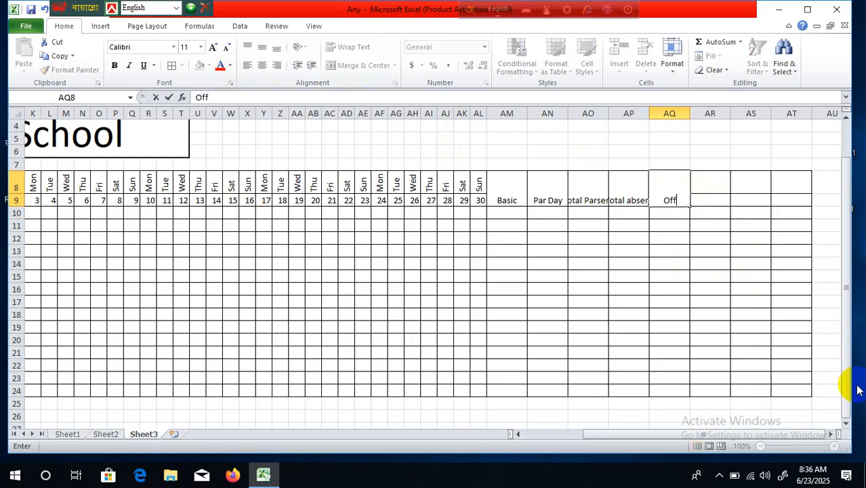
text( Day)
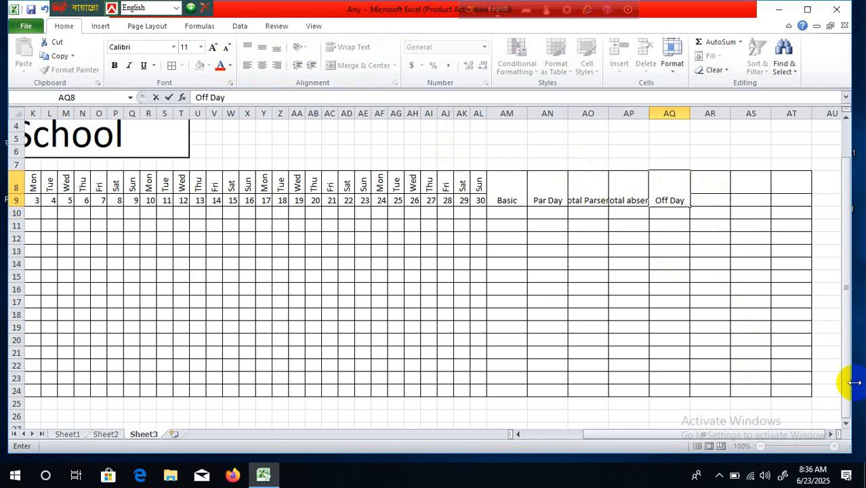
click(824, 387)
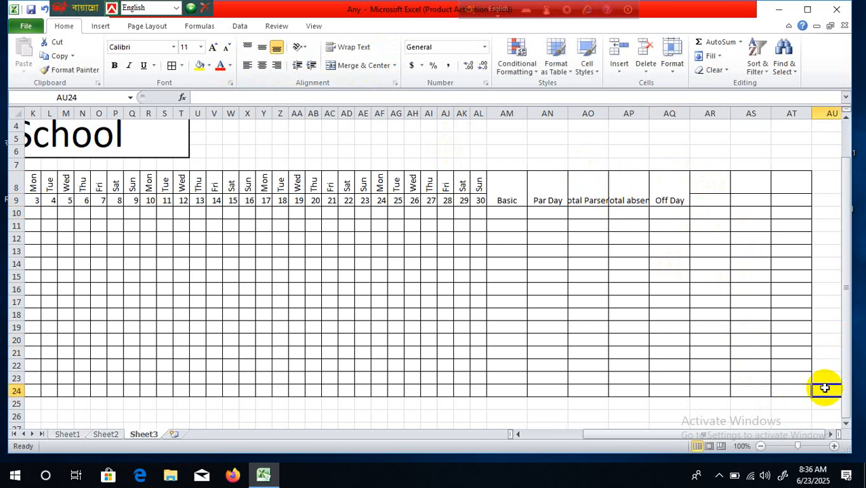
- Merge and center AR8:AR9 and enter the header Total Paid
drag(702, 183, 704, 204)
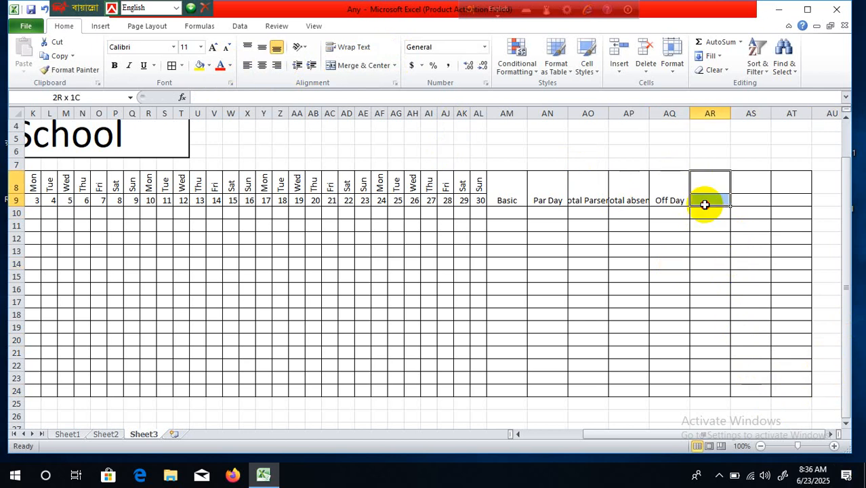
click(379, 65)
click(680, 274)
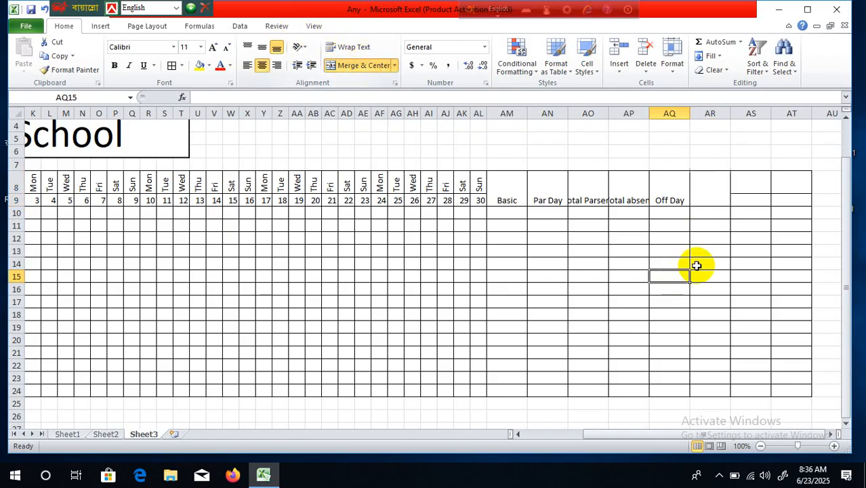
click(698, 195)
text(Total)
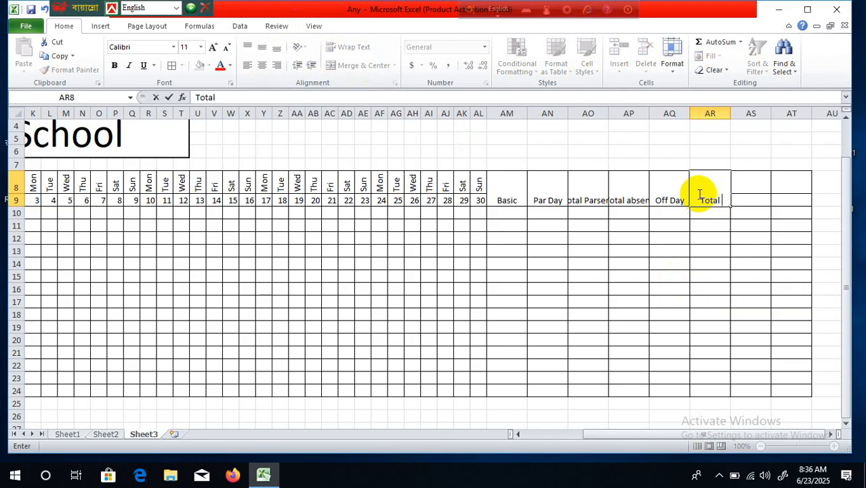
text( Paid)
click(750, 402)
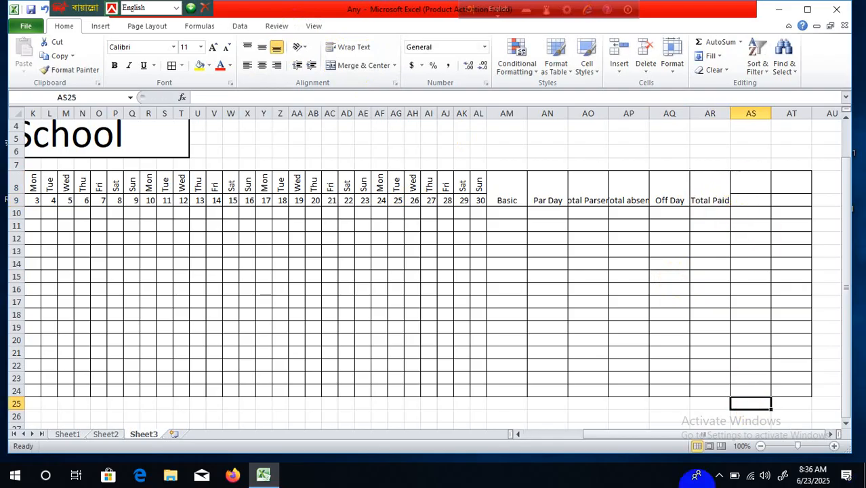
- Merge and center AS8:AS9 and enter the header Total Paid Salary
drag(754, 193, 754, 201)
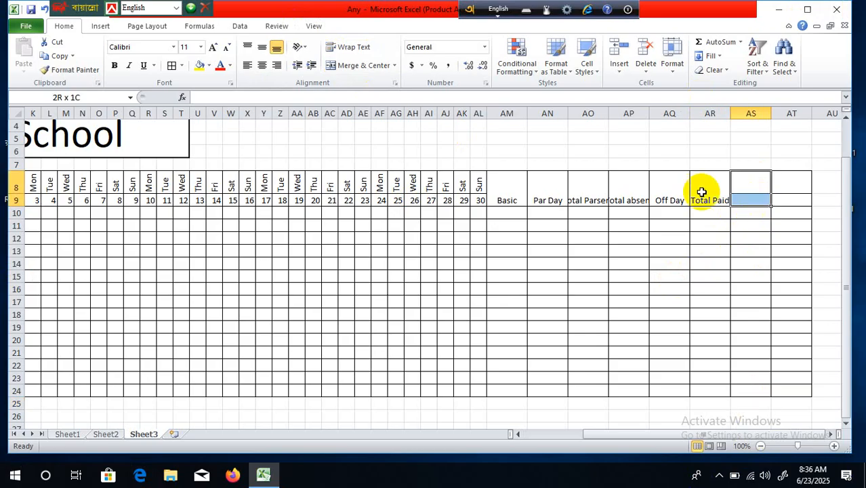
click(359, 65)
click(750, 301)
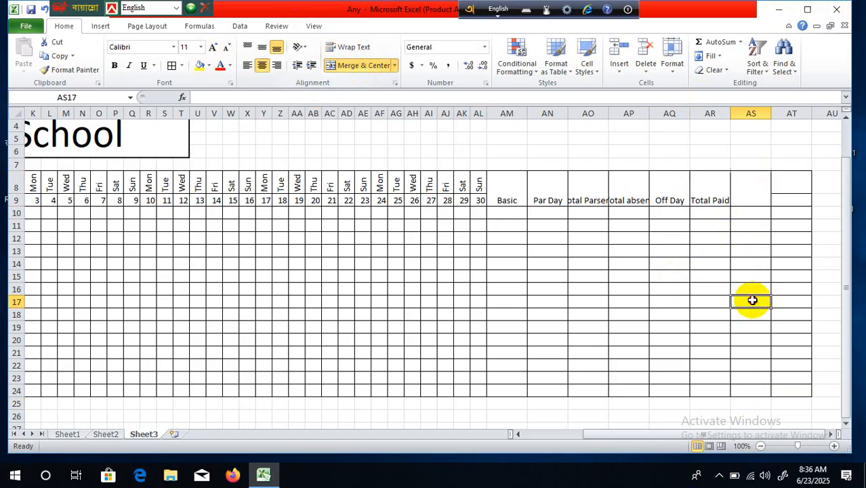
click(755, 198)
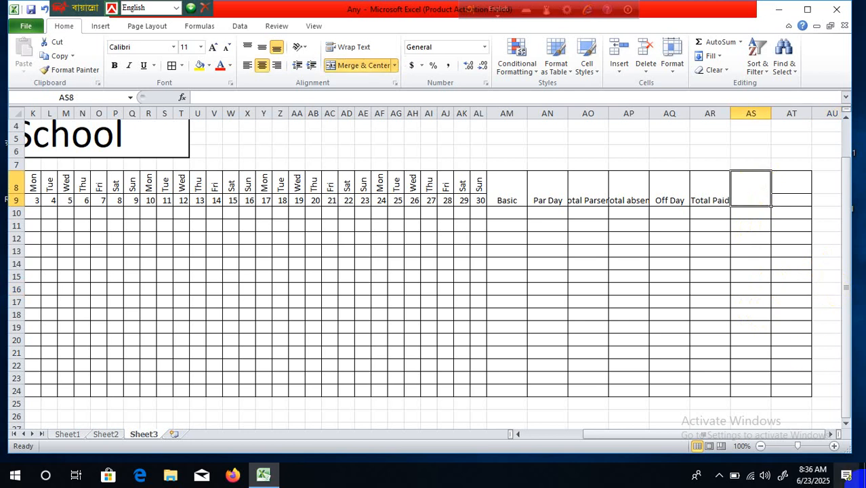
text(Total)
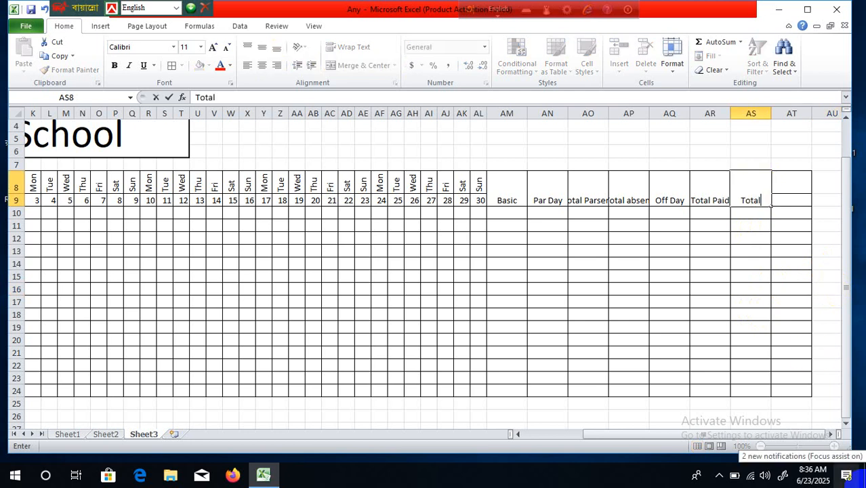
text( Paid Sa)
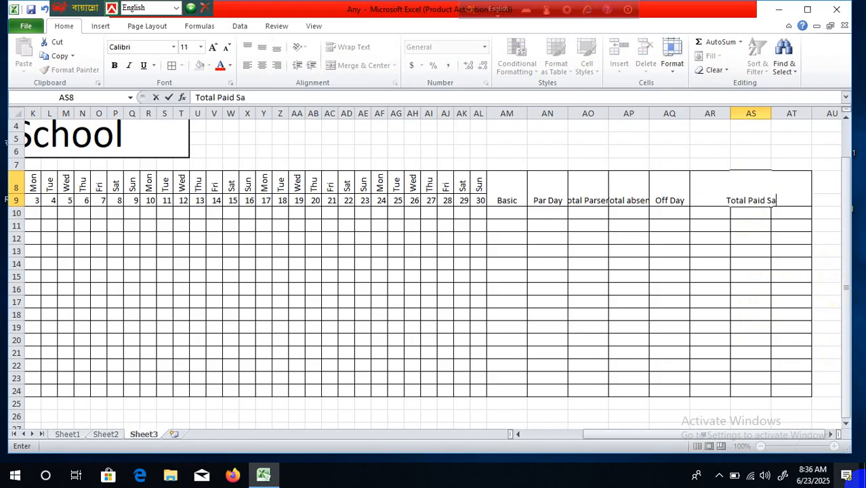
text(lary)
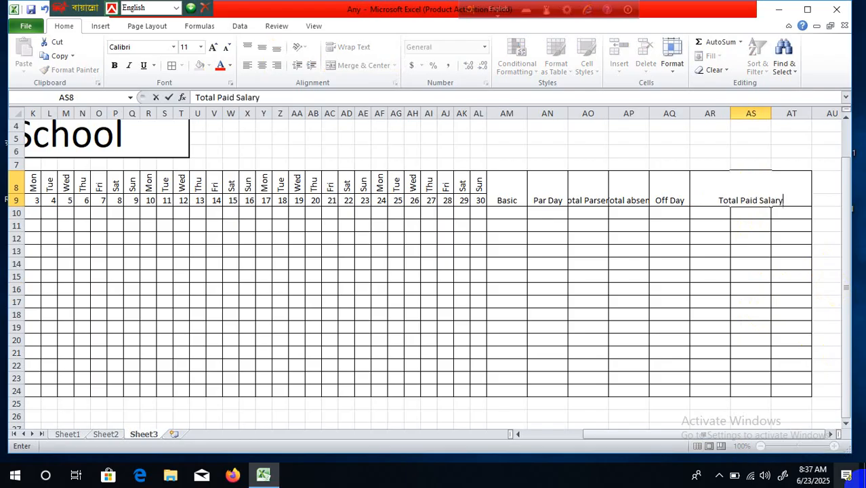
click(789, 288)
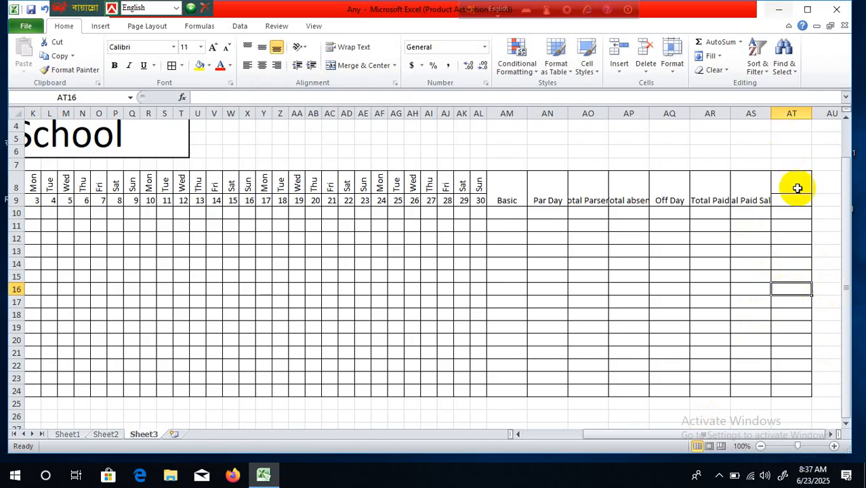
- Merge and center AT8:AT9 and enter the header H-Rant
click(829, 434)
click(829, 434)
click(829, 435)
click(829, 434)
click(829, 434)
click(830, 434)
click(830, 434)
click(723, 251)
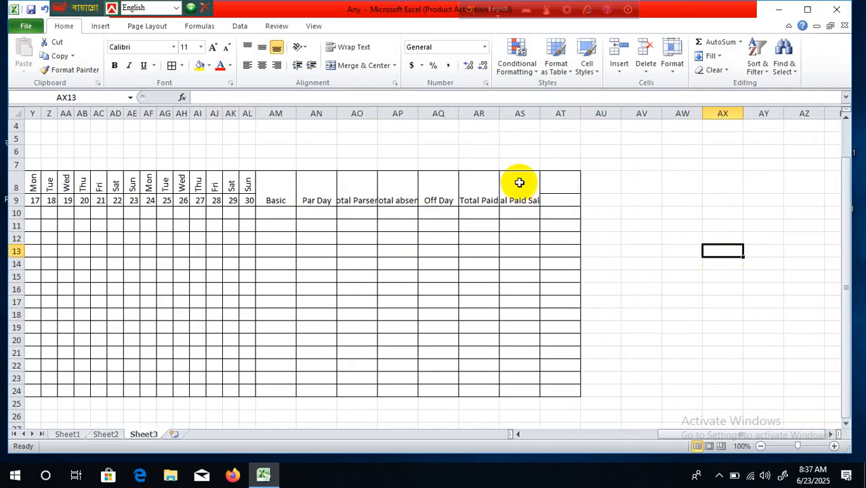
drag(555, 184, 559, 199)
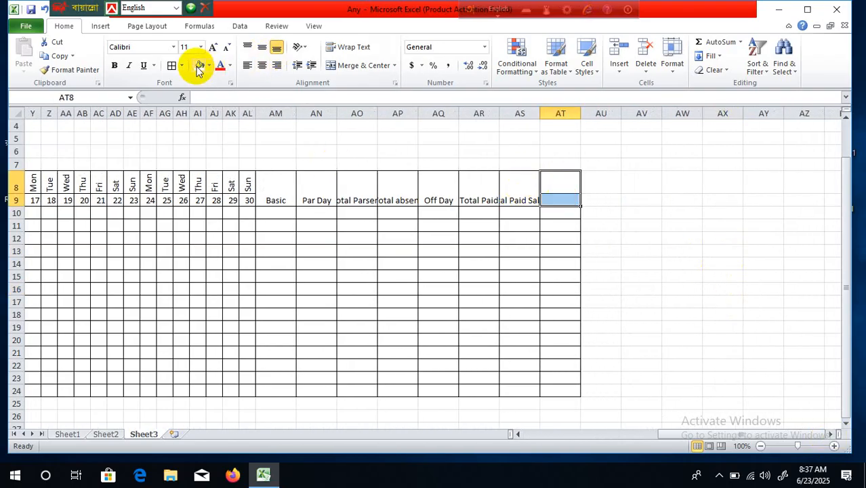
click(358, 65)
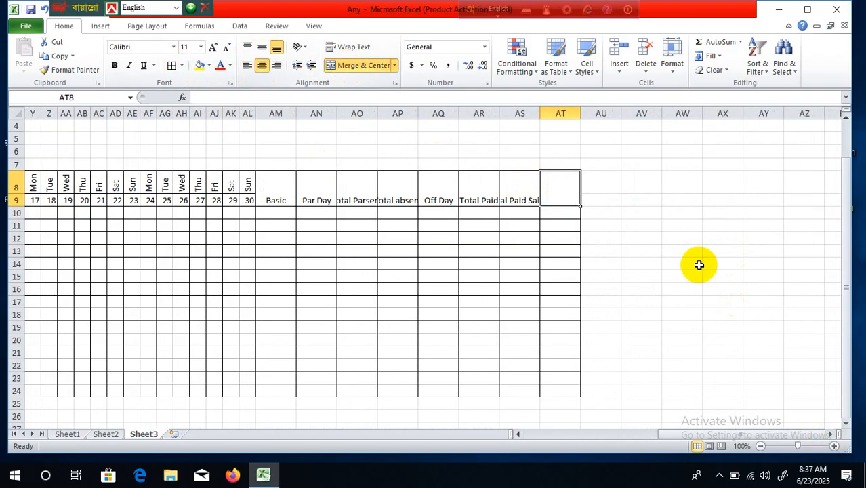
click(693, 264)
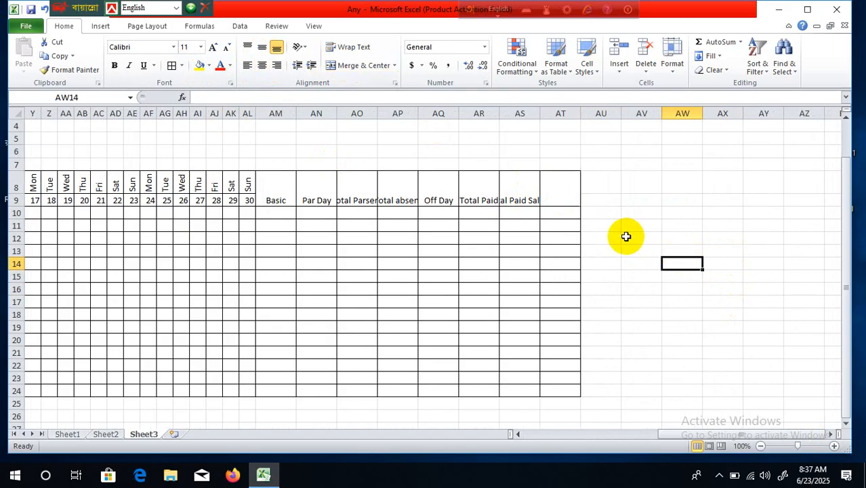
click(554, 200)
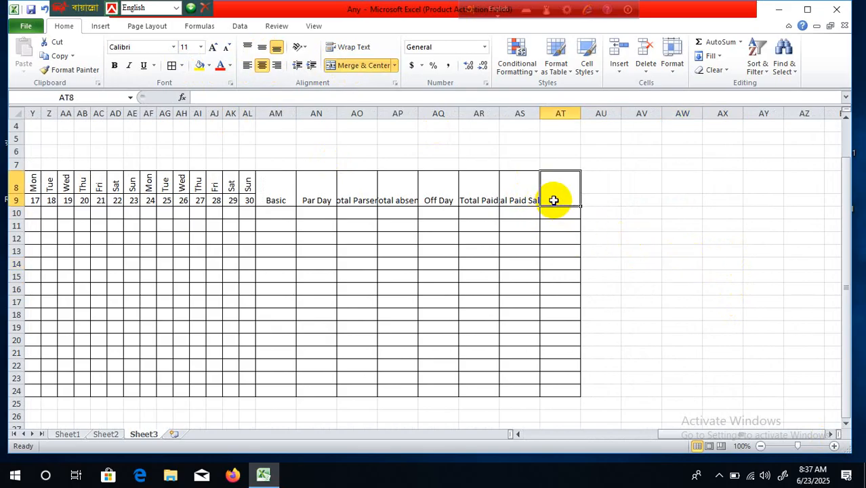
text(H)
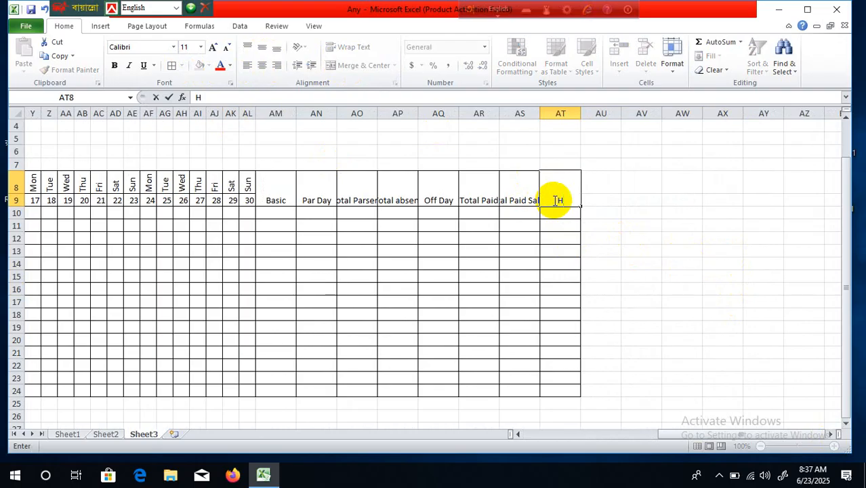
text(-Rant)
click(719, 250)
- Merge and center AU8:AU9 and enter the header M-Cost
drag(609, 177, 608, 202)
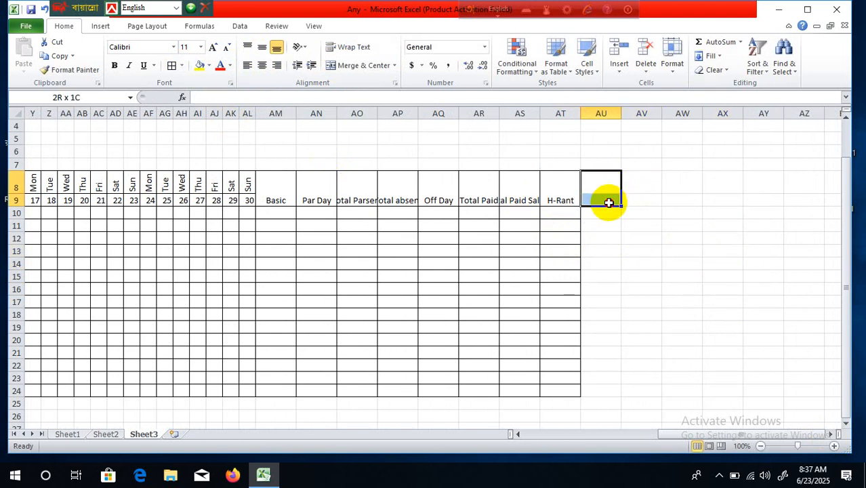
click(371, 66)
click(682, 276)
click(597, 193)
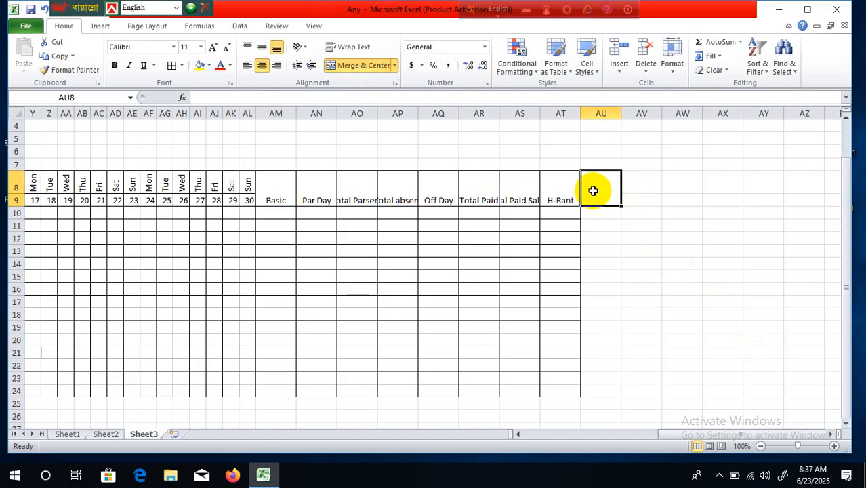
text(M-Cost)
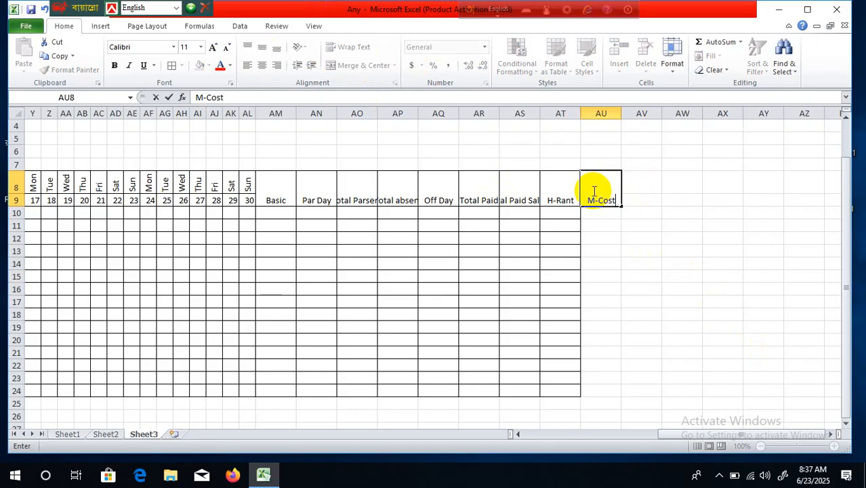
click(681, 267)
- Merge and center AV8:AV9 and enter the header Growss
drag(648, 189, 649, 200)
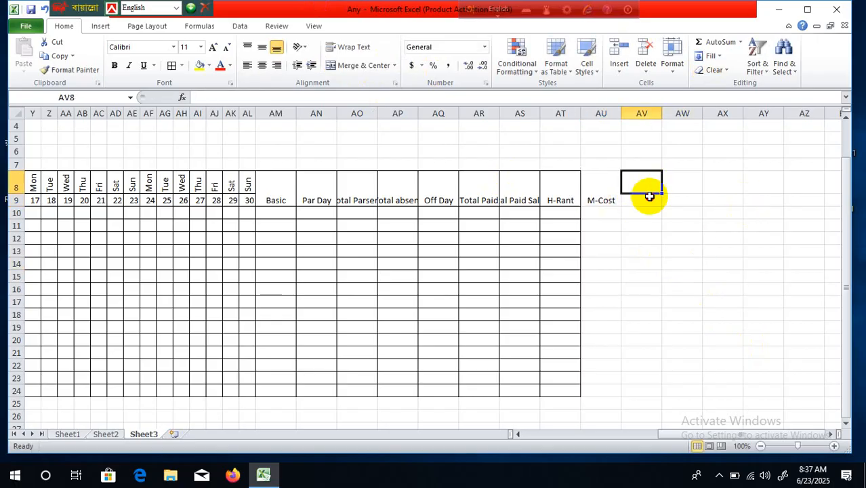
click(345, 68)
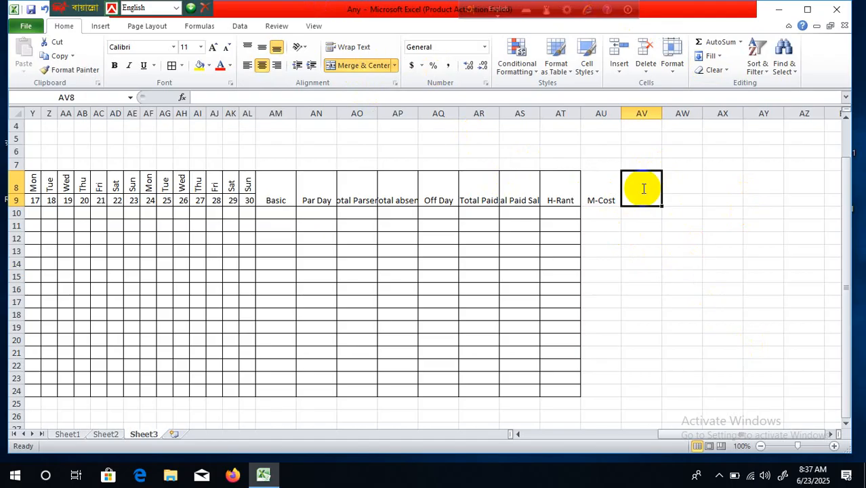
text(Gr)
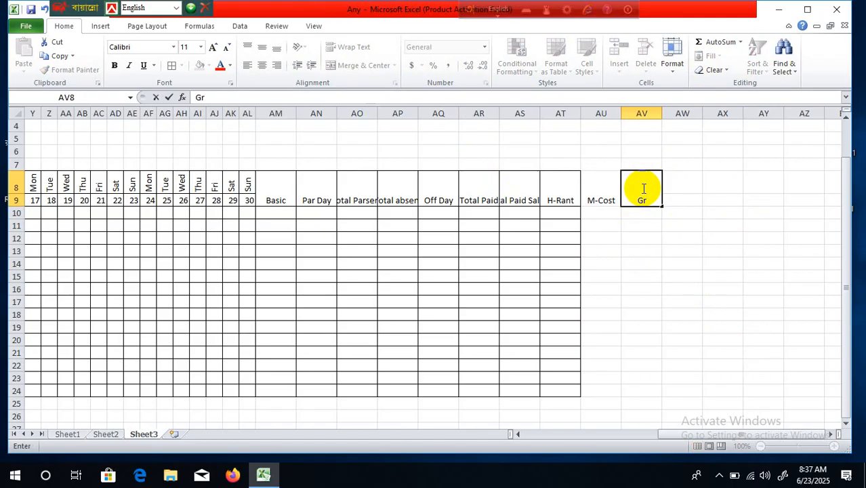
text(owss)
click(741, 339)
- Merge and center AW8:AW9 and enter the header PF
drag(689, 180, 684, 197)
click(355, 65)
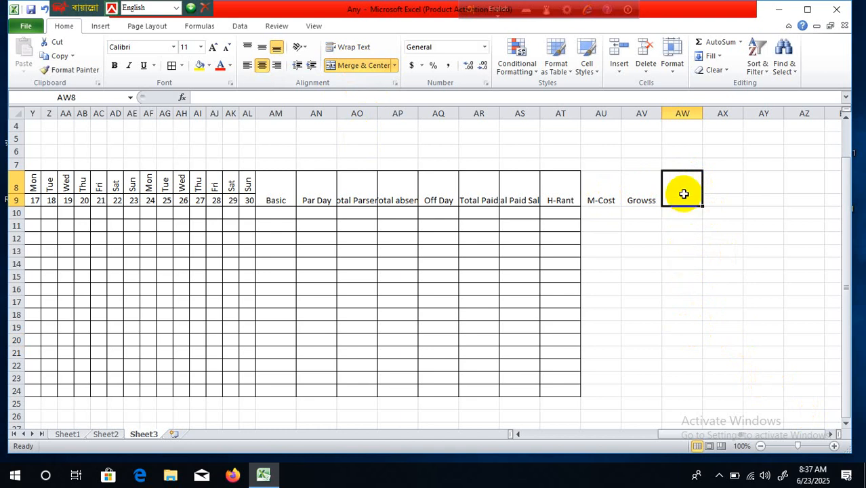
text(PF)
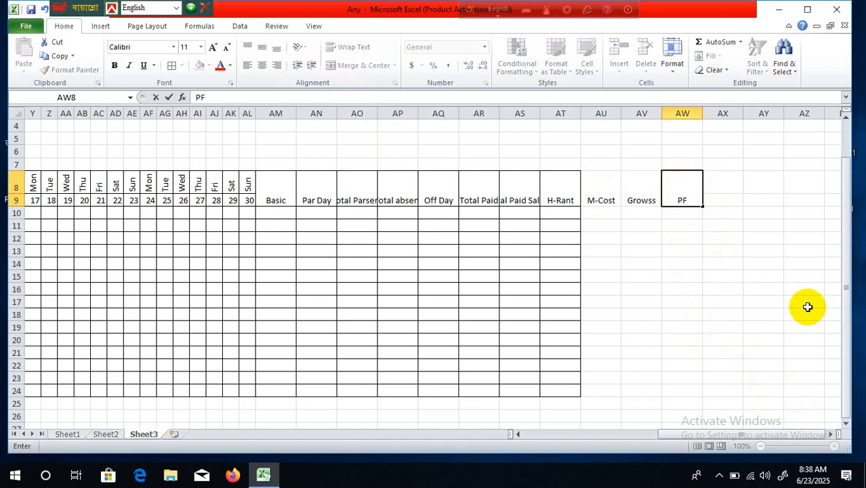
click(756, 265)
- Merge and center AX8:AX9 and enter the header In Hand Cash
click(718, 188)
drag(718, 188, 719, 201)
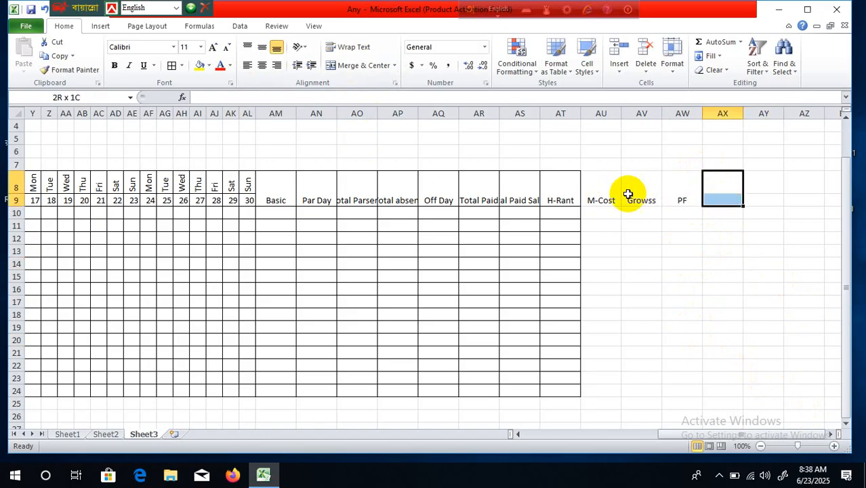
click(370, 66)
click(678, 276)
click(720, 190)
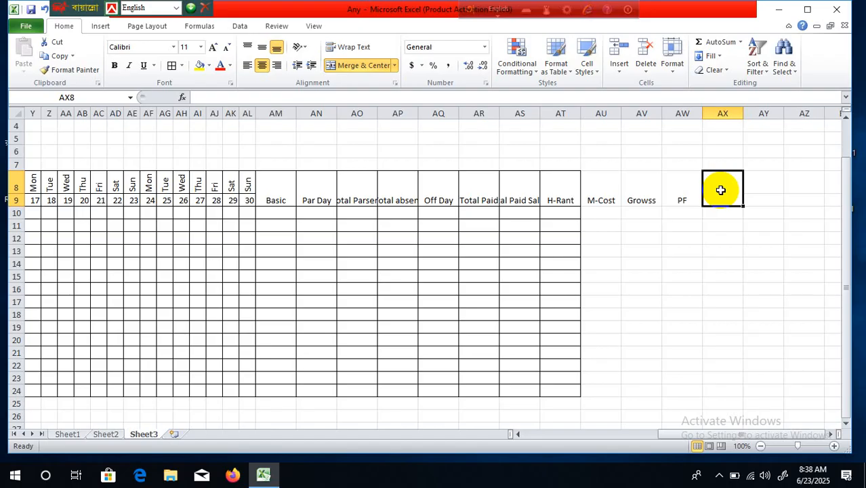
text(In Han)
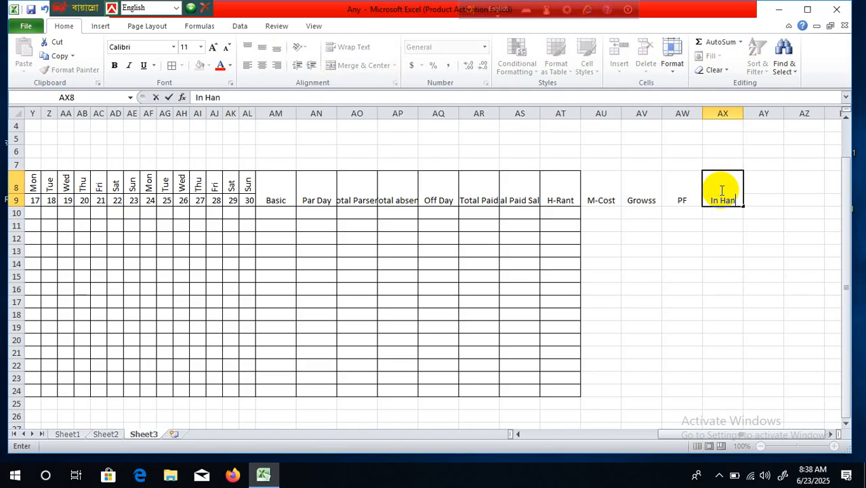
text(d Cash)
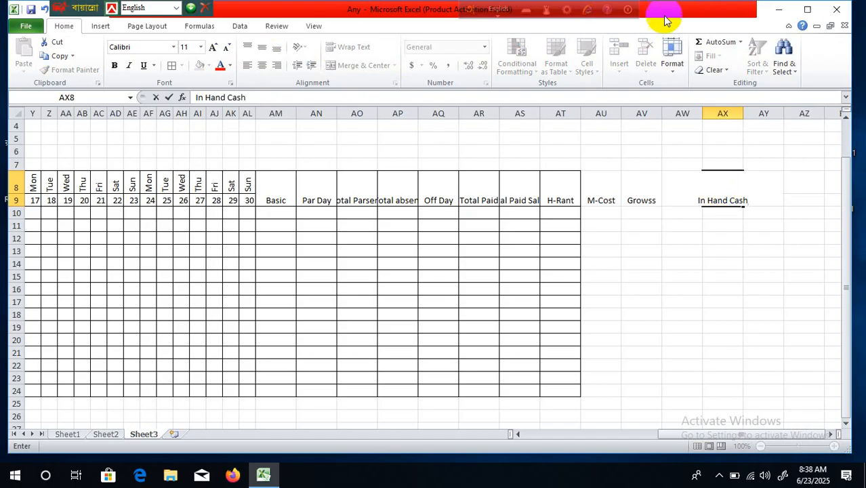
click(688, 378)
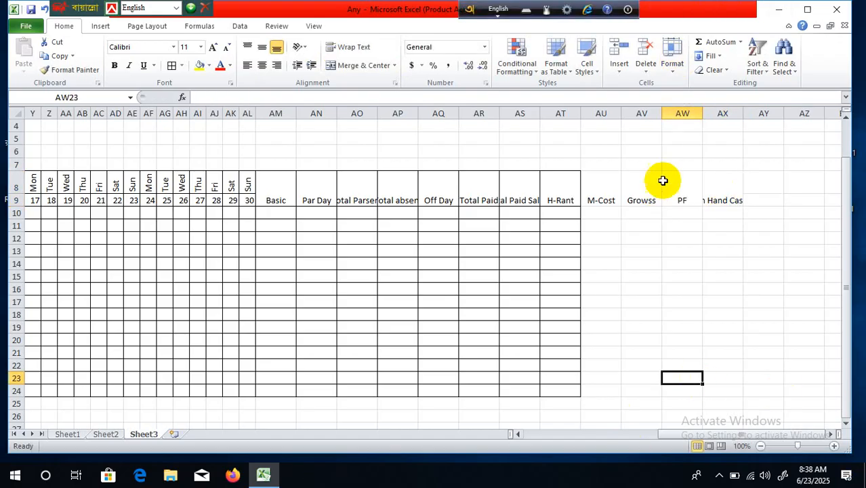
- Apply all borders to the added pay columns in AU8:AX24, from M-Cost through In Hand Cash
drag(590, 181, 715, 387)
click(173, 65)
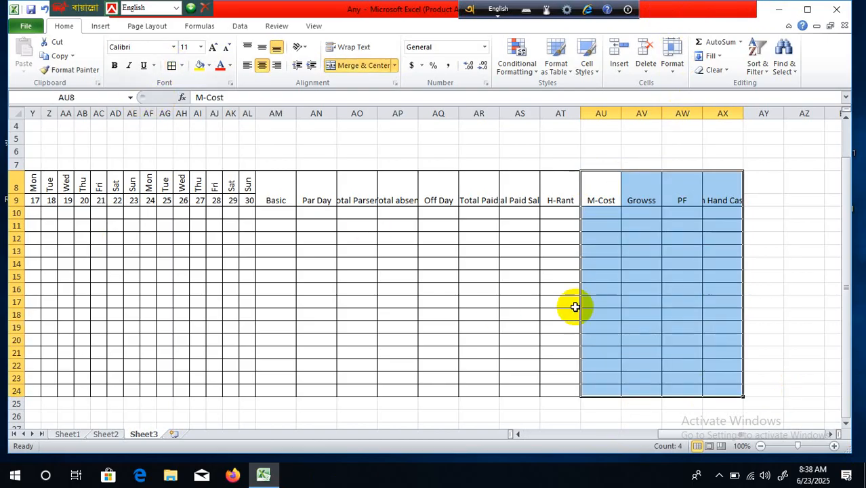
click(574, 305)
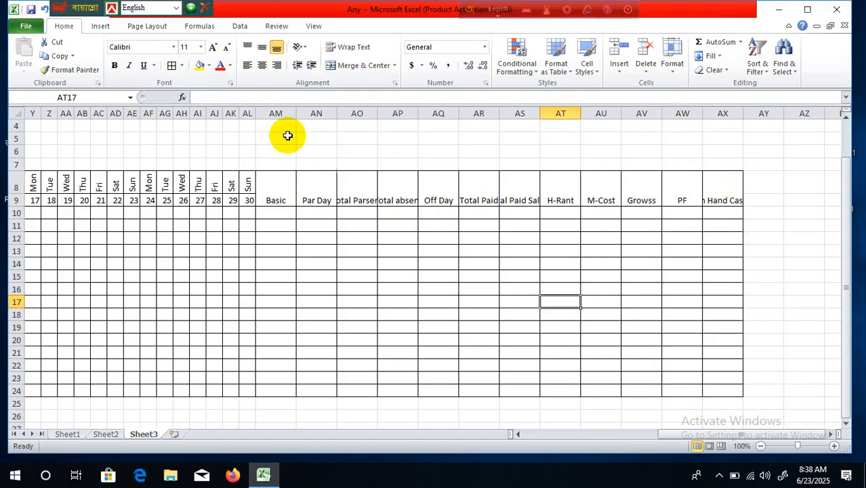
- Angle the header text in AM8:AX9, from Basic through In Hand Cash, counterclockwise
click(364, 225)
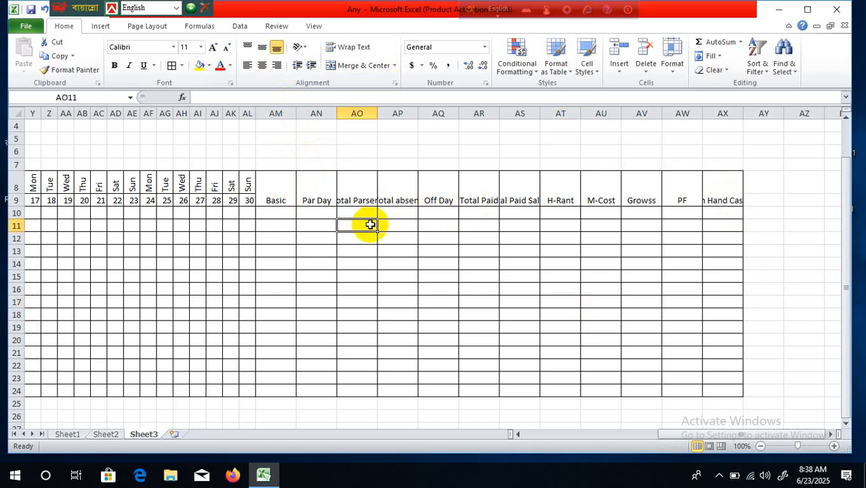
click(284, 188)
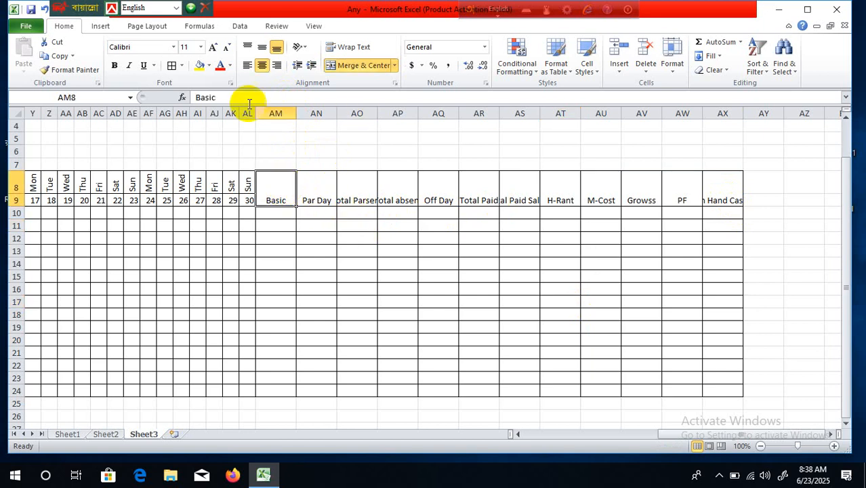
drag(288, 187, 724, 189)
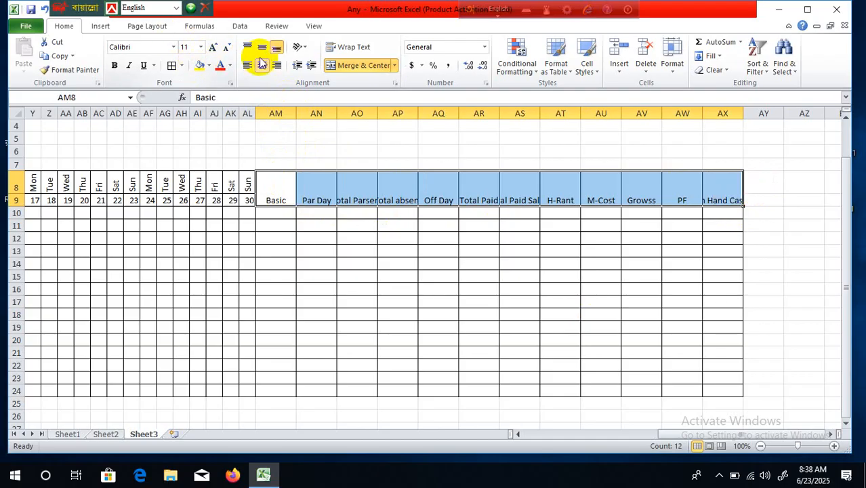
click(305, 49)
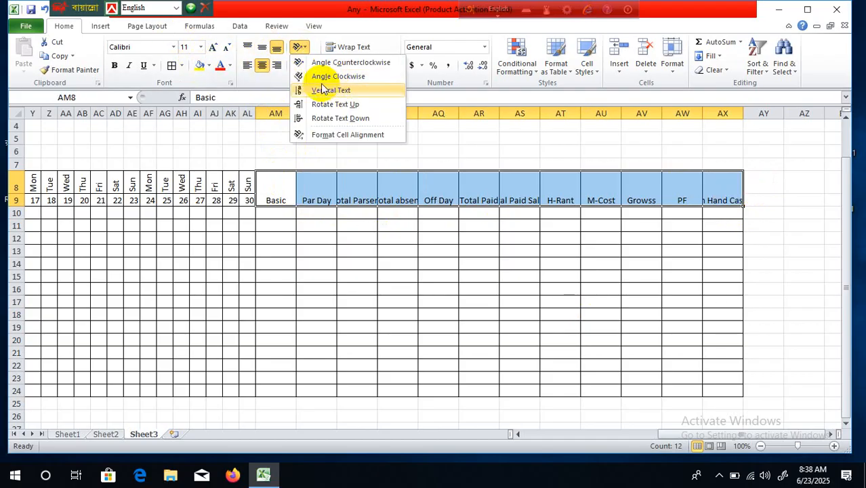
click(313, 62)
click(645, 326)
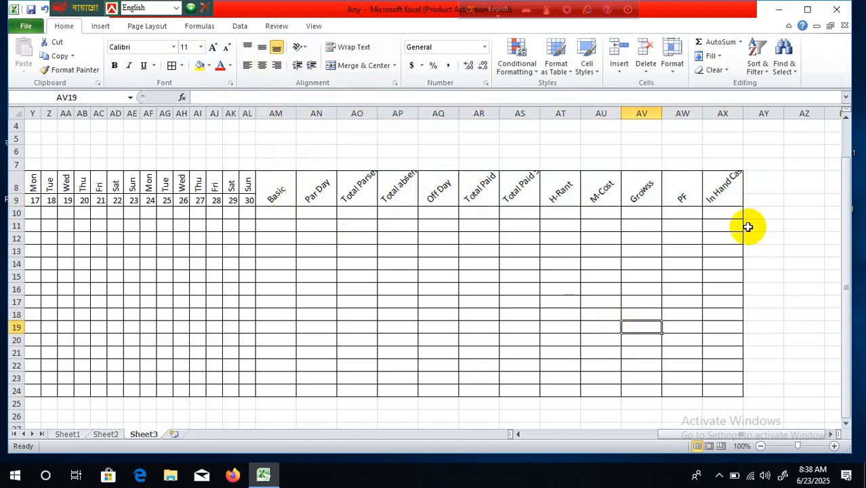
- Extend the merged and centered Global it School title across D2:AX6, up to the last pay column
drag(725, 437, 637, 432)
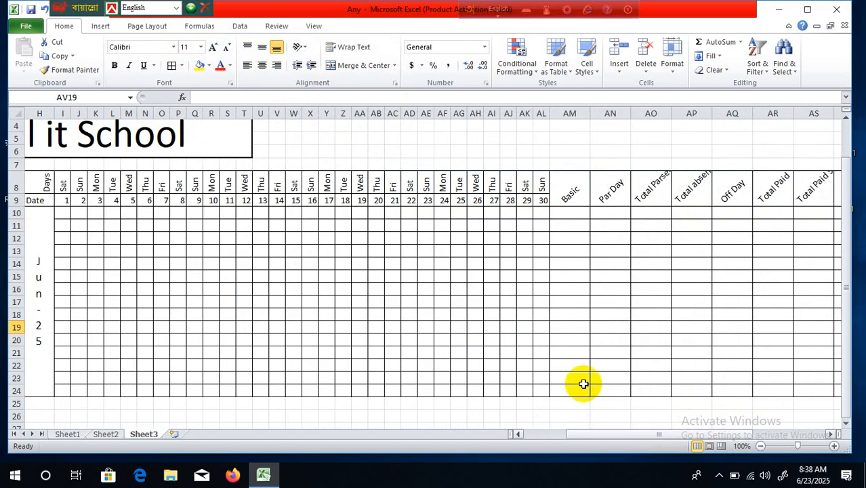
scroll(577, 378, up, 1)
drag(732, 434, 778, 440)
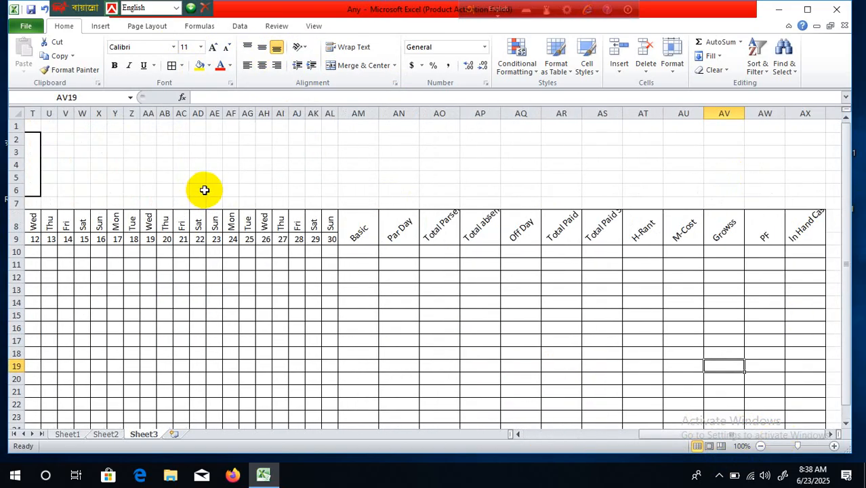
drag(31, 155, 795, 157)
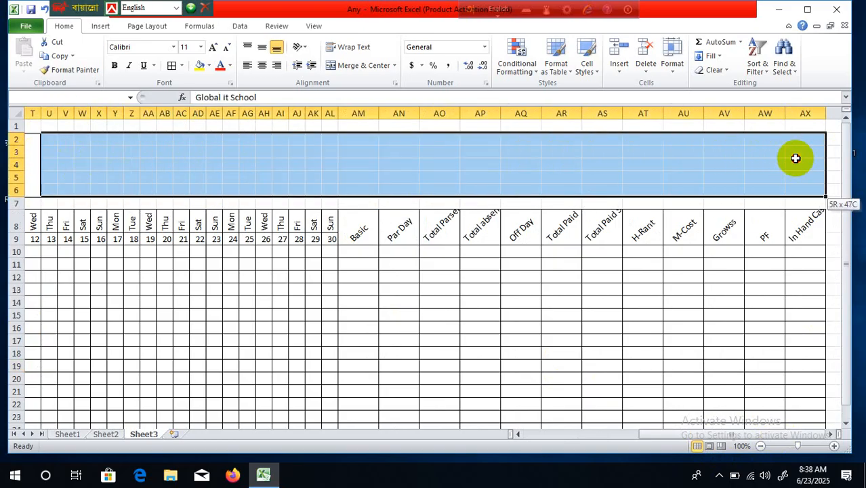
click(363, 65)
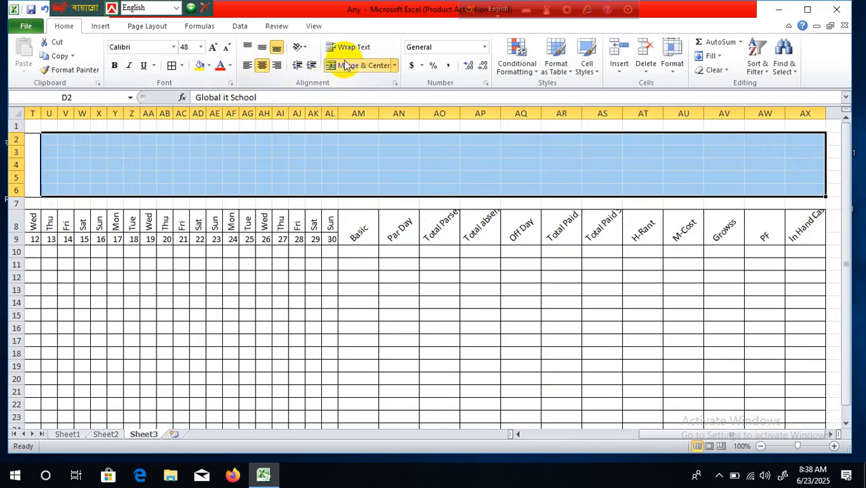
click(372, 69)
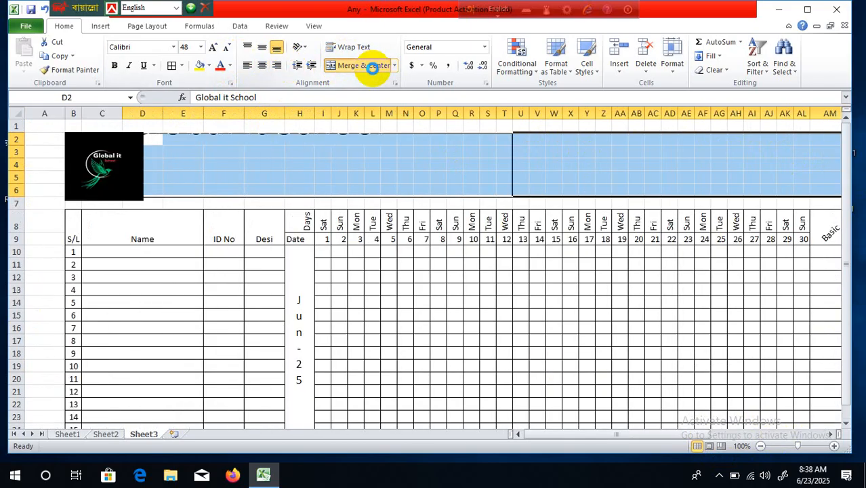
click(373, 69)
drag(649, 433, 795, 440)
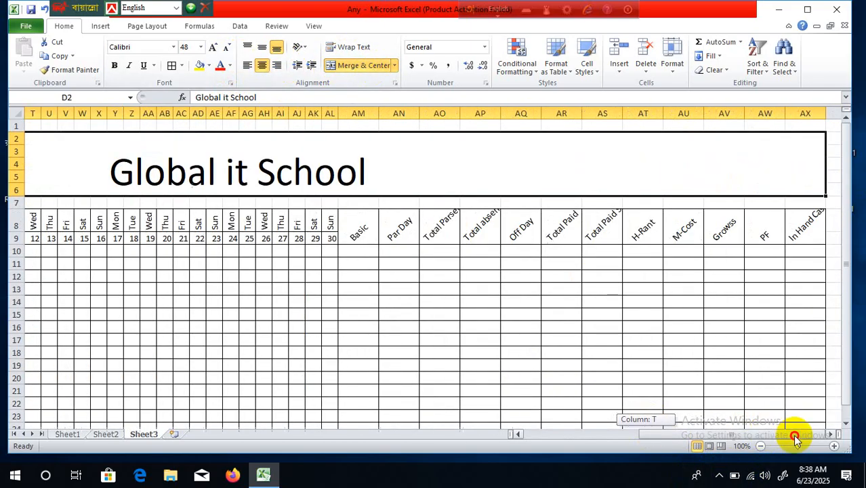
click(624, 341)
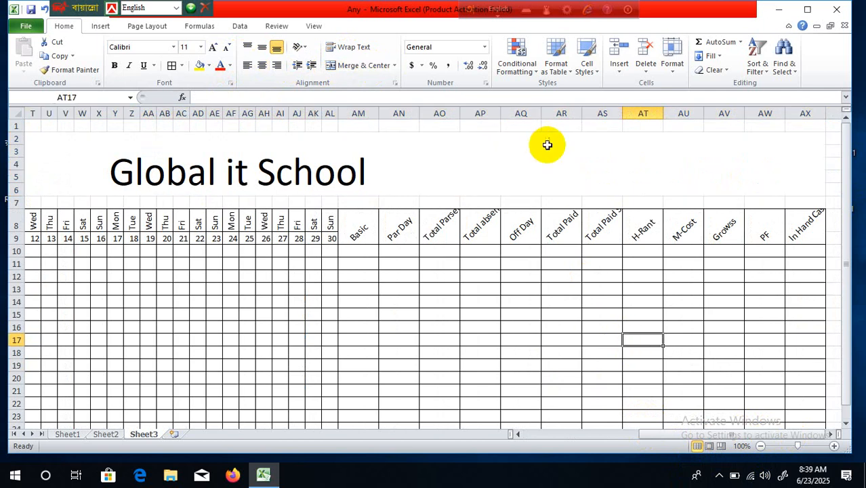
click(547, 145)
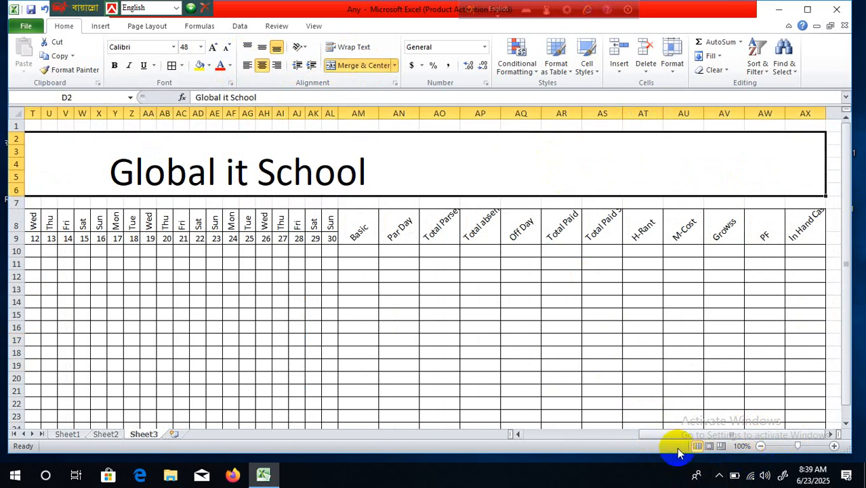
- Reduce the logo picture's height so its lower edge lines up with the bottom of row 6
drag(677, 438, 509, 447)
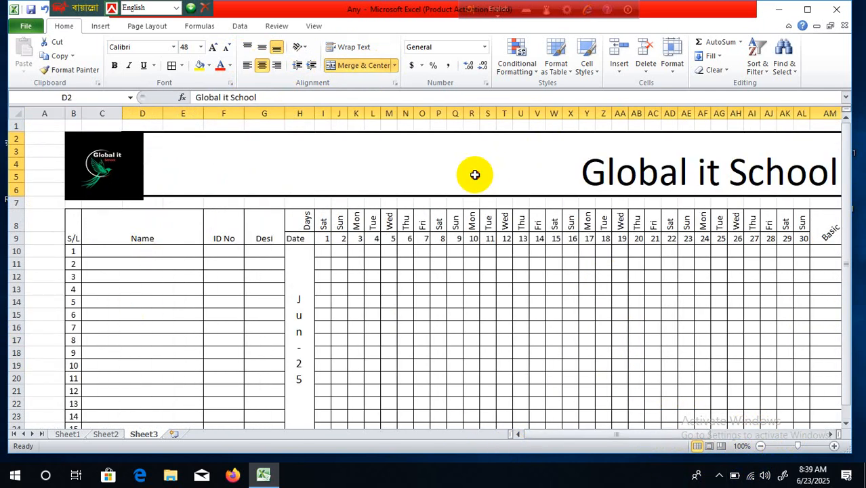
click(126, 177)
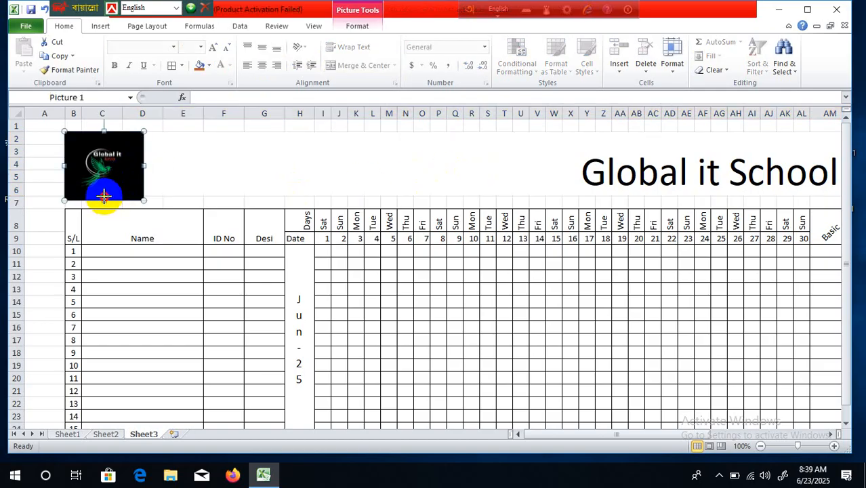
click(437, 313)
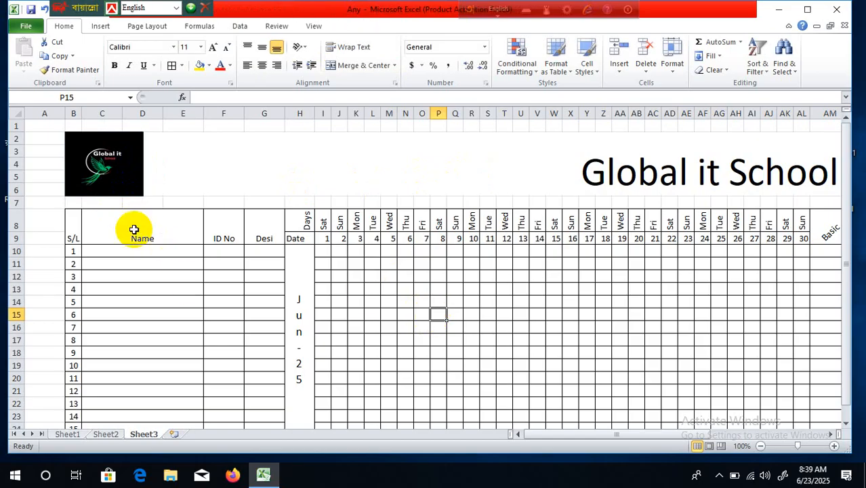
- Merge and center B7:AX7 beneath the title and fill the strip with bright green
drag(80, 203, 773, 201)
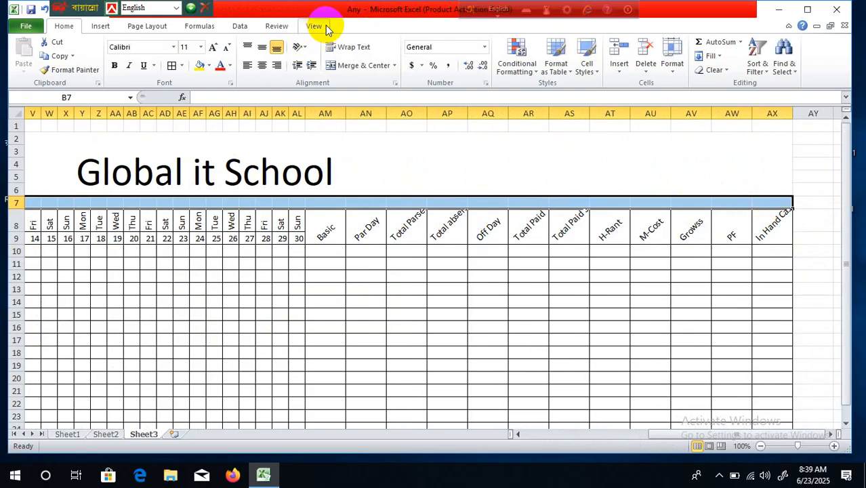
click(379, 72)
key(Return)
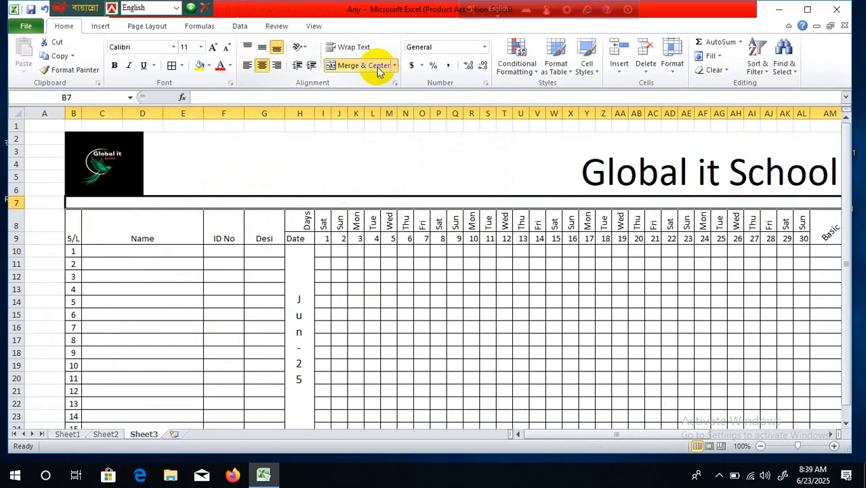
click(209, 66)
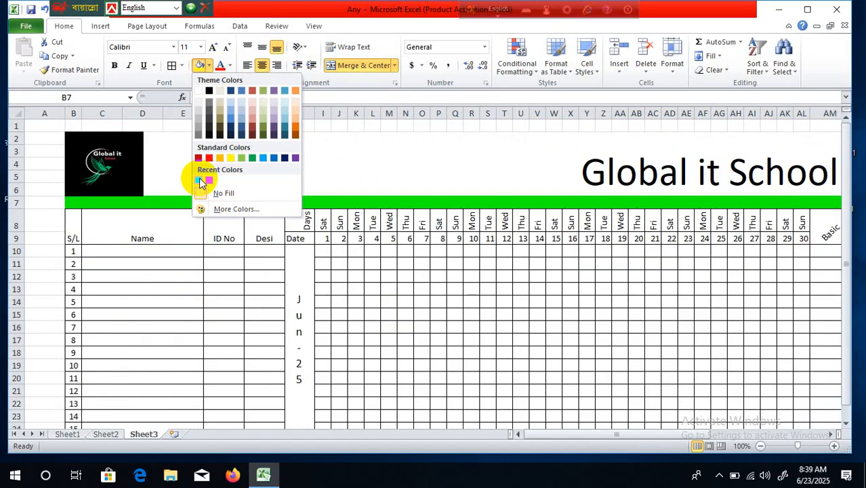
click(199, 179)
click(469, 328)
scroll(578, 288, down, 2)
scroll(578, 288, up, 2)
- Fill the merged Global it School title cell with pink from the standard color palette
click(261, 157)
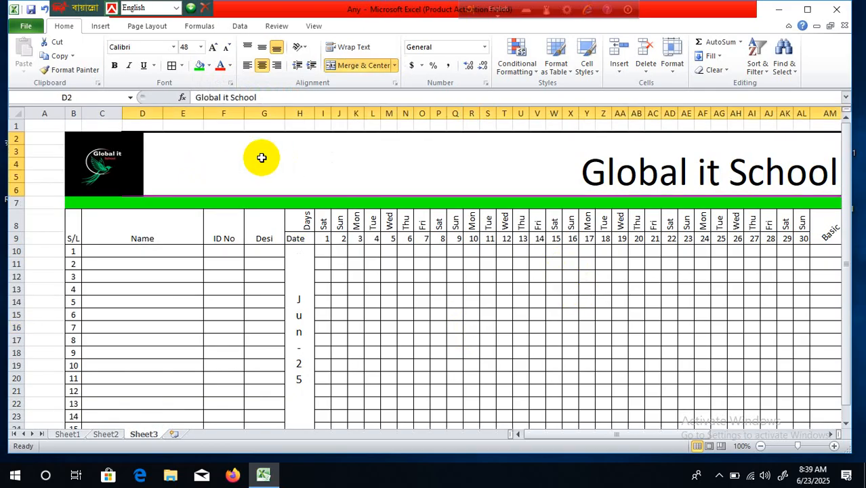
click(208, 68)
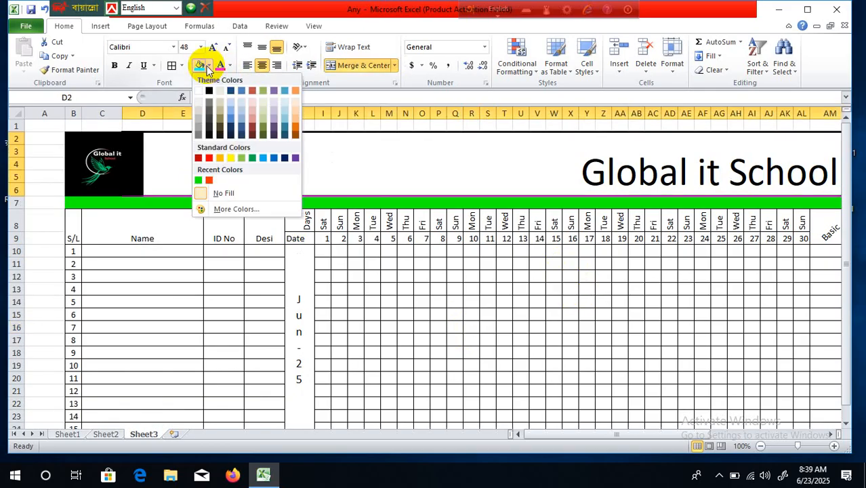
click(232, 209)
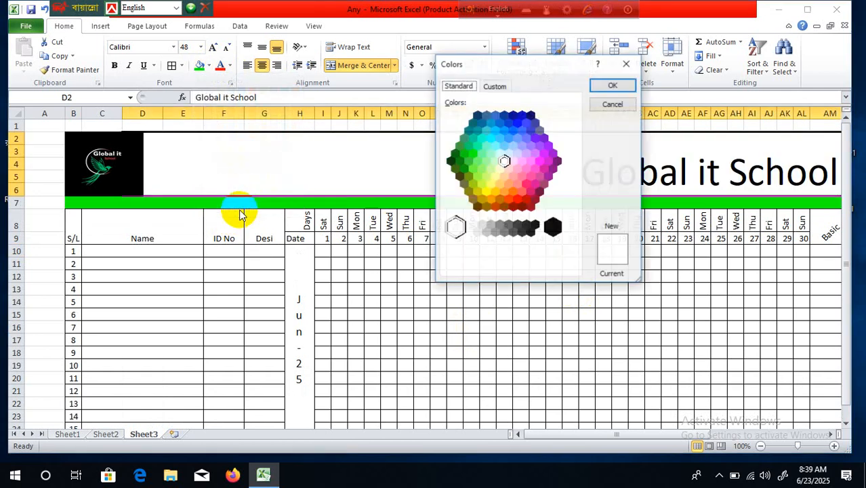
click(486, 148)
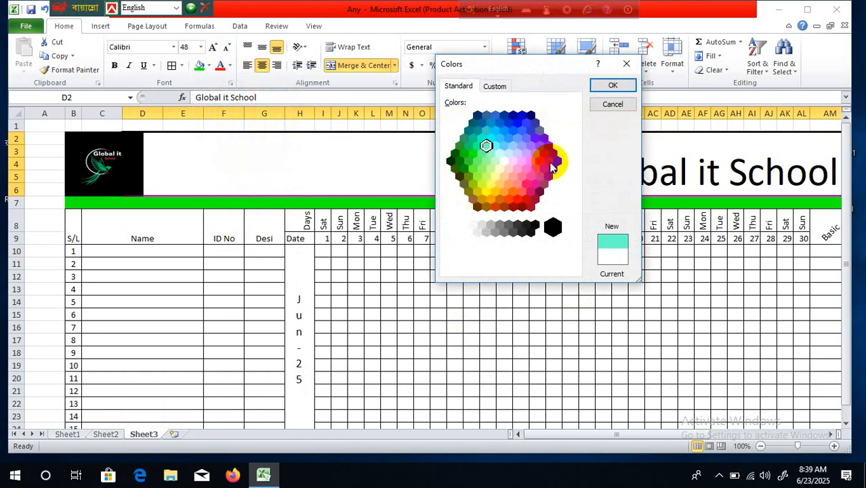
click(529, 170)
click(613, 85)
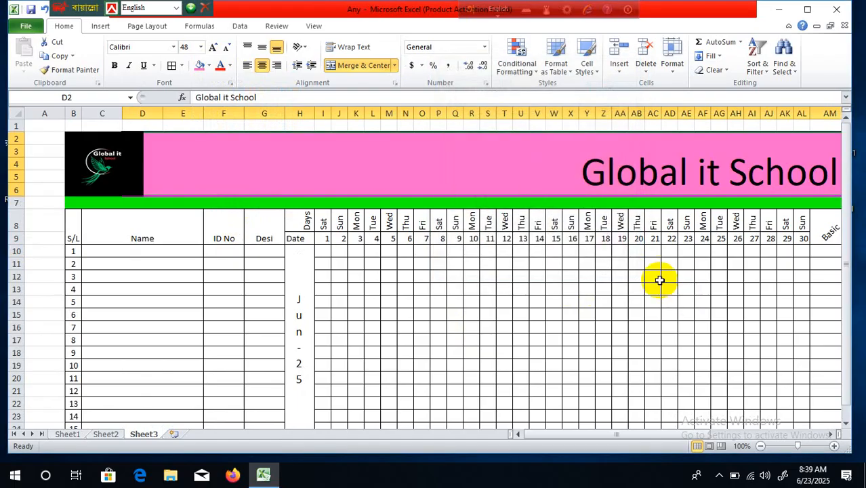
click(651, 273)
- Apply a thick box border around the merged Global it School title cell
click(529, 167)
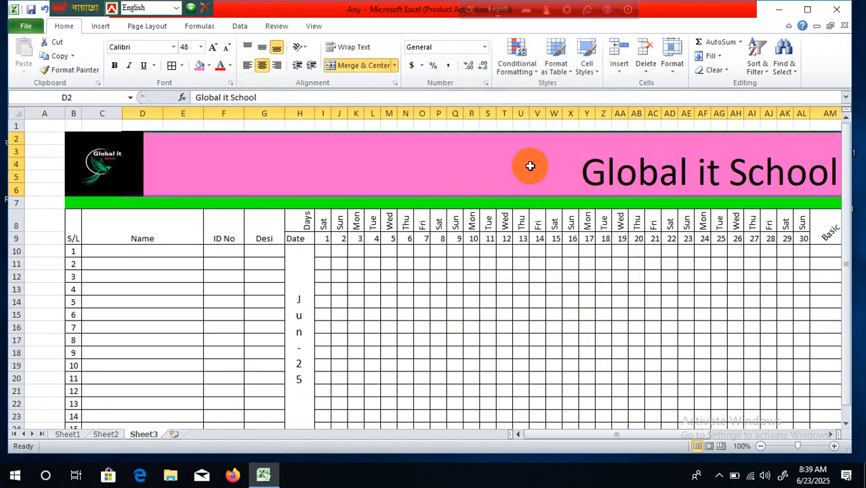
click(181, 65)
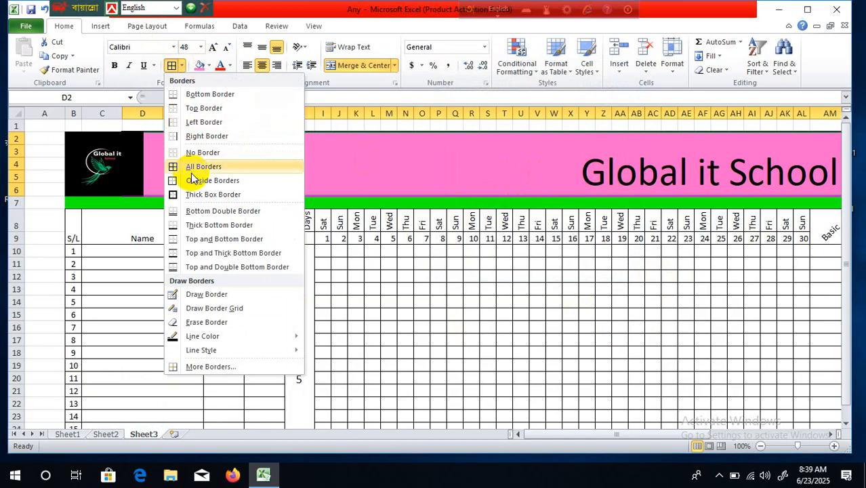
click(199, 194)
click(688, 315)
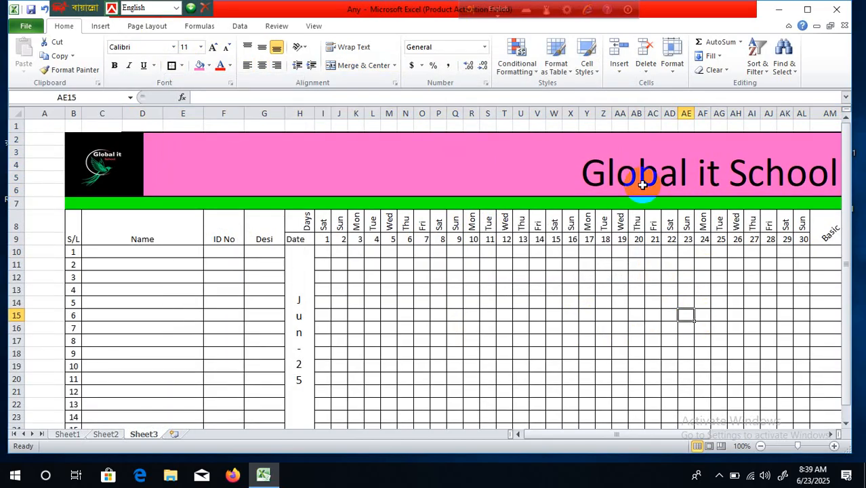
- Change the Global it School title's font to Algerian
click(598, 167)
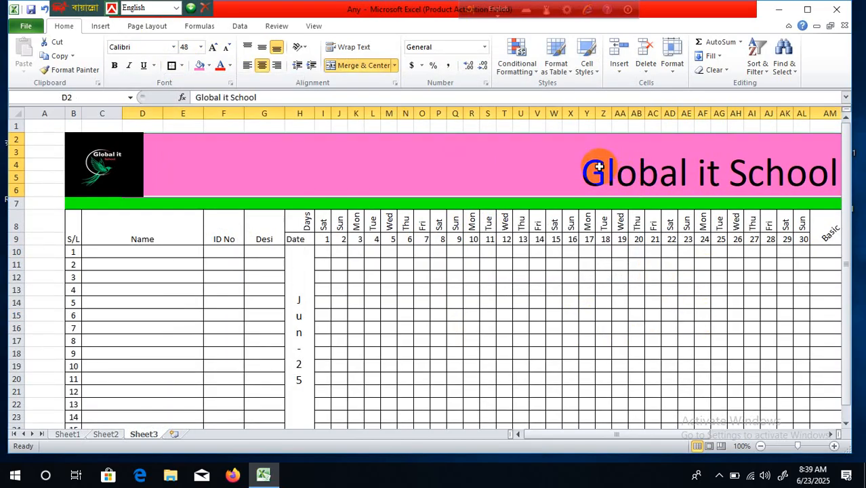
click(174, 46)
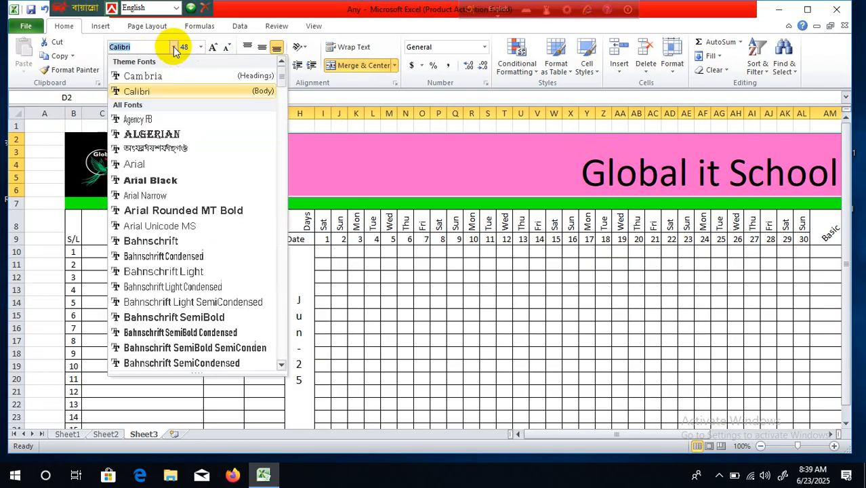
click(170, 128)
click(614, 325)
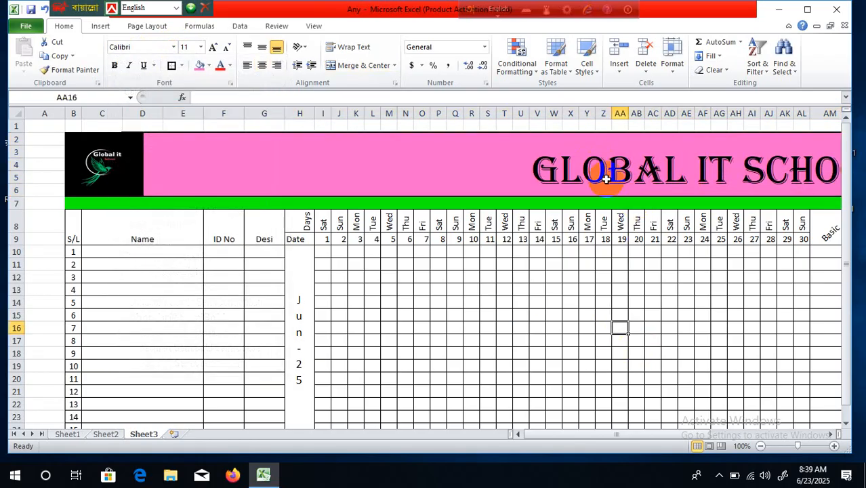
- Set the Global it School title text to bright green and make it bold
click(542, 170)
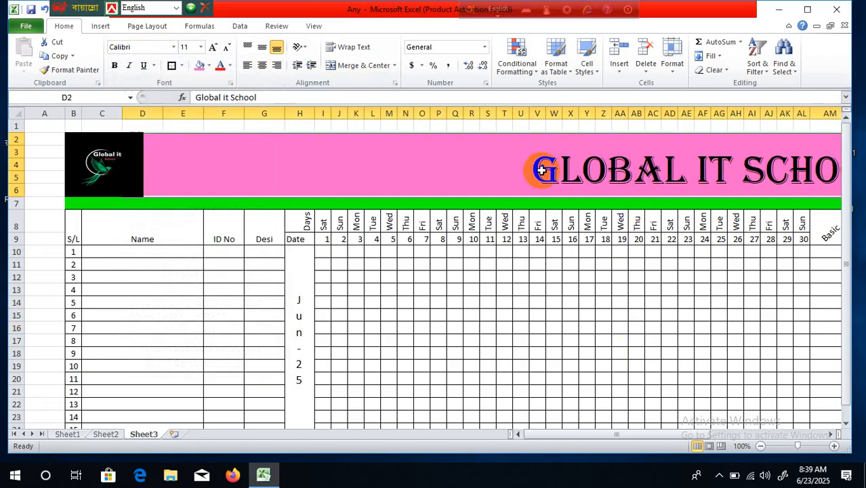
click(229, 66)
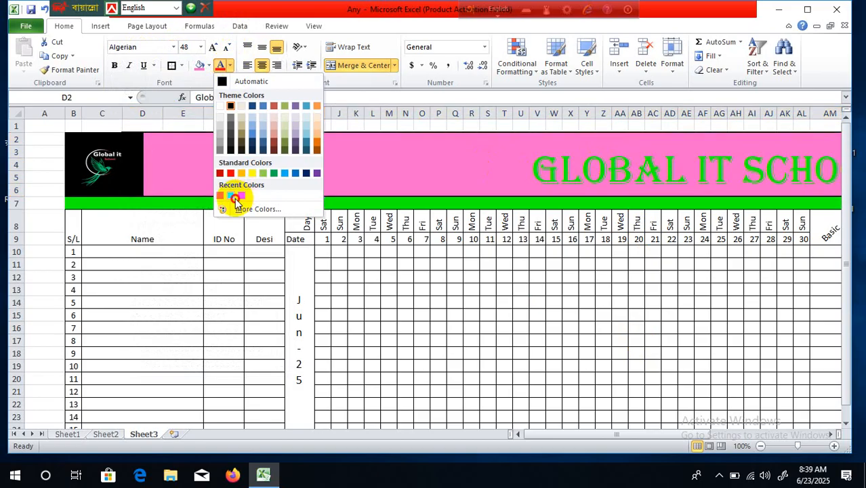
click(234, 197)
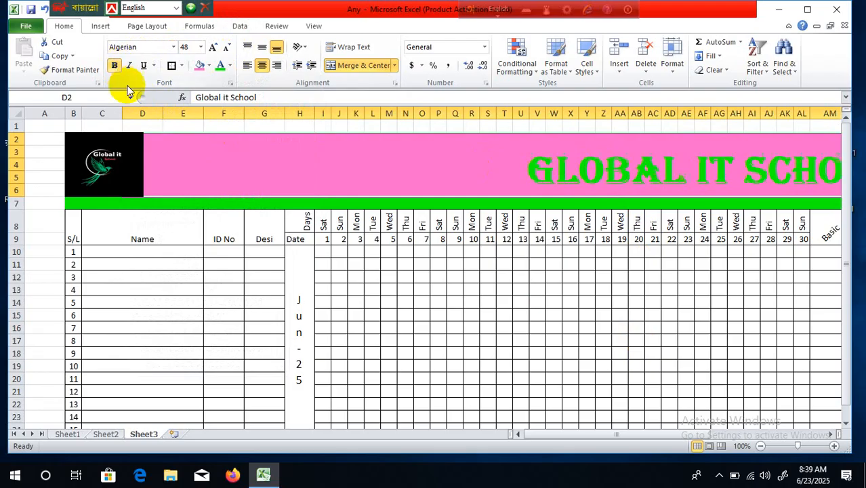
click(554, 327)
mouse_move(606, 435)
mouse_down()
mouse_move(855, 437)
mouse_move(596, 437)
mouse_up()
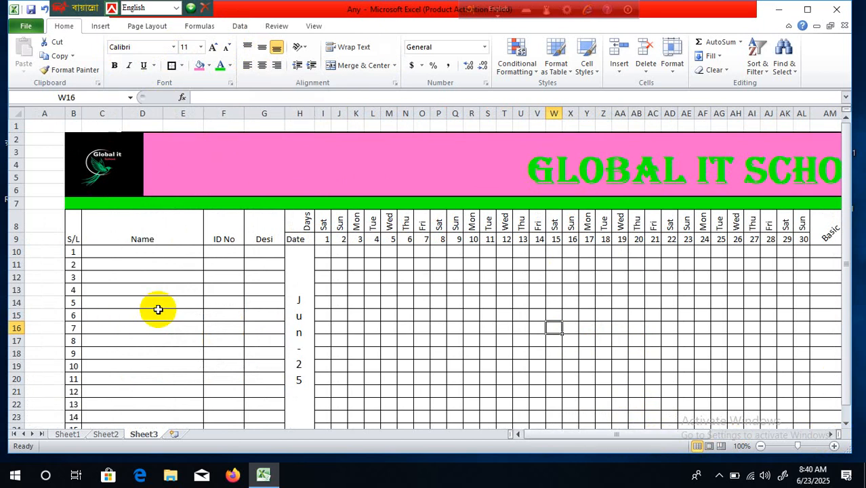
- Middle-align the S/L, Name, ID No and Desi headers vertically in B8:G9
drag(69, 232, 252, 232)
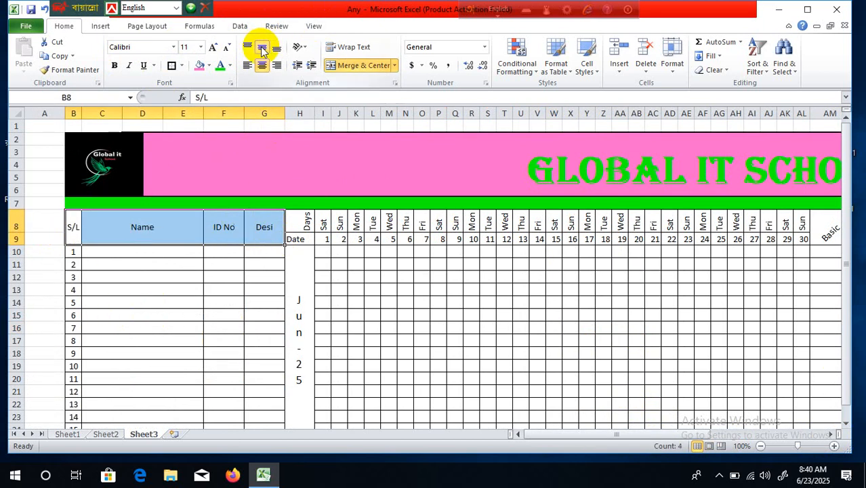
click(342, 265)
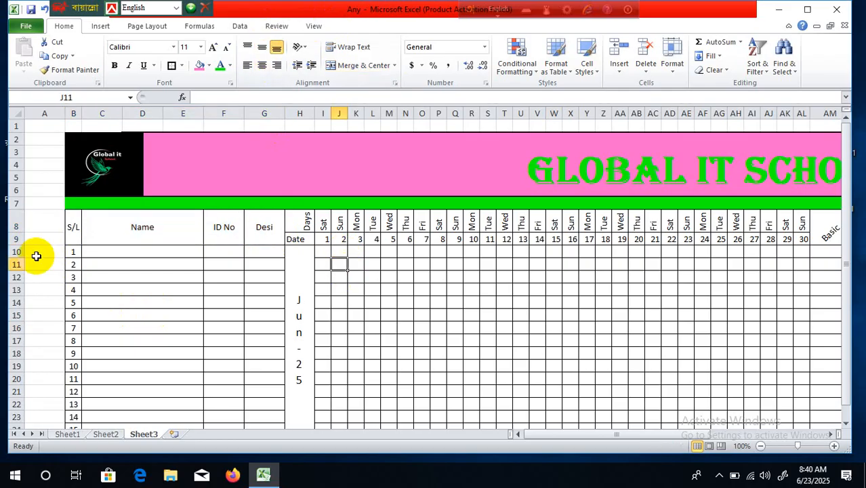
click(483, 303)
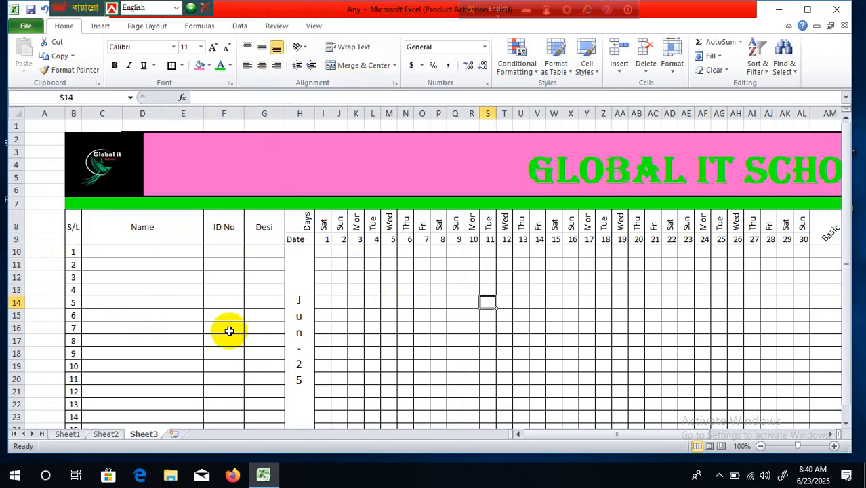
scroll(170, 317, down, 2)
scroll(168, 318, up, 2)
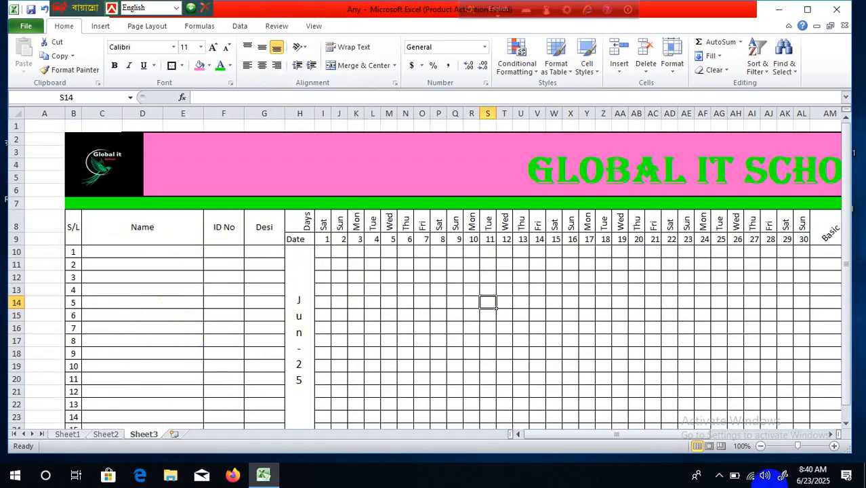
click(143, 337)
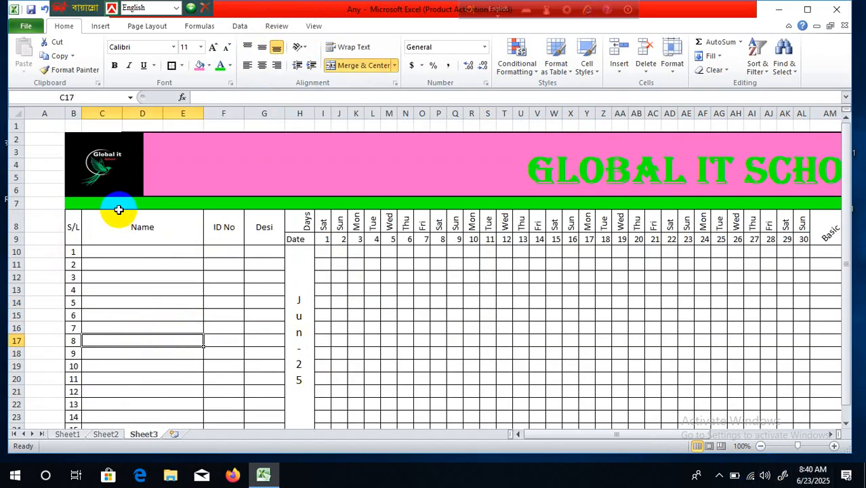
- Fill the S/L, Name, ID No and Desi header cells in B8:G9 with bright cyan from the extended colour palette
drag(73, 228, 264, 229)
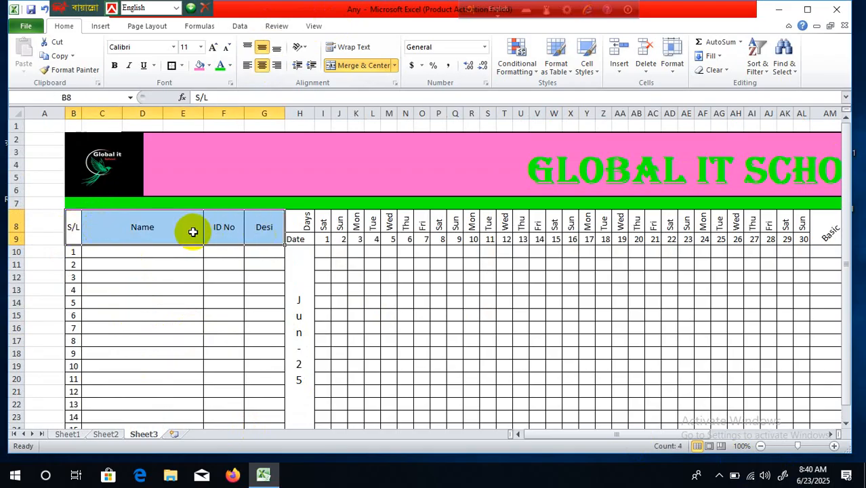
click(210, 66)
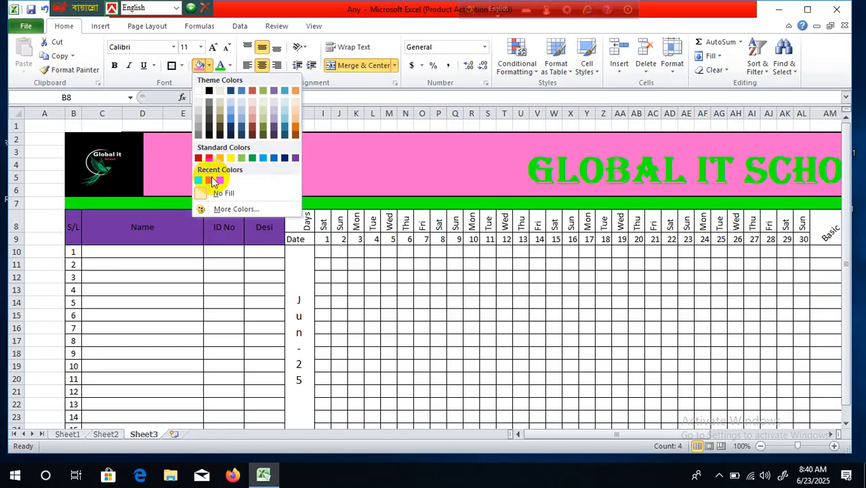
click(223, 209)
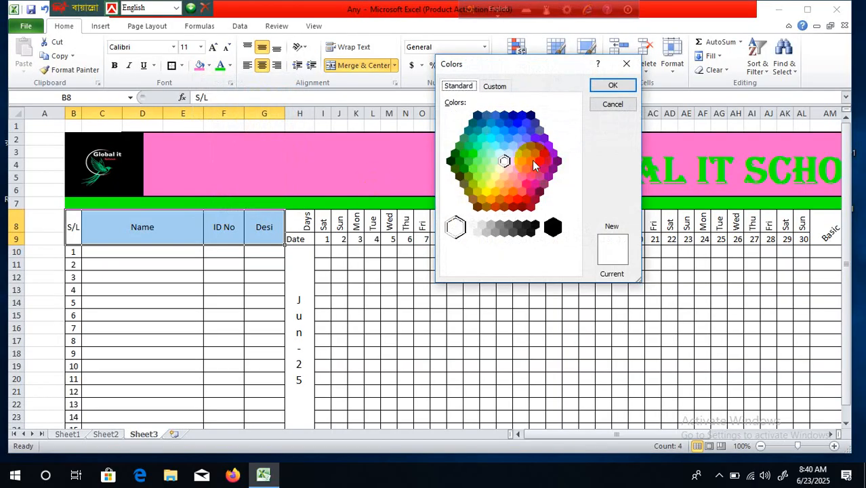
click(489, 139)
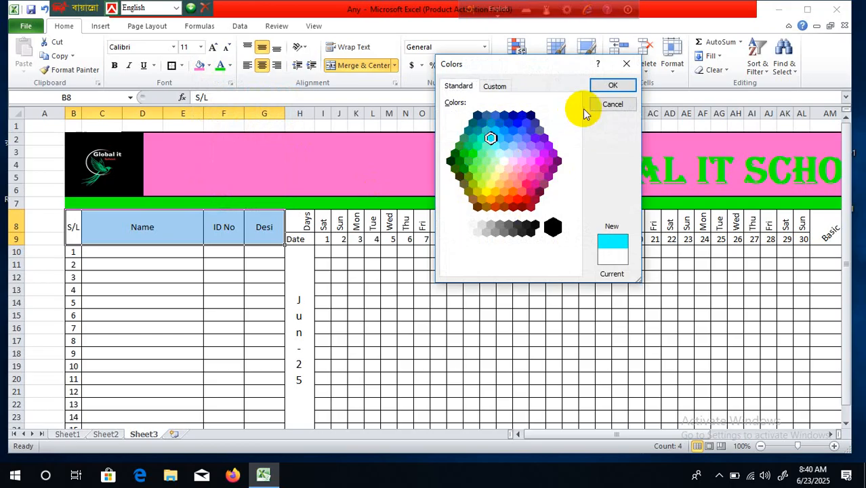
click(608, 86)
click(501, 365)
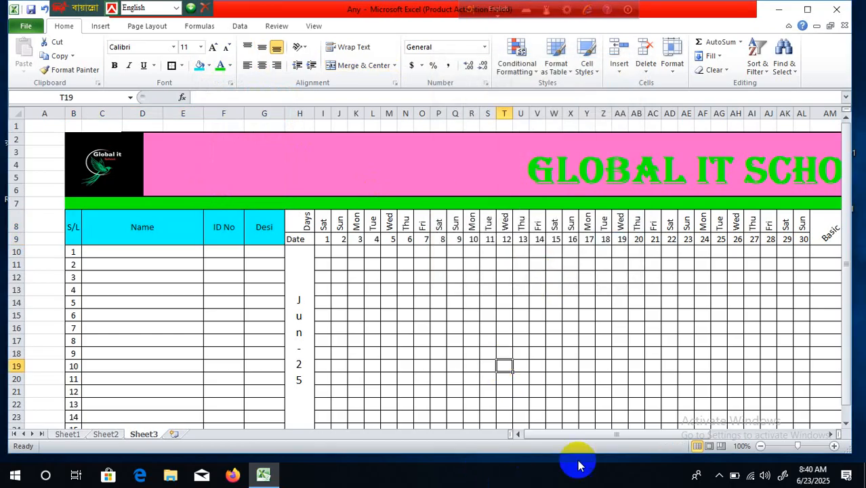
- Fill the weekday name cells I8:AL8 with the standard light blue colour
mouse_move(572, 437)
mouse_down()
mouse_move(657, 437)
mouse_move(574, 437)
mouse_up()
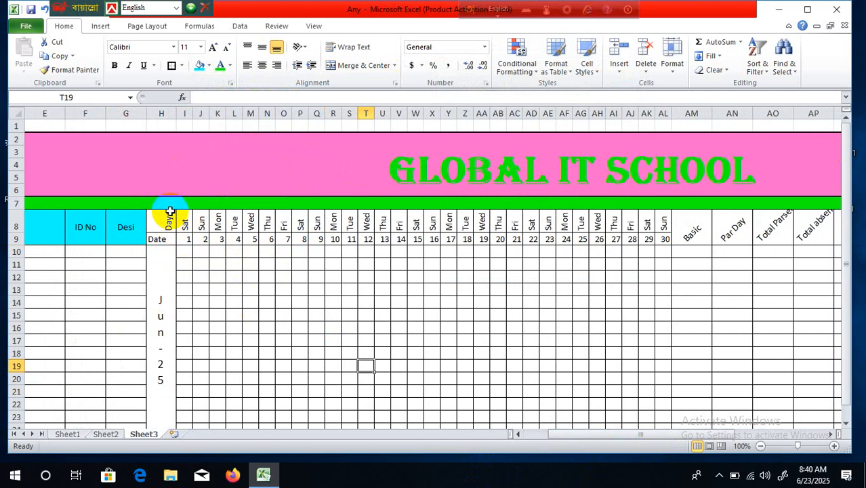
drag(182, 223, 663, 215)
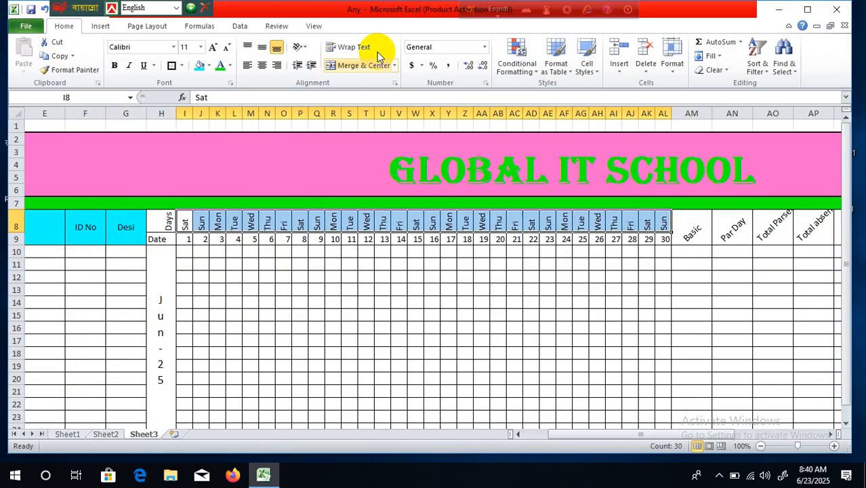
click(208, 67)
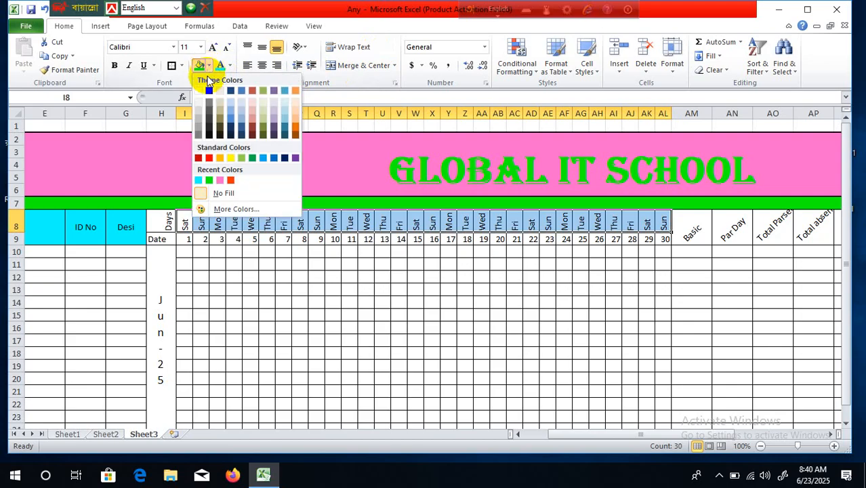
click(264, 159)
click(446, 315)
- Fill the date numbers 1 to 30 in I9:AL9 and the Days header cell H8 with a light red theme colour
click(188, 239)
drag(304, 240, 665, 240)
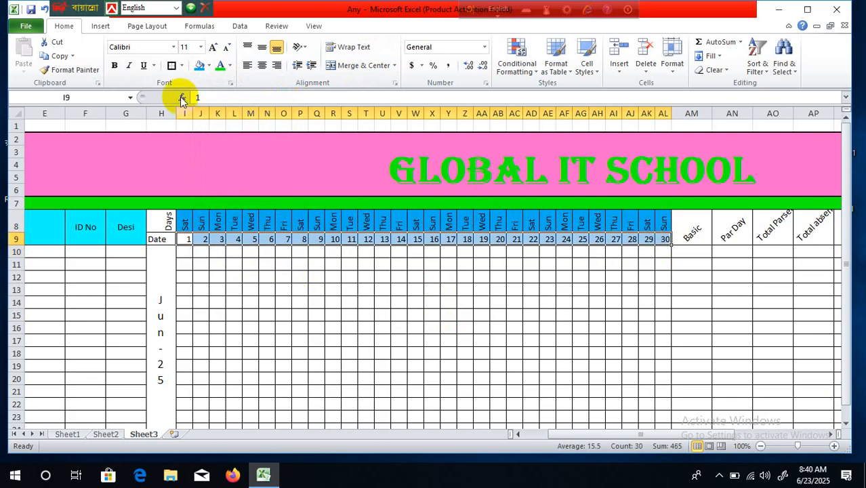
click(209, 68)
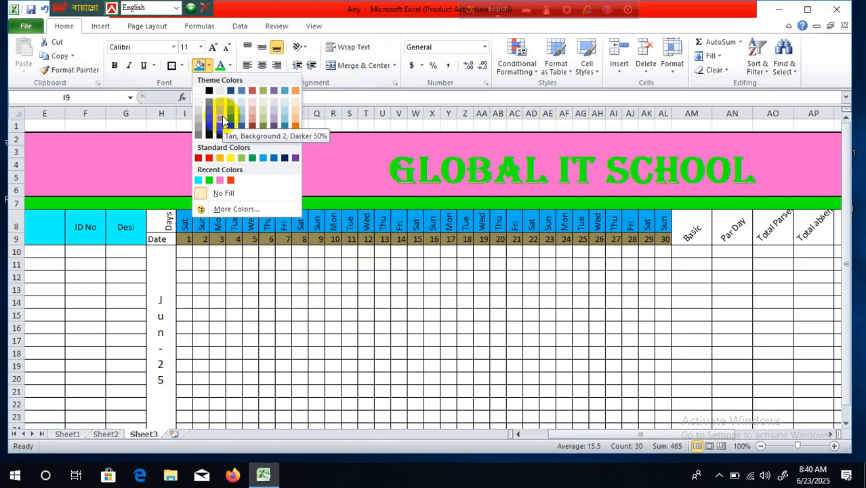
click(254, 117)
click(343, 330)
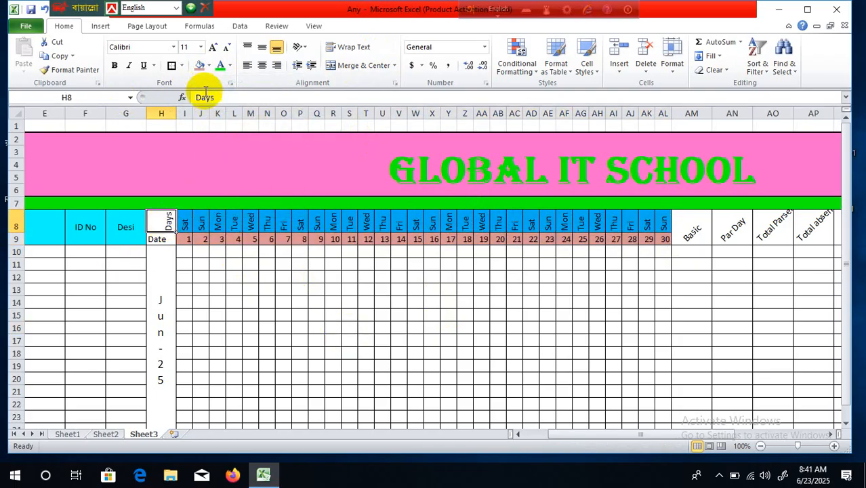
click(200, 66)
click(184, 290)
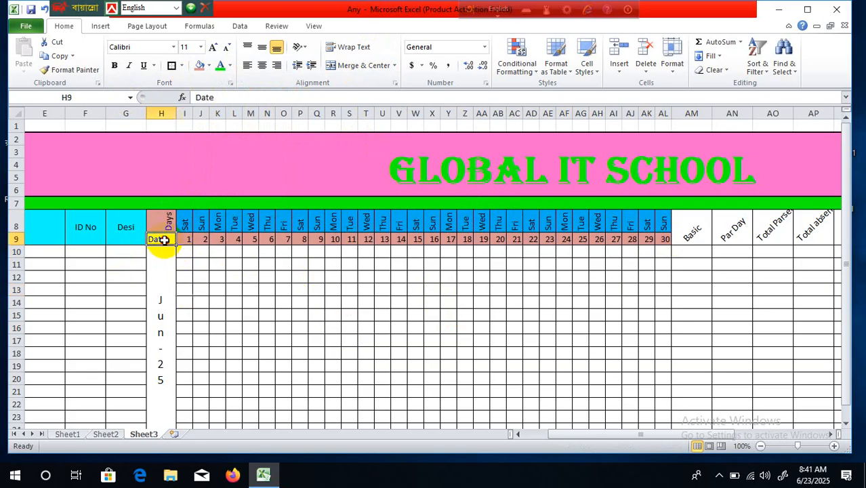
- Give the Date header cell H9 a standard purple fill and white text
click(210, 65)
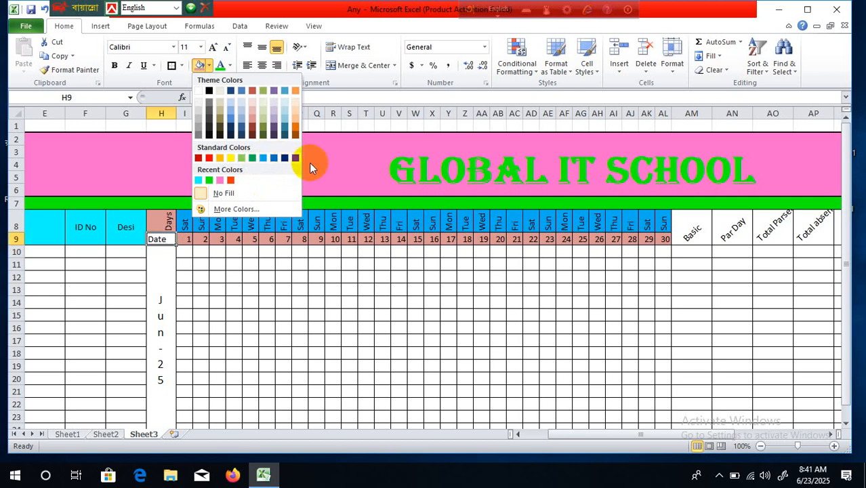
click(295, 158)
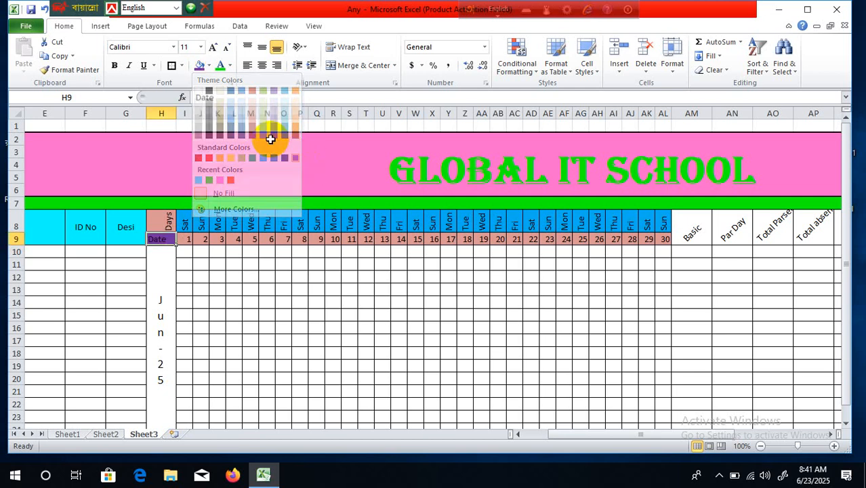
click(230, 65)
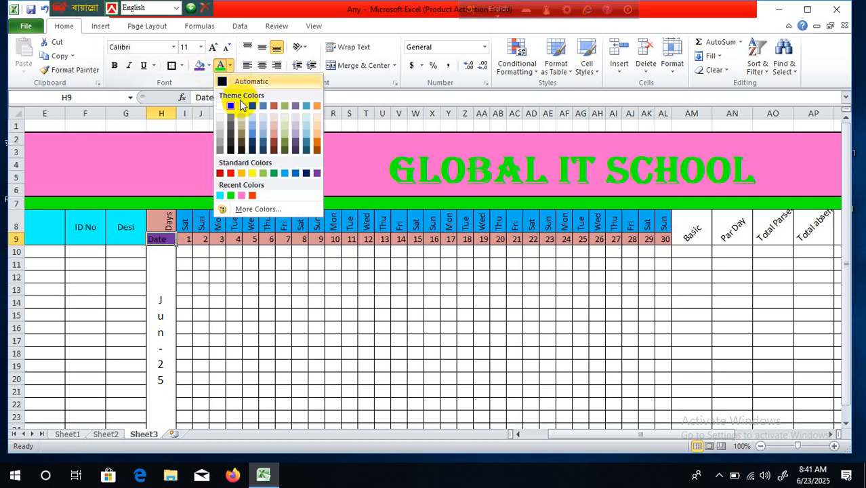
click(218, 107)
click(344, 329)
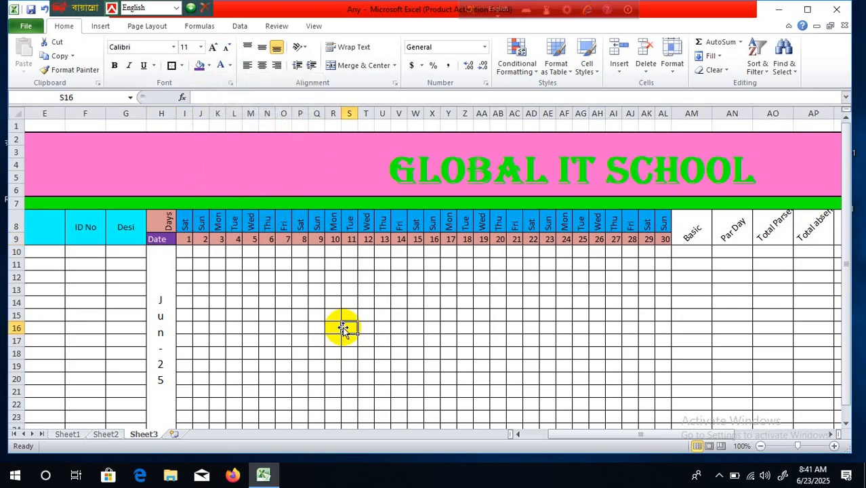
- Fill the merged Basic header cell at AM8 with standard yellow
scroll(342, 337, down, 2)
scroll(340, 346, up, 1)
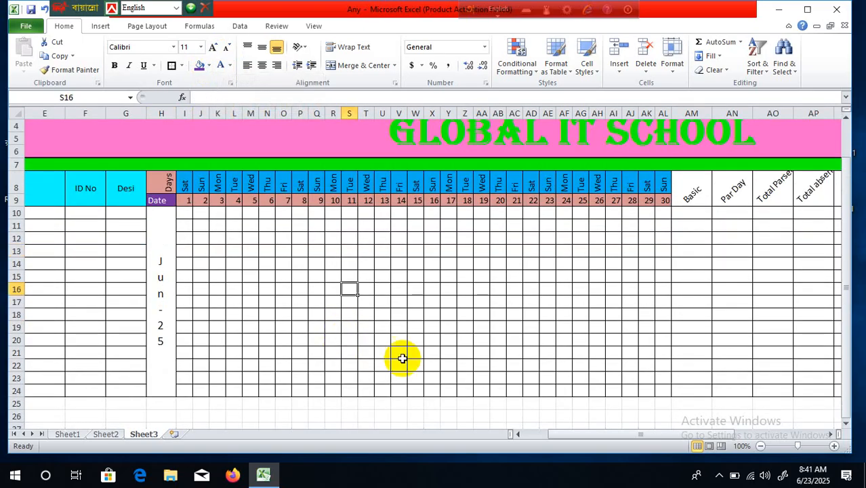
drag(557, 434, 754, 434)
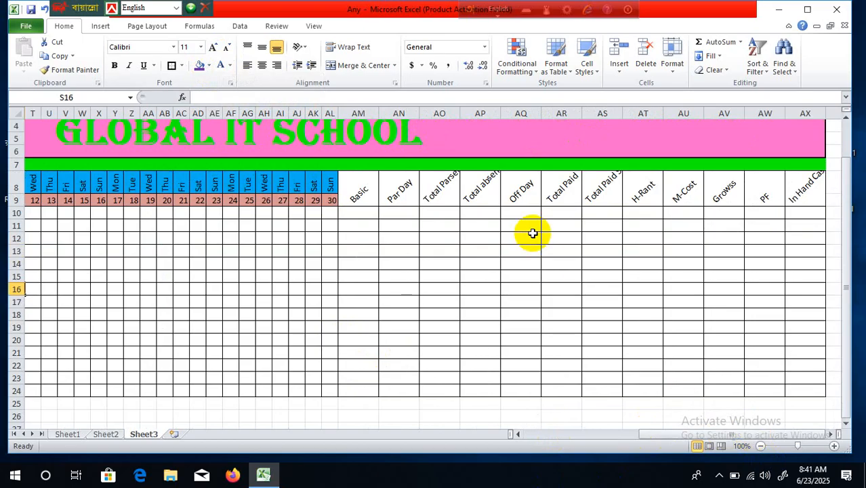
click(373, 193)
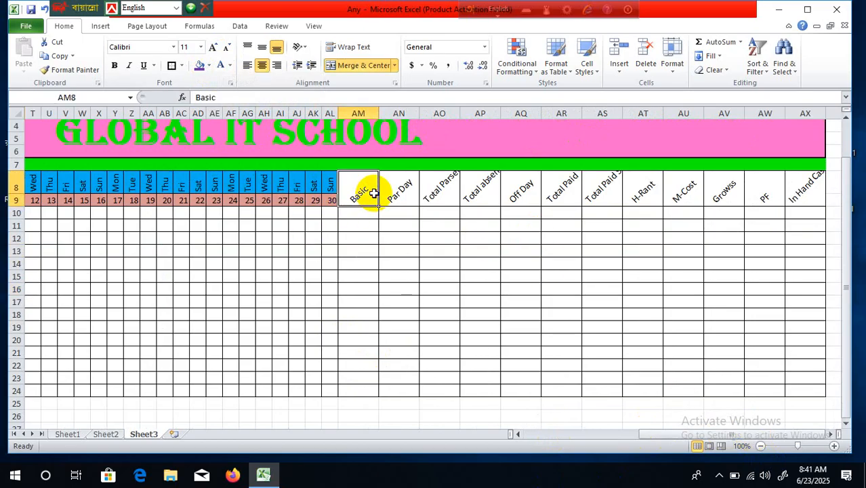
click(209, 66)
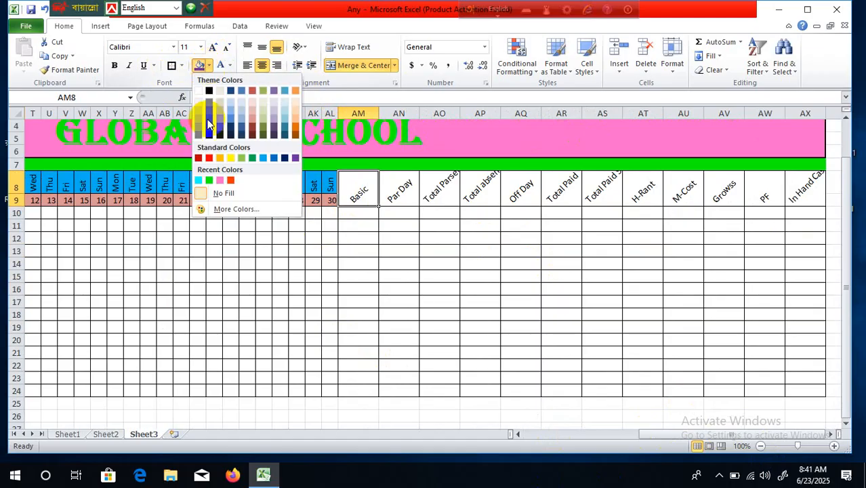
click(235, 161)
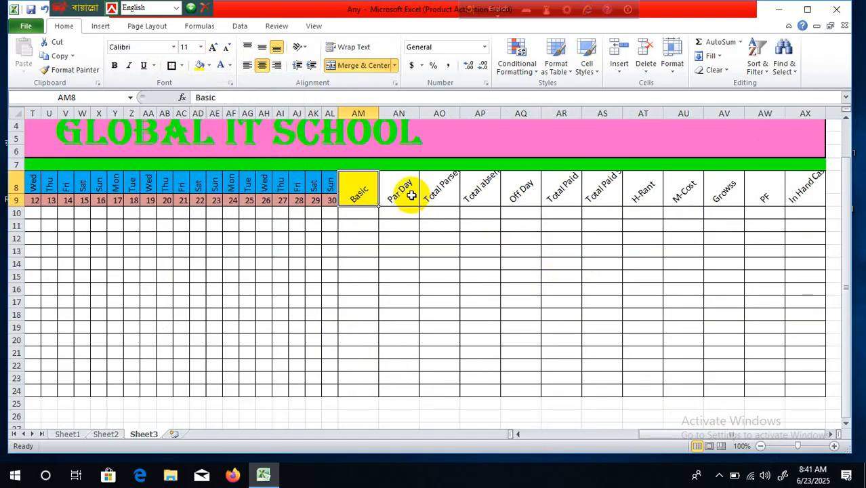
- Fill the remaining salary headers from Par Day onward, AN8:AX9, with orange from the extended colour palette
drag(412, 195, 806, 188)
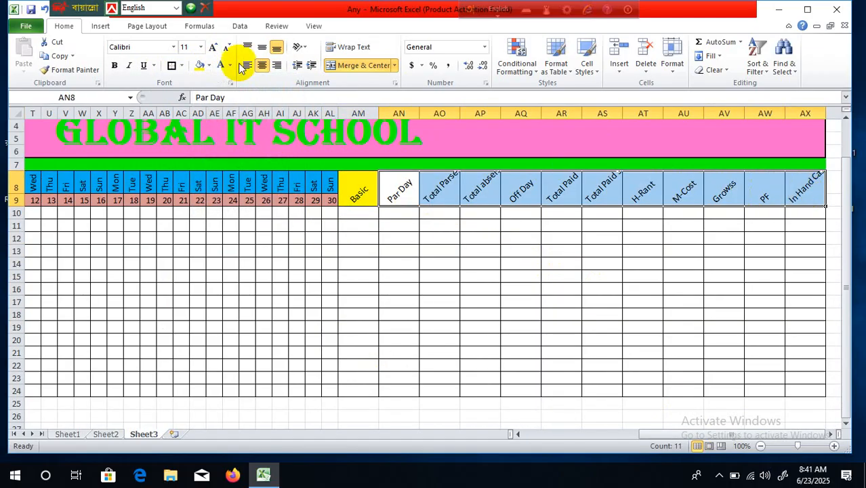
click(210, 66)
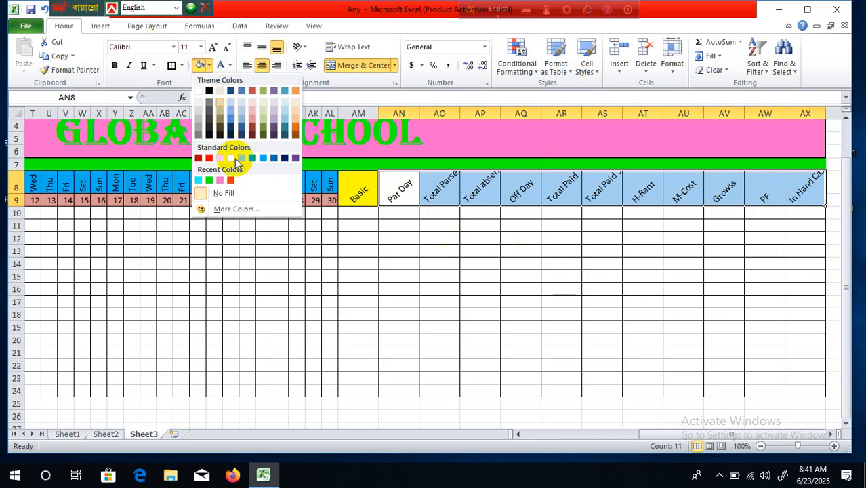
click(242, 210)
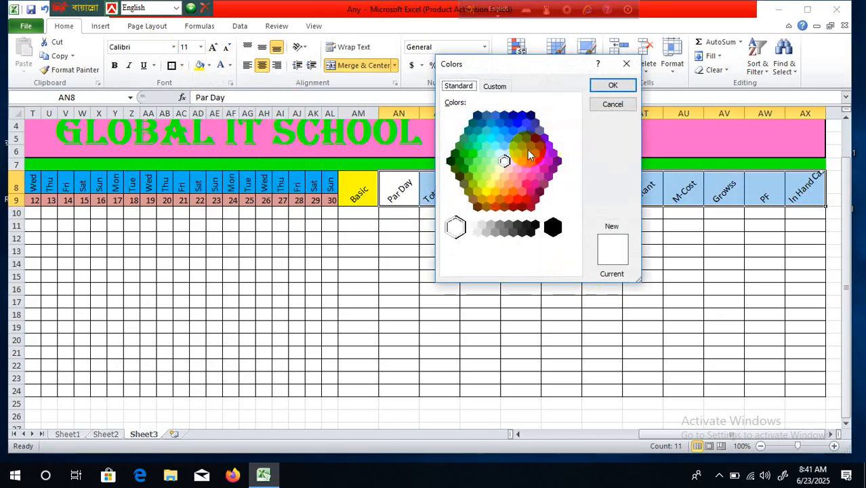
click(505, 193)
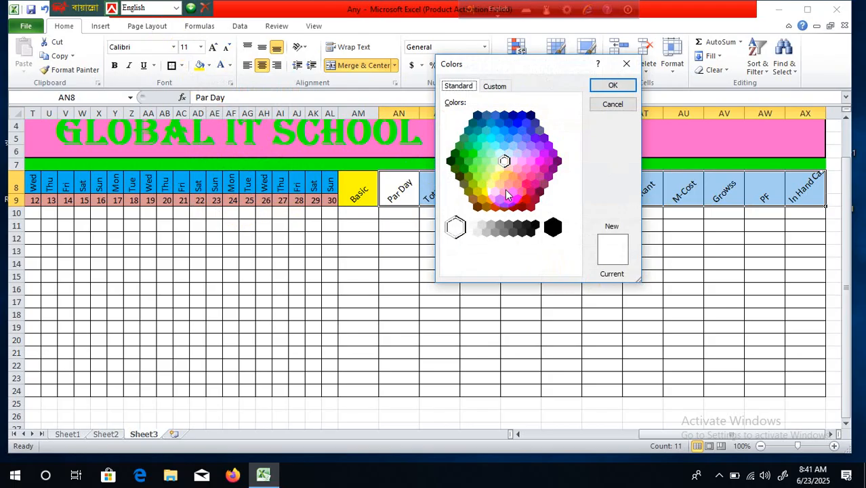
click(603, 86)
click(633, 388)
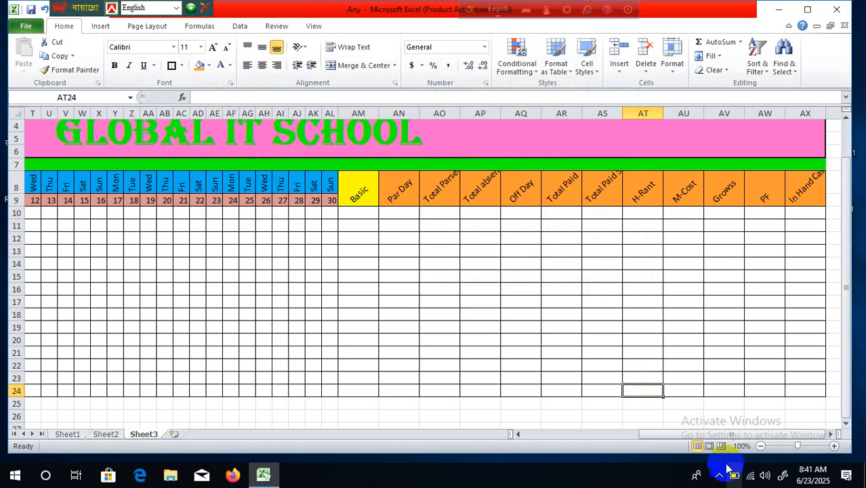
- Fill the attendance cells under Friday the 7th, O10:O24, with standard red
drag(697, 435, 470, 478)
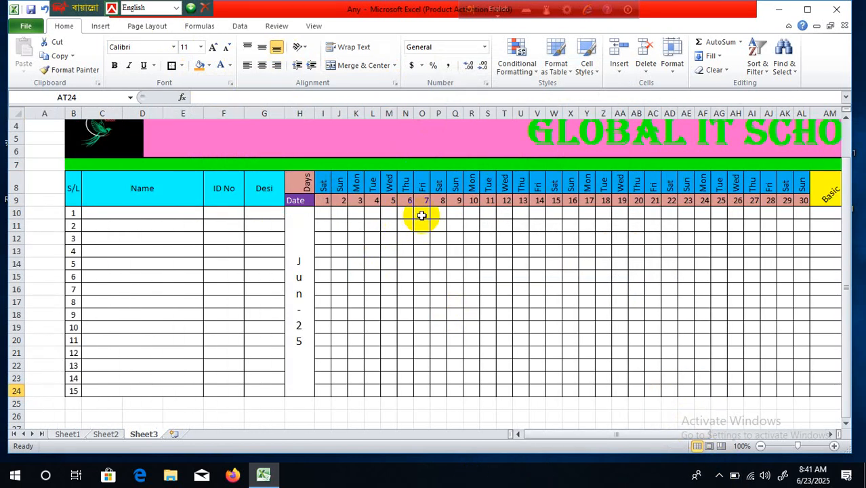
drag(423, 214, 426, 390)
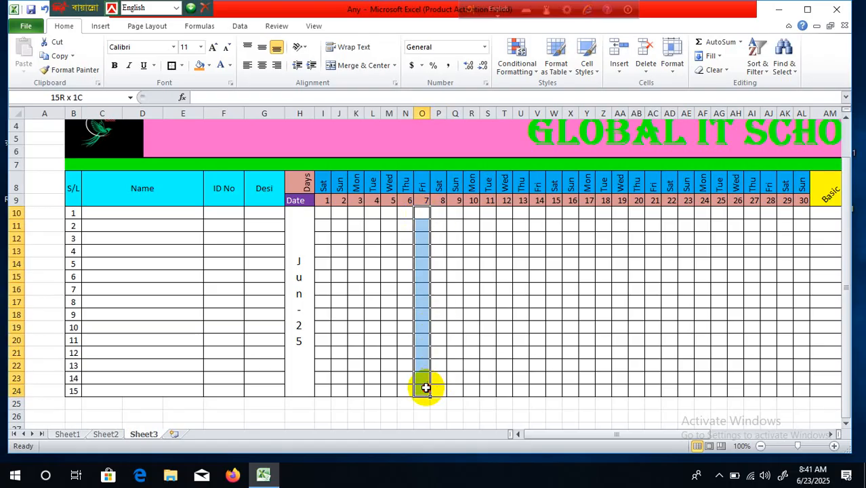
click(208, 65)
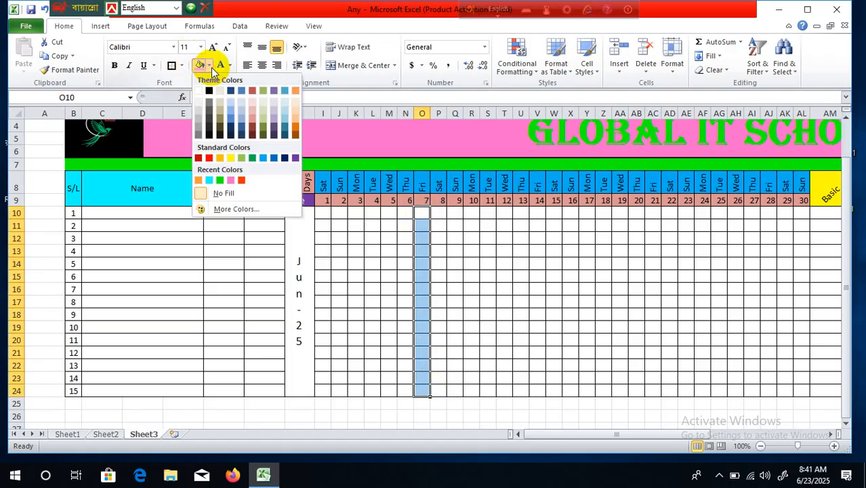
click(208, 160)
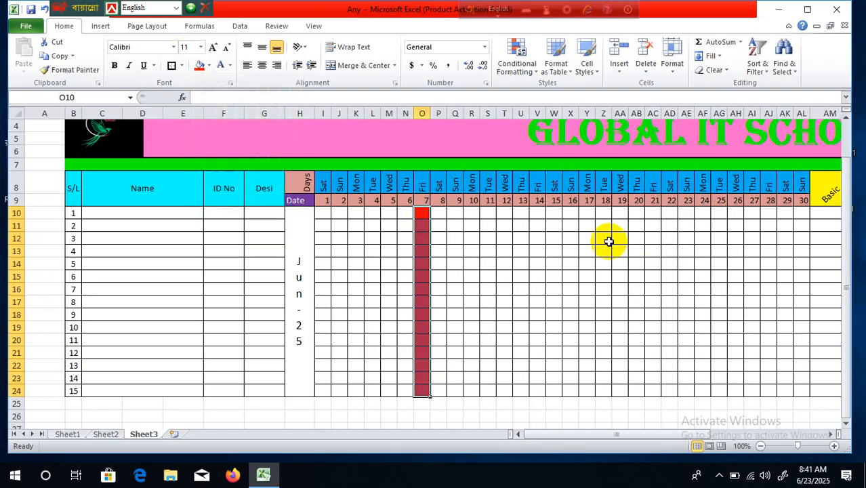
- Fill the attendance cells under Fridays the 14th, 21st and 28th, V10:V24, AC10:AC24 and AJ10:AJ24, with standard red
drag(538, 212, 540, 390)
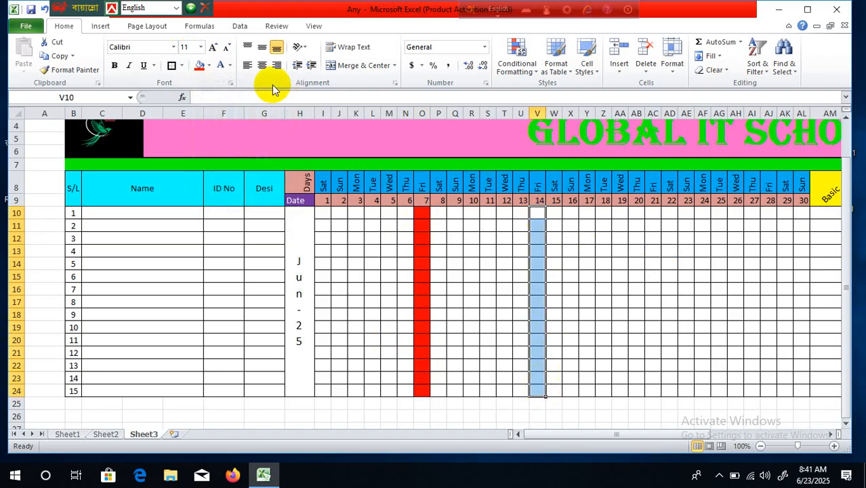
click(199, 67)
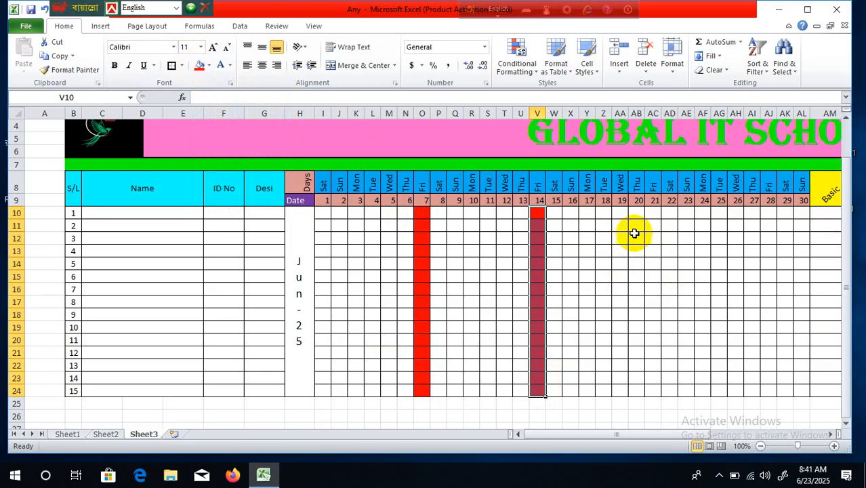
drag(656, 237, 652, 387)
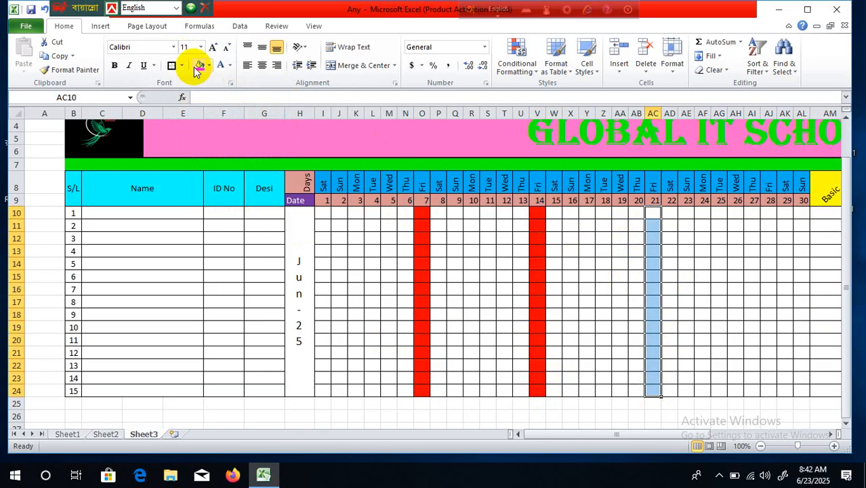
click(198, 66)
drag(680, 435, 715, 436)
drag(551, 216, 549, 391)
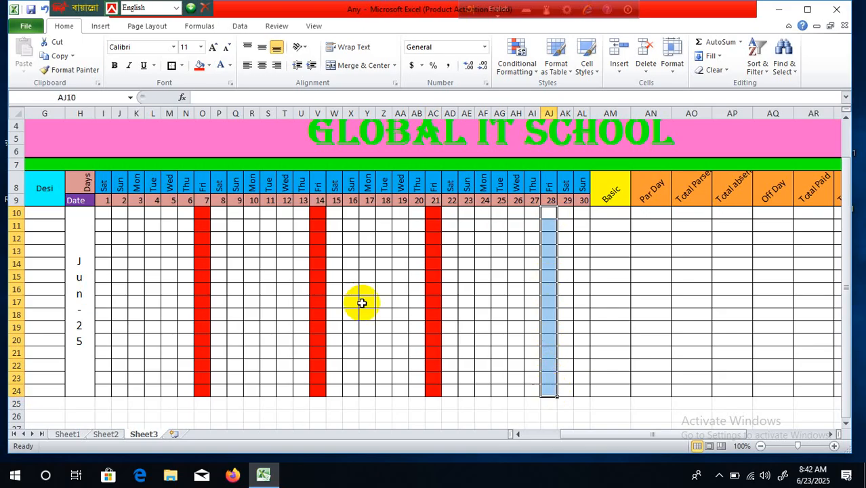
click(199, 67)
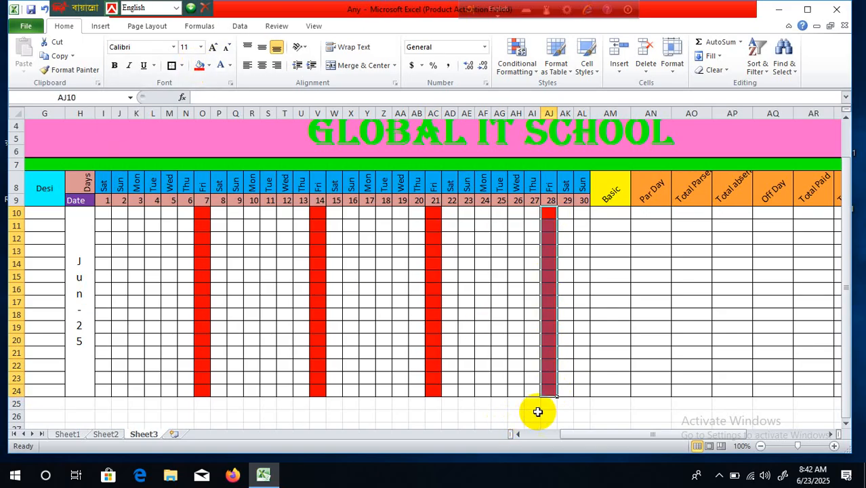
- Fill the attendance cells under the 10th and 11th, R10:S24, with blue from the extended colour palette
drag(569, 437, 562, 437)
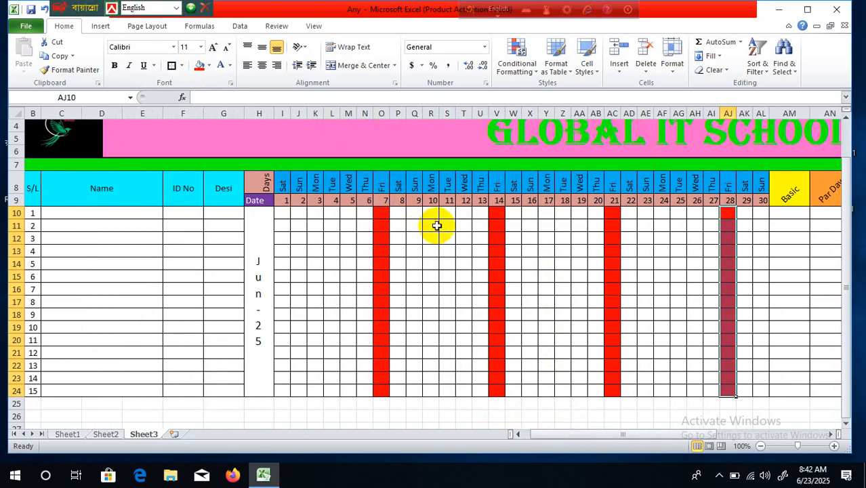
drag(432, 212, 452, 389)
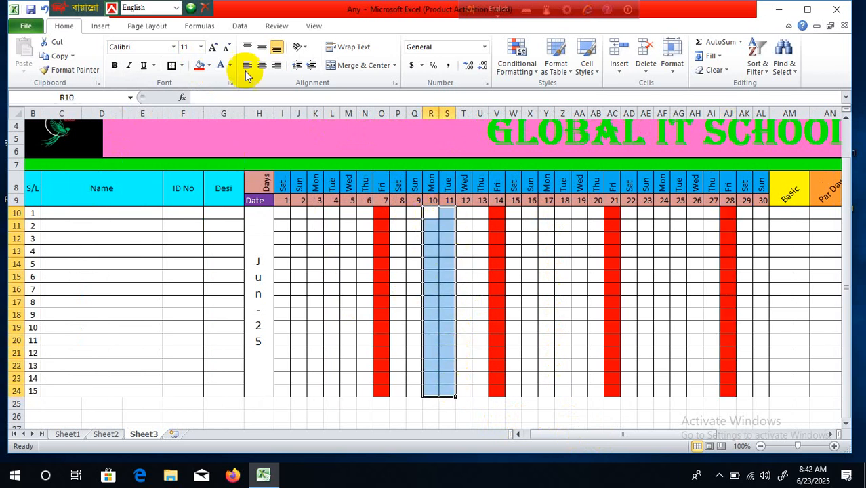
click(210, 65)
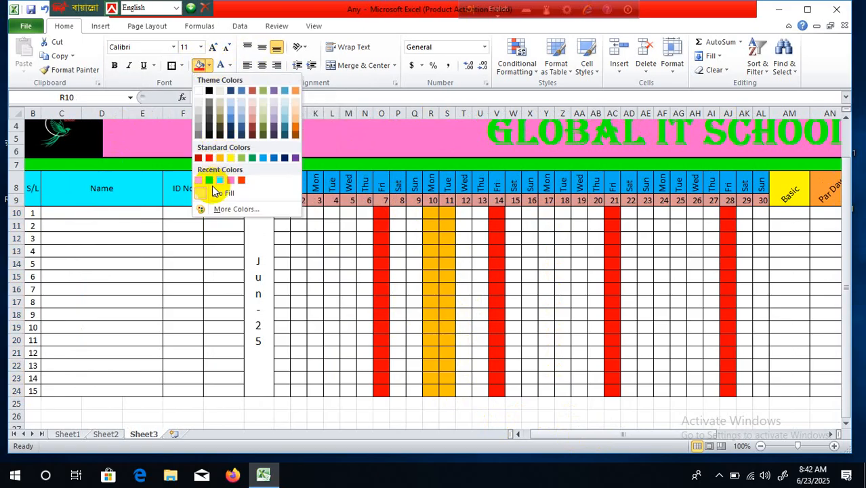
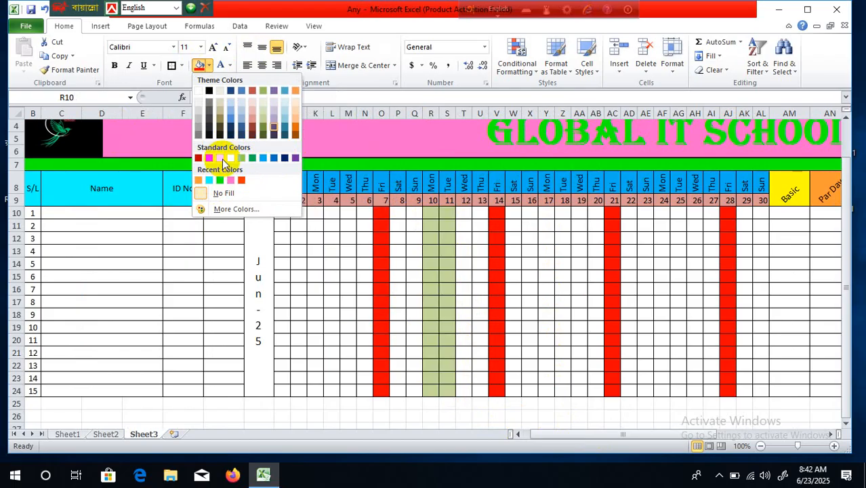
click(206, 208)
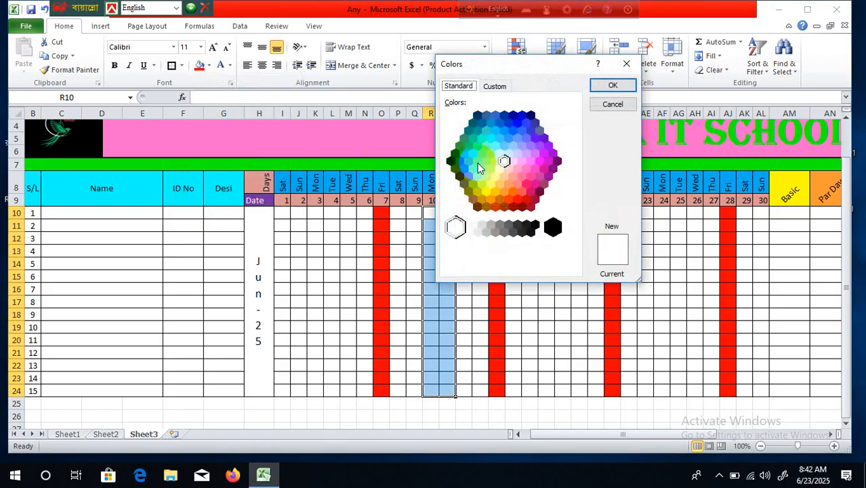
click(513, 131)
click(613, 86)
click(564, 305)
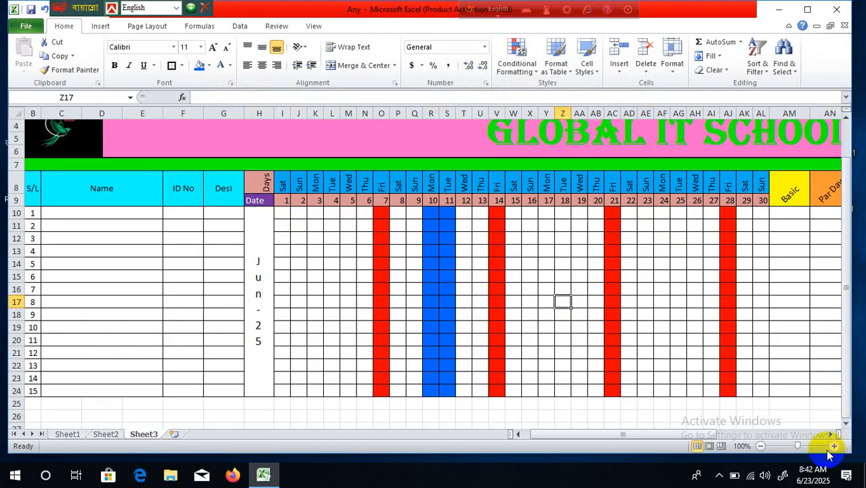
- Review the whole attendance sheet, from the logo and title banner to the salary columns and the blank Name, ID No and Desi rows
click(760, 447)
click(759, 446)
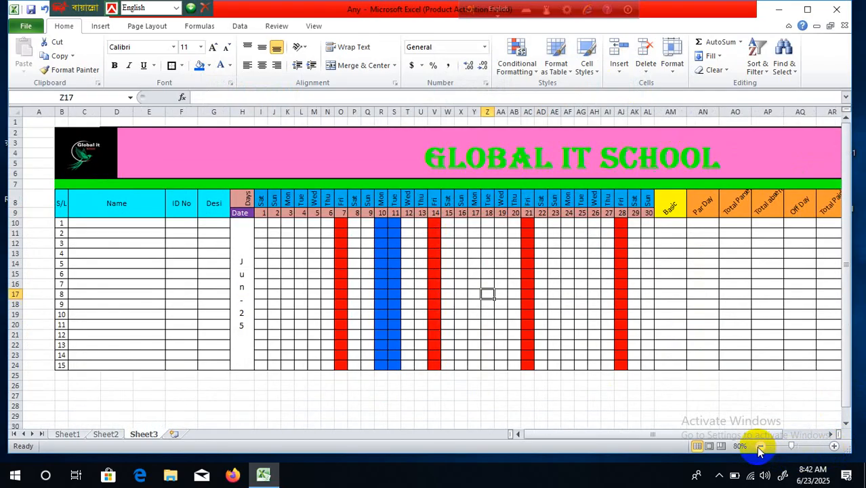
click(759, 446)
click(759, 446)
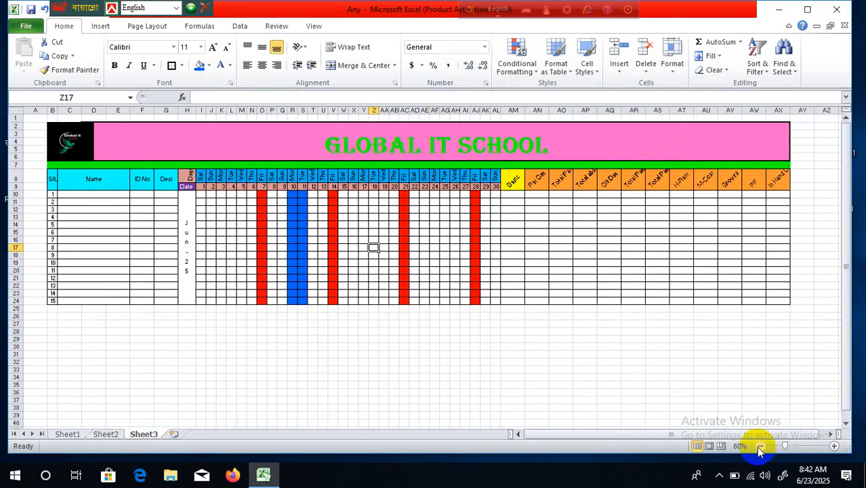
click(834, 446)
click(834, 446)
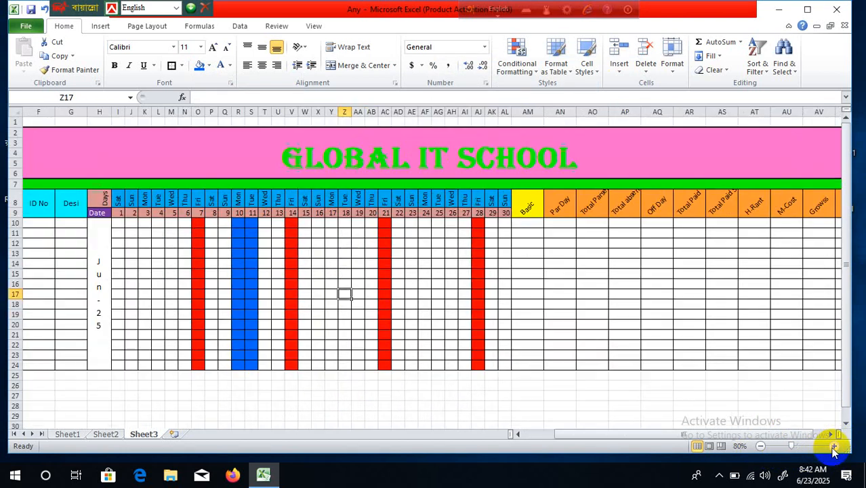
click(833, 447)
click(833, 446)
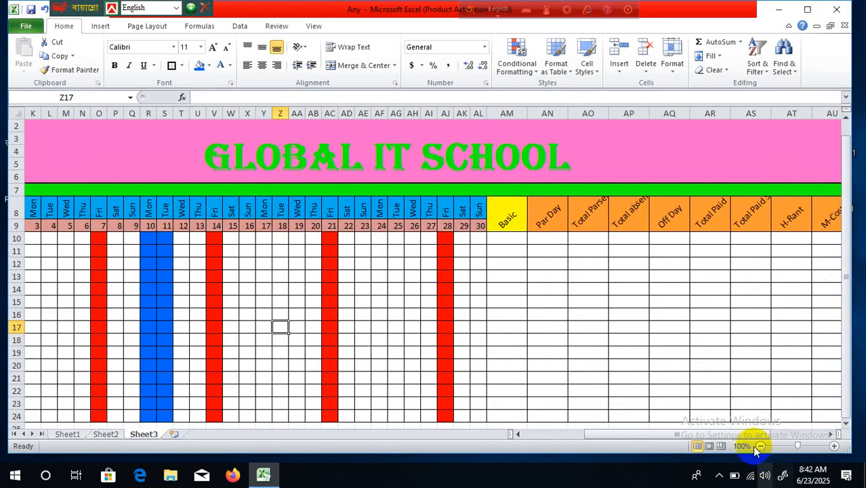
drag(618, 440, 531, 448)
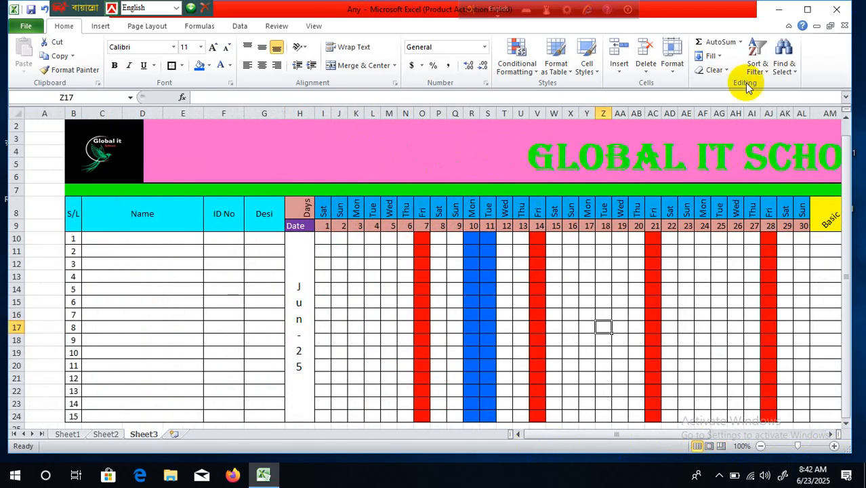
scroll(342, 327, up, 1)
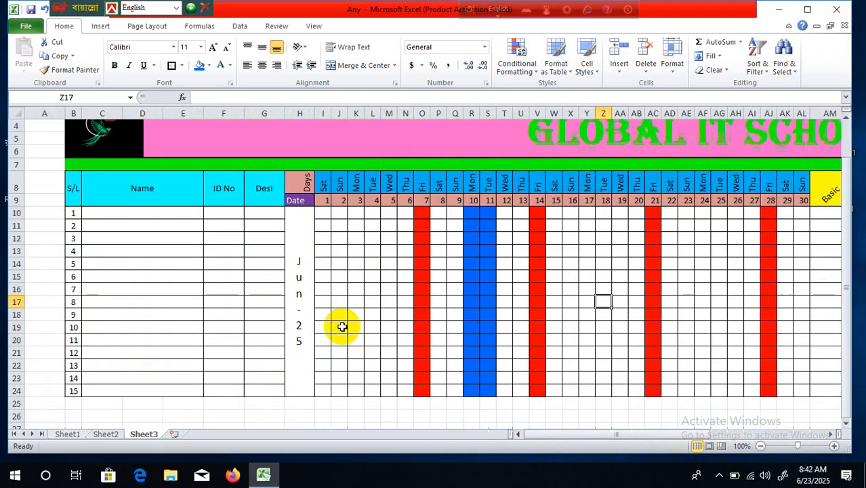
scroll(342, 327, down, 1)
scroll(342, 327, up, 1)
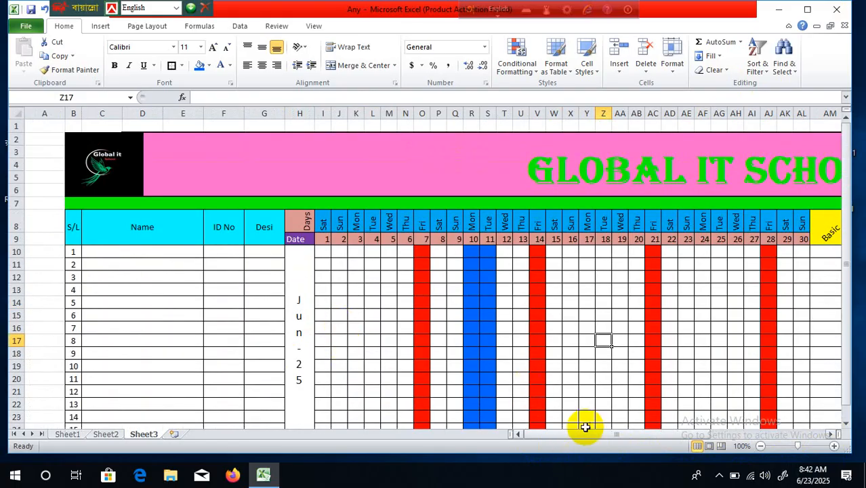
drag(582, 437, 859, 434)
scroll(736, 373, down, 2)
scroll(730, 373, up, 2)
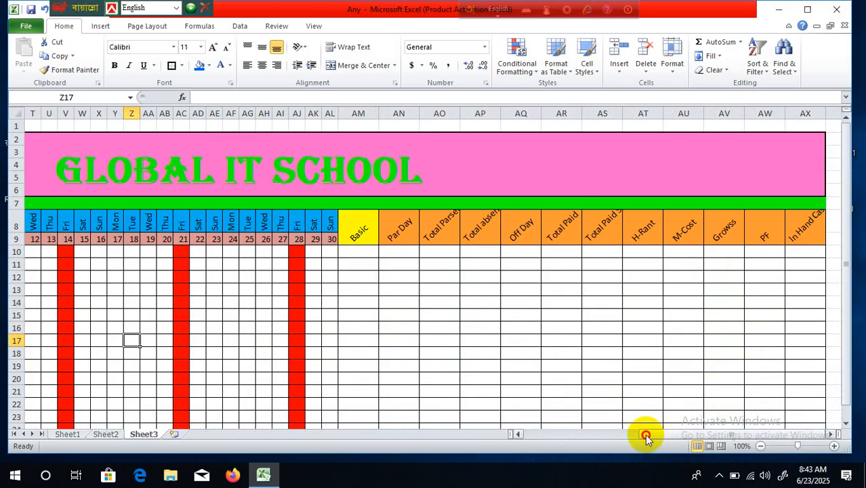
drag(645, 437, 248, 338)
scroll(227, 242, down, 2)
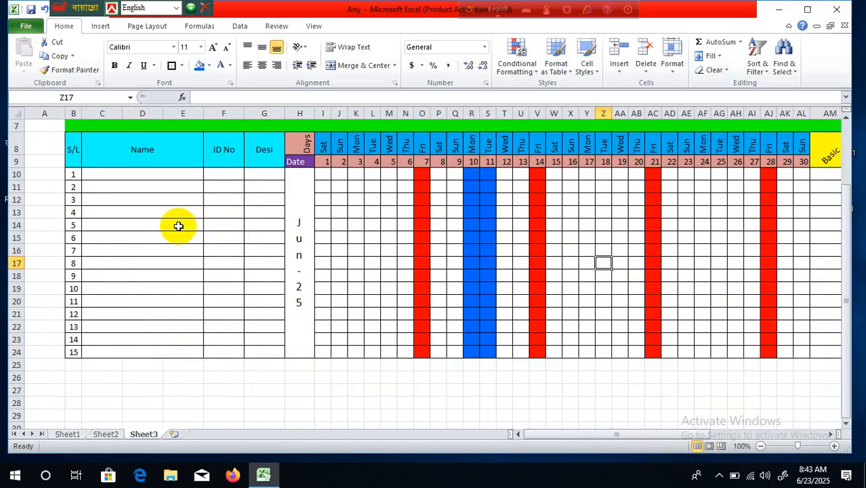
drag(151, 175, 152, 351)
drag(240, 173, 216, 354)
drag(265, 176, 262, 341)
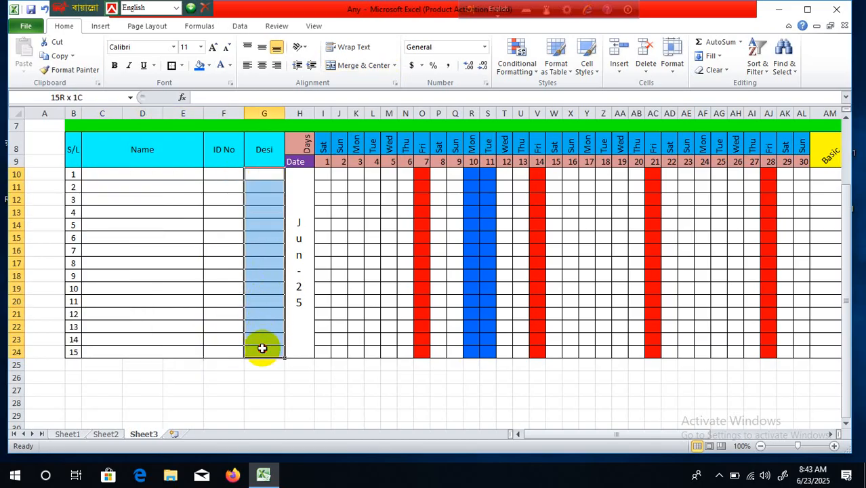
- Fill the merged Jun-25 month cell at H10 with a darker olive green theme colour
click(303, 189)
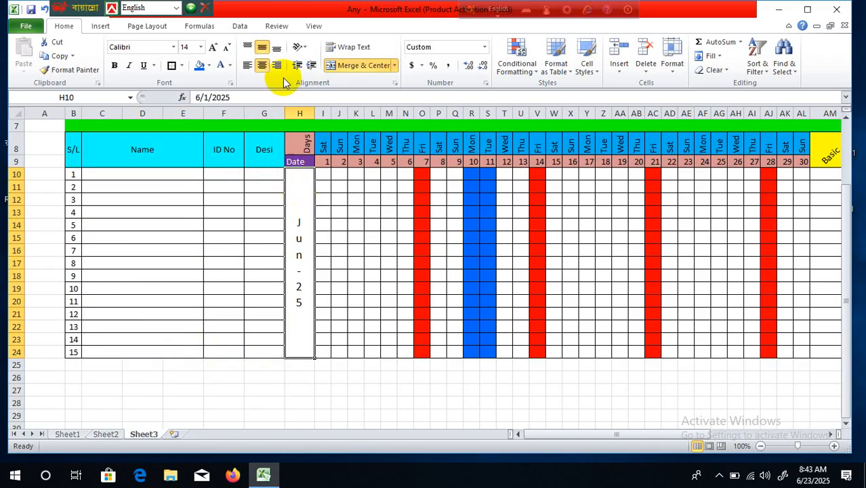
click(209, 65)
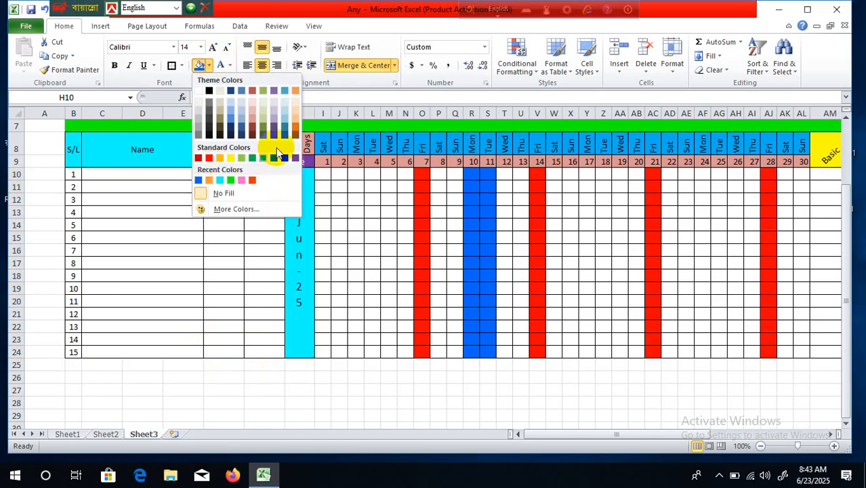
click(264, 130)
click(374, 263)
drag(336, 178, 372, 183)
click(343, 198)
click(383, 224)
click(472, 202)
click(515, 259)
drag(584, 200, 589, 209)
drag(624, 237, 633, 235)
click(701, 213)
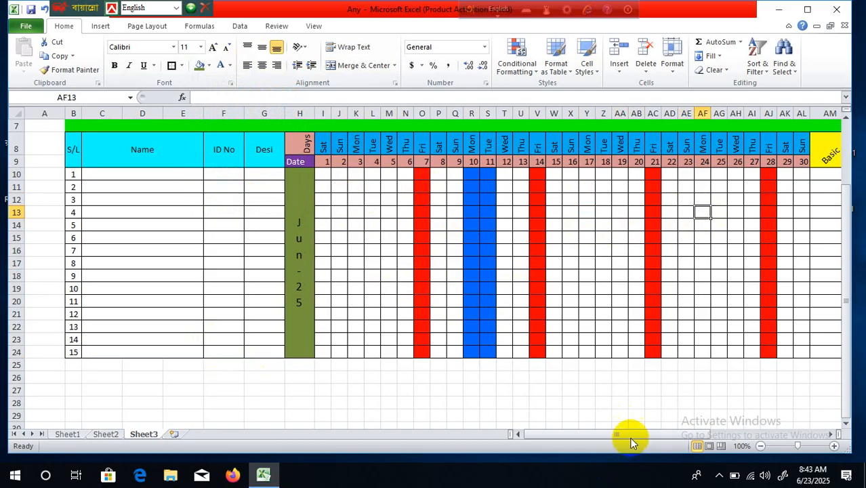
- Look over the title banner and salary columns and minimize the workbook window to reveal the desktop
drag(620, 437, 789, 420)
scroll(794, 406, up, 2)
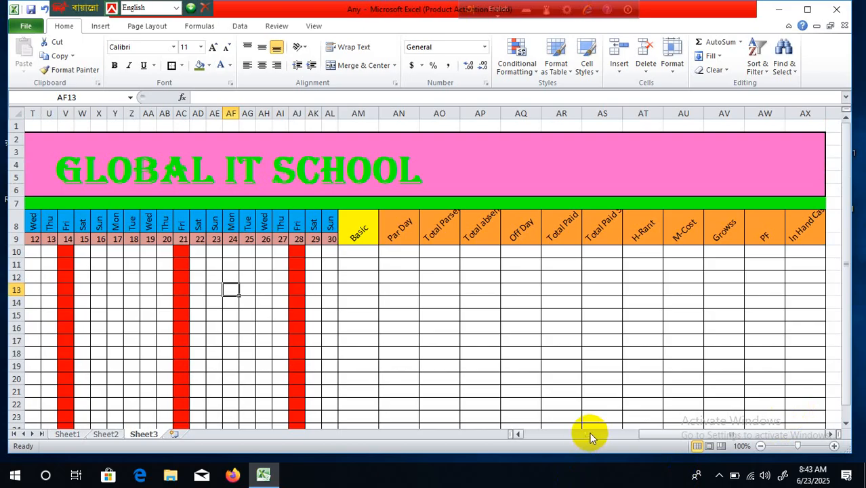
drag(661, 436, 716, 431)
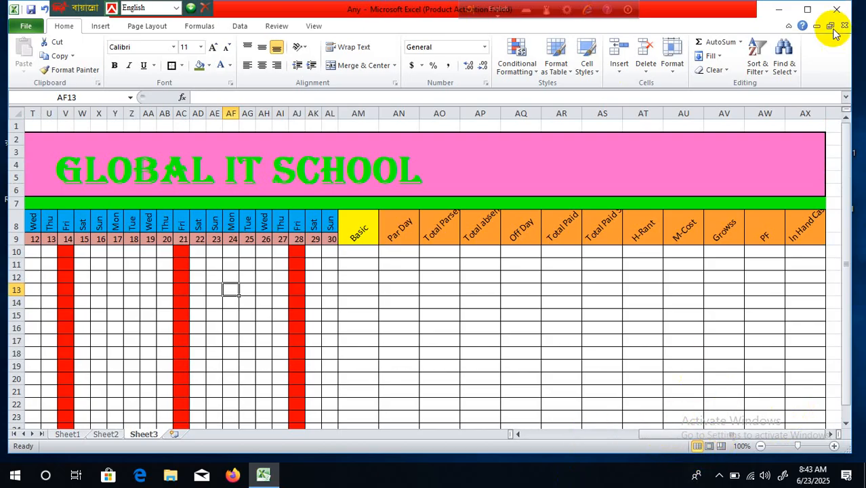
click(786, 15)
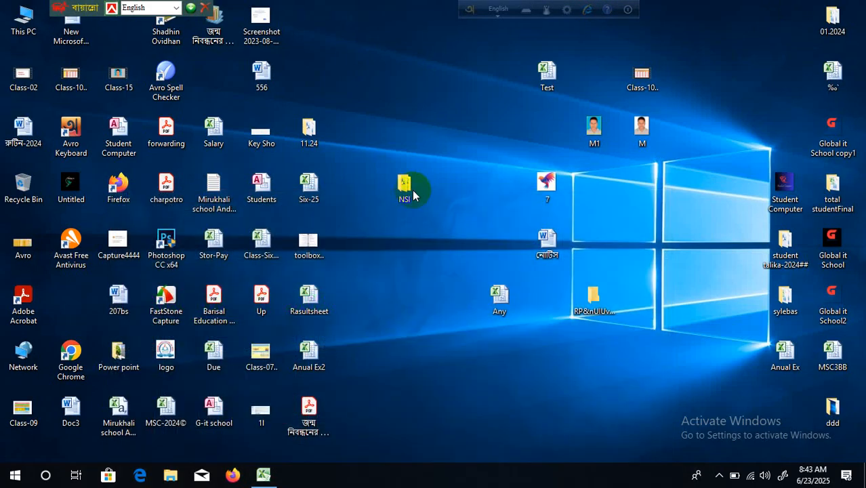